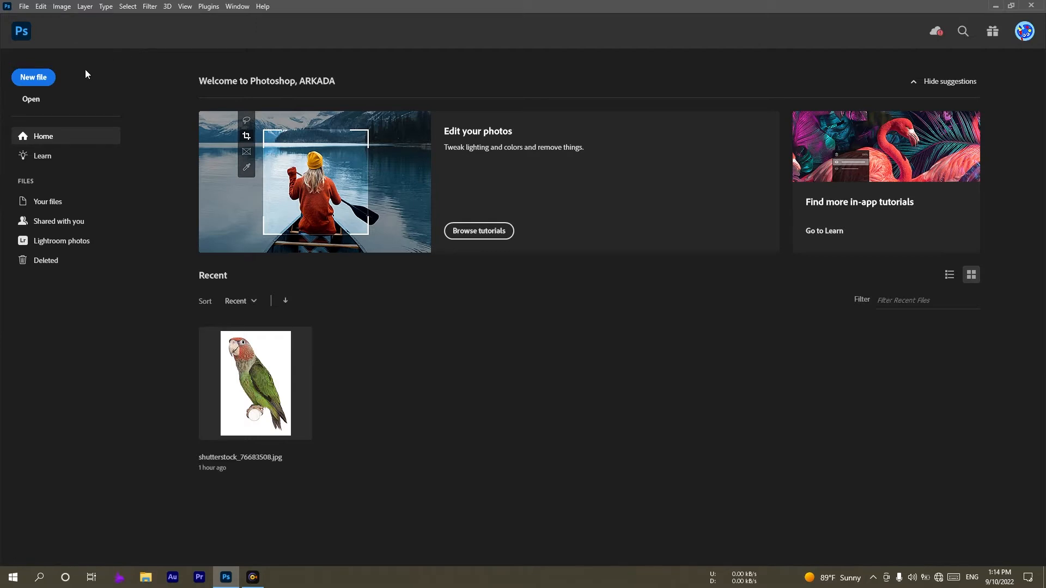
# Examine the new-document and file-opening dialogs from the home screen, and view the files shared with the account.
pyautogui.click(35, 78)
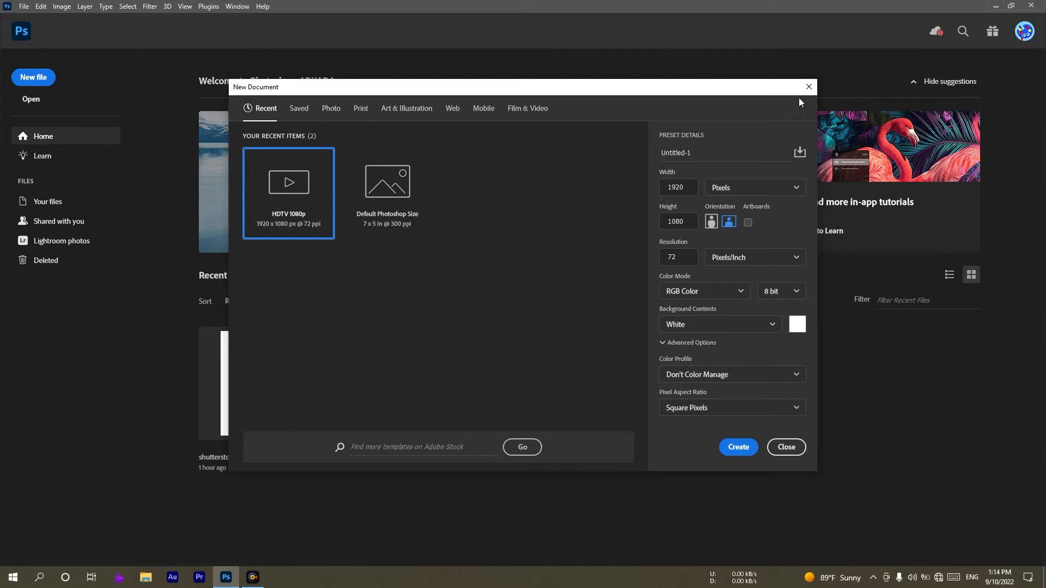
pyautogui.click(808, 87)
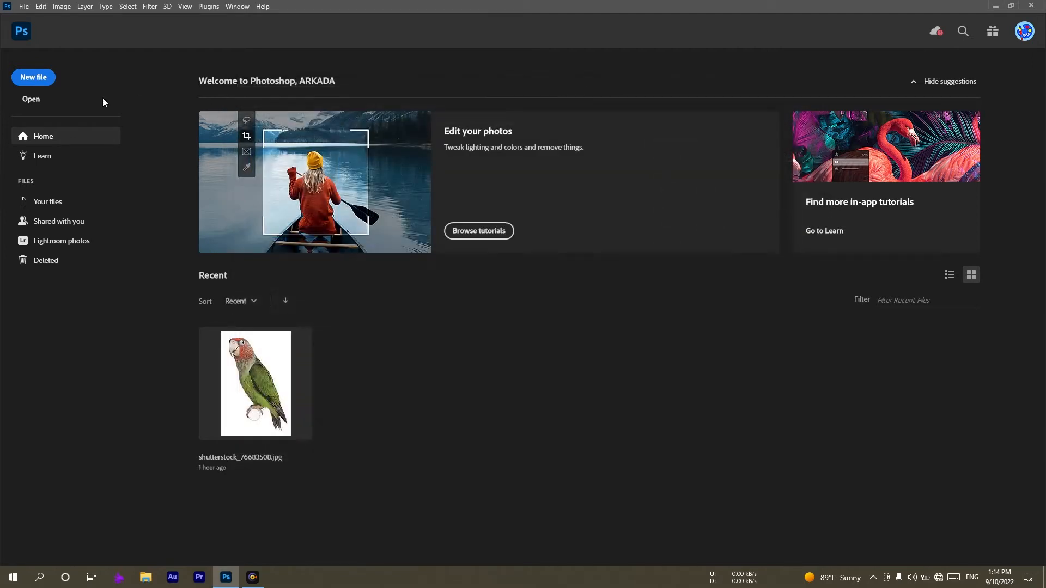
pyautogui.click(31, 100)
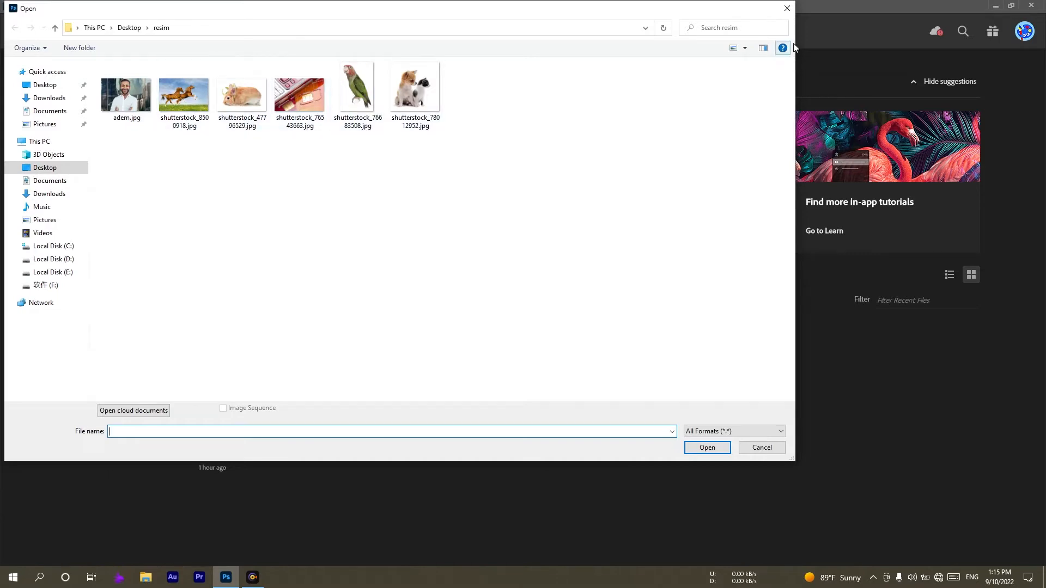
pyautogui.click(787, 8)
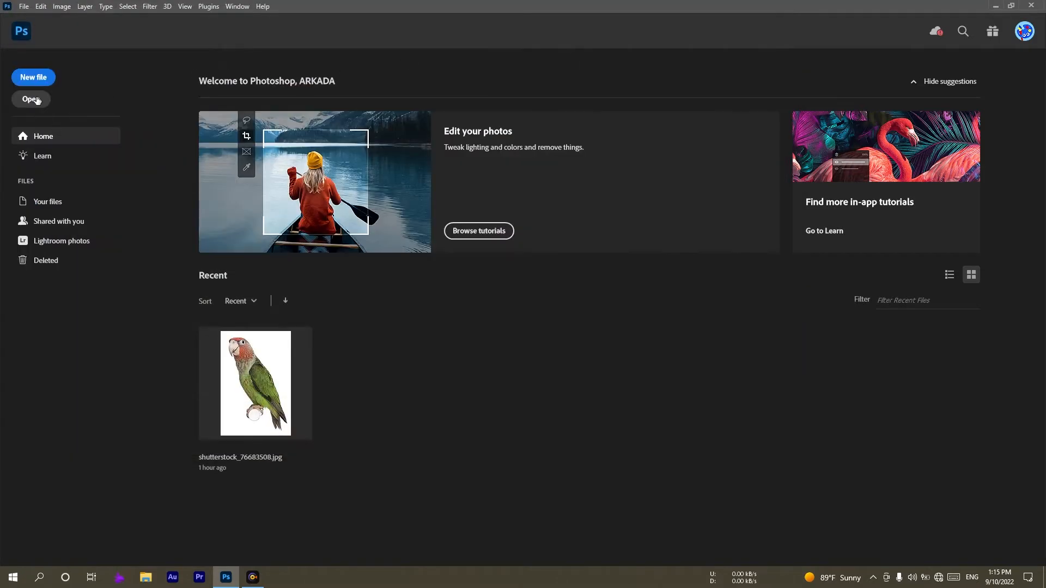
pyautogui.click(24, 7)
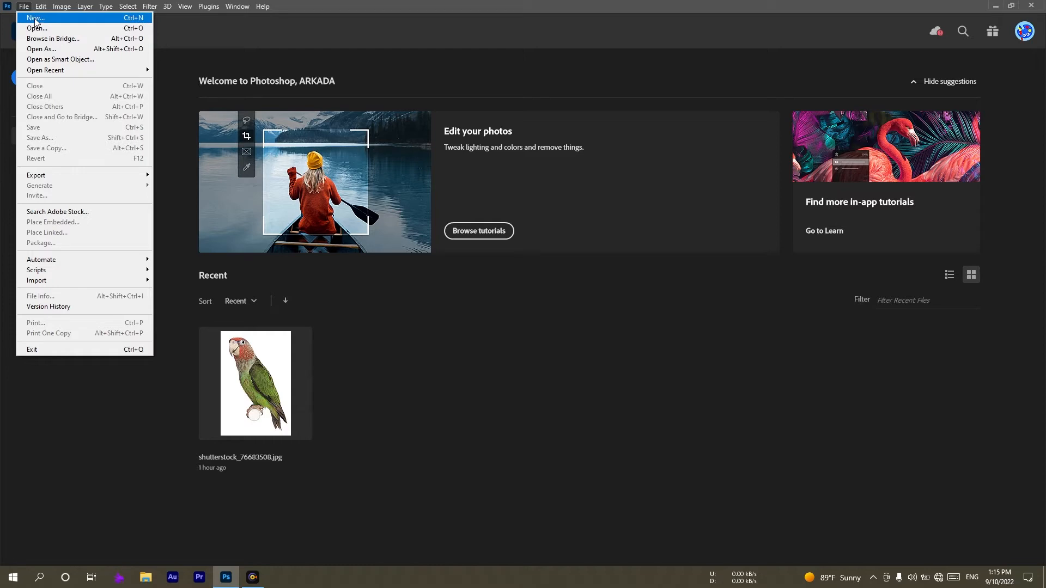
pyautogui.click(35, 20)
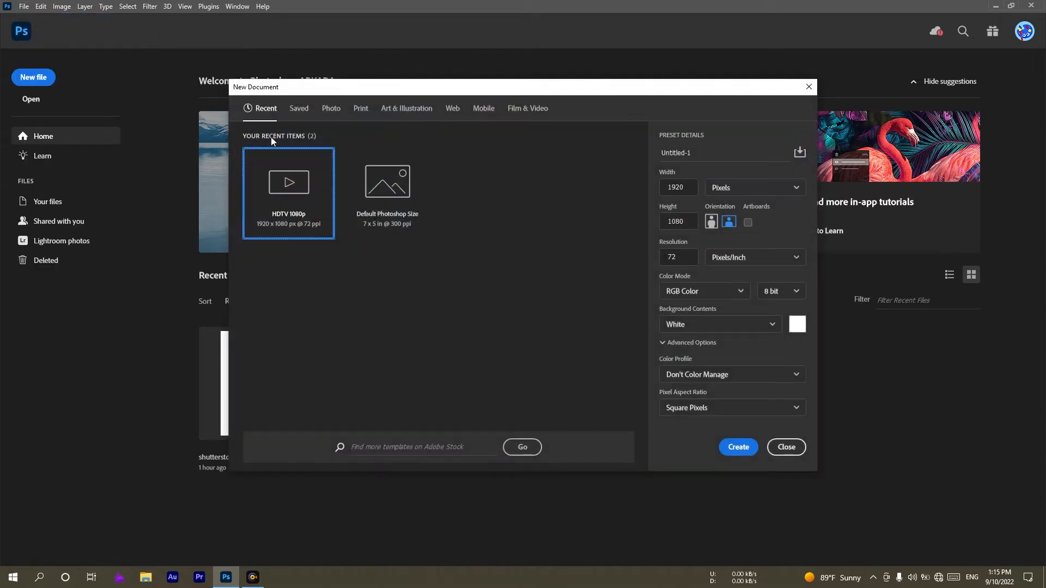
pyautogui.click(808, 86)
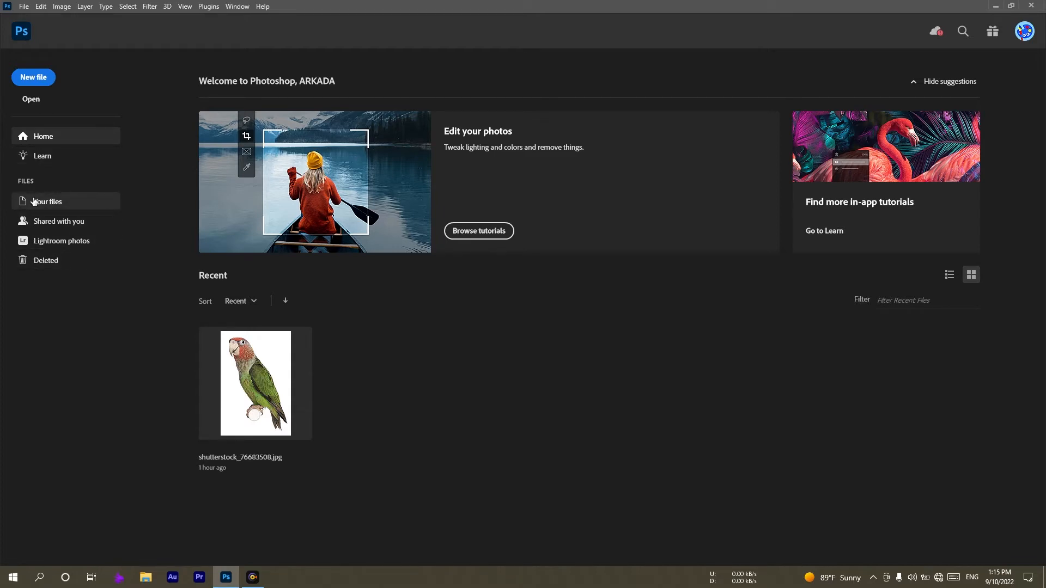
pyautogui.click(45, 224)
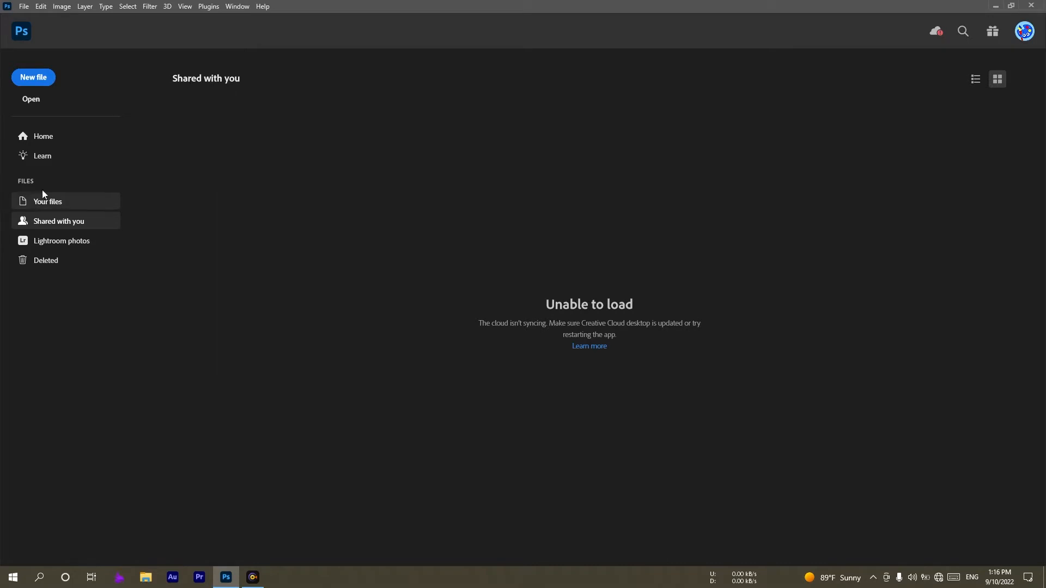
# Start a new document from the film and video presets and set its size to 1280 x 720 pixels.
pyautogui.click(39, 81)
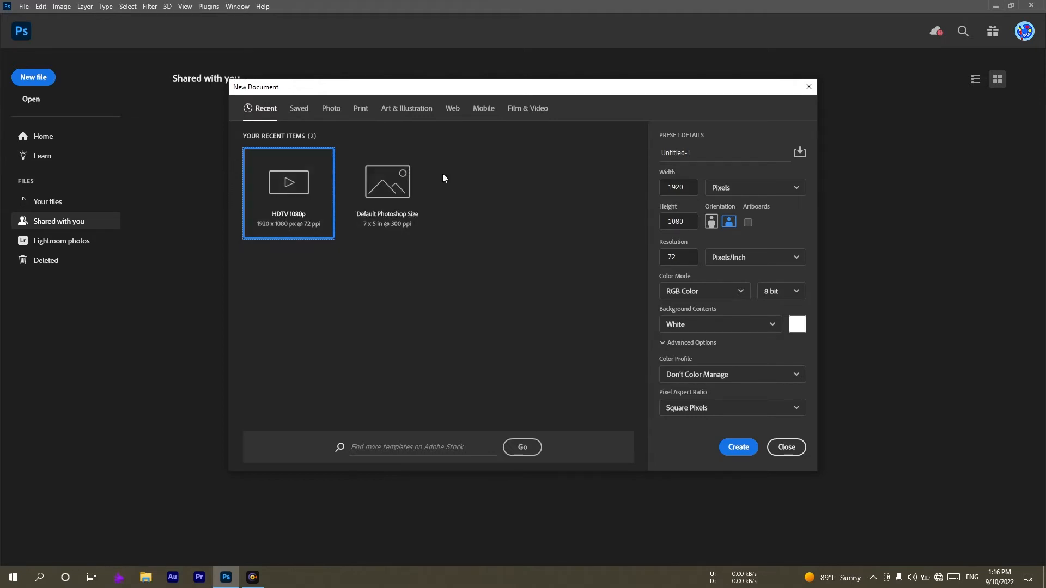
pyautogui.click(303, 109)
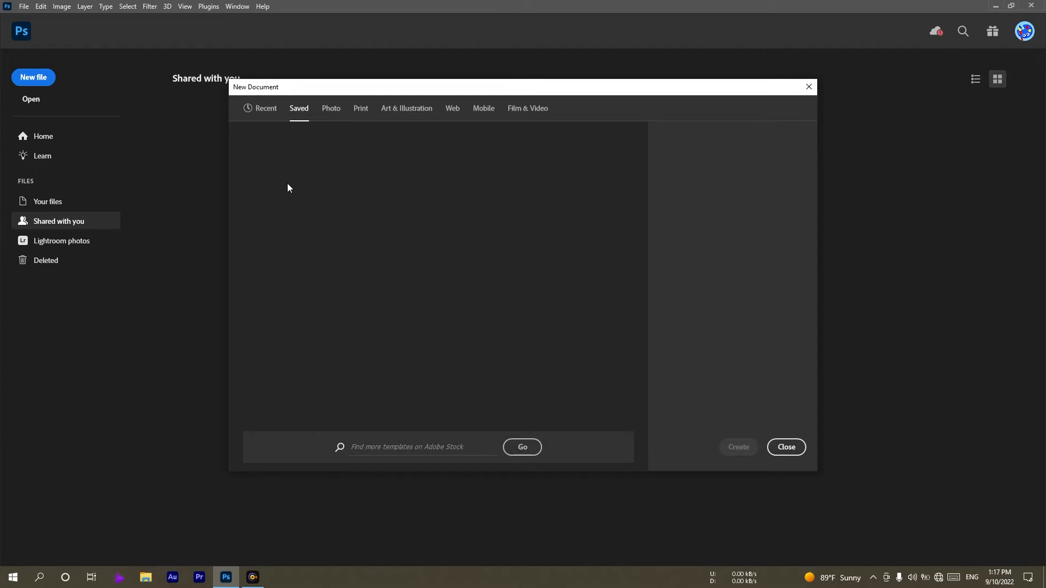
pyautogui.click(532, 108)
pyautogui.doubleClick(674, 186)
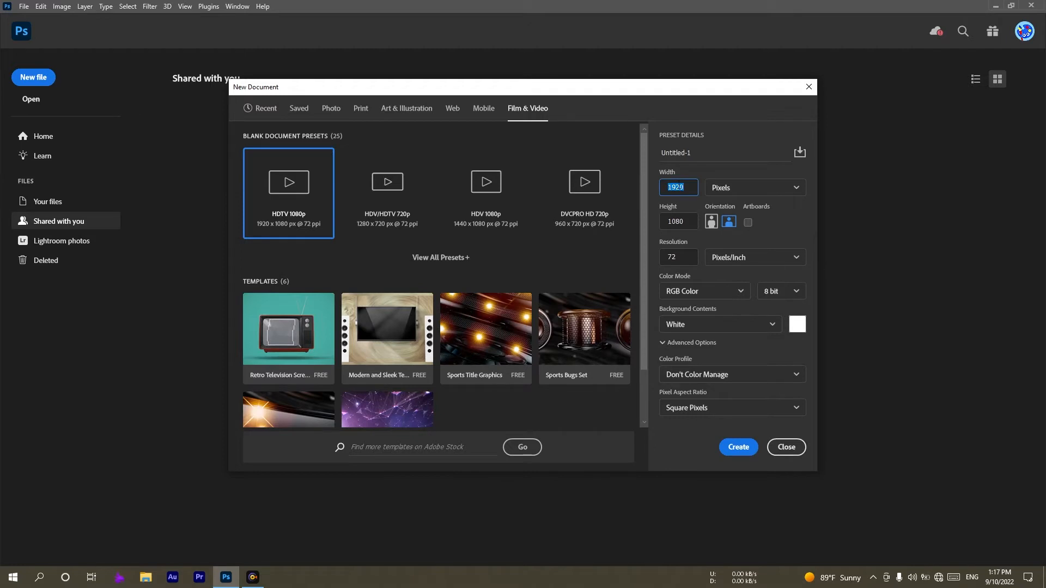
pyautogui.write('1280')
pyautogui.doubleClick(683, 221)
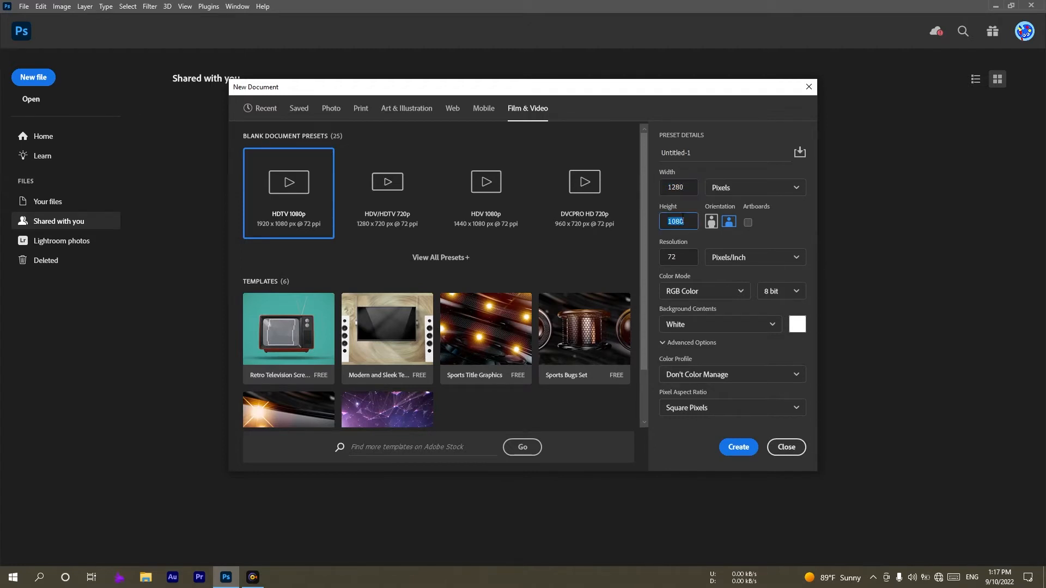
pyautogui.write('720')
# Name the document "sinak" and save its settings as a document preset.
pyautogui.click(722, 156)
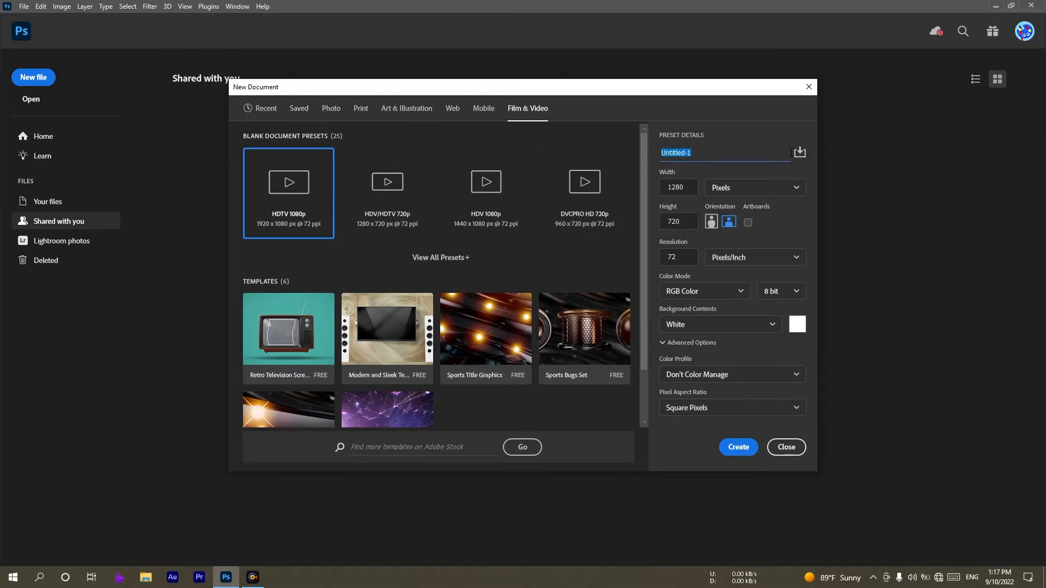
pyautogui.moveTo(697, 154); pyautogui.dragTo(664, 155)
pyautogui.write('sinak')
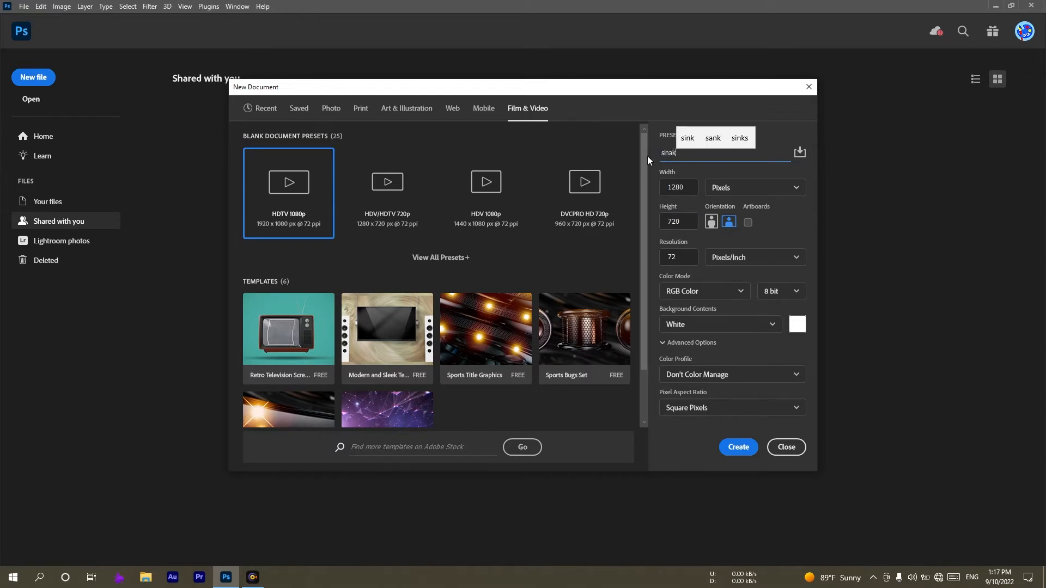
pyautogui.click(800, 153)
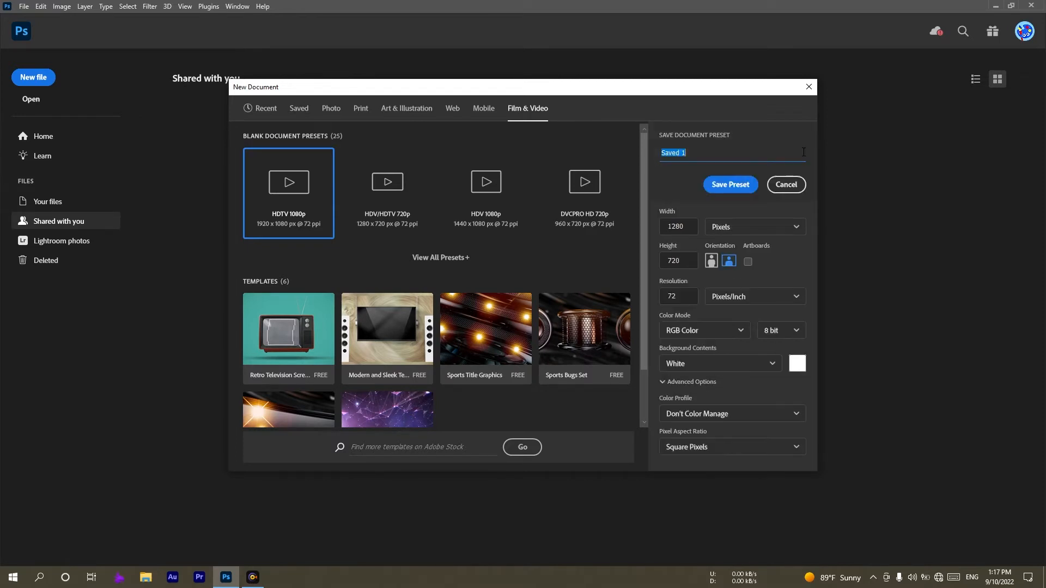
pyautogui.click(730, 184)
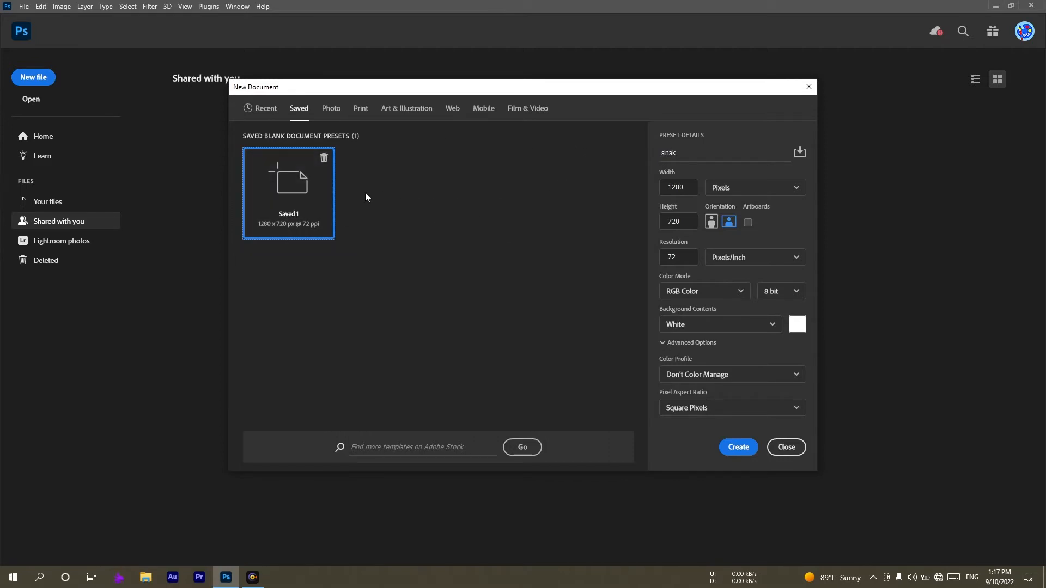
# Compare the default document settings offered for photo, print, and art and illustration work.
pyautogui.click(327, 108)
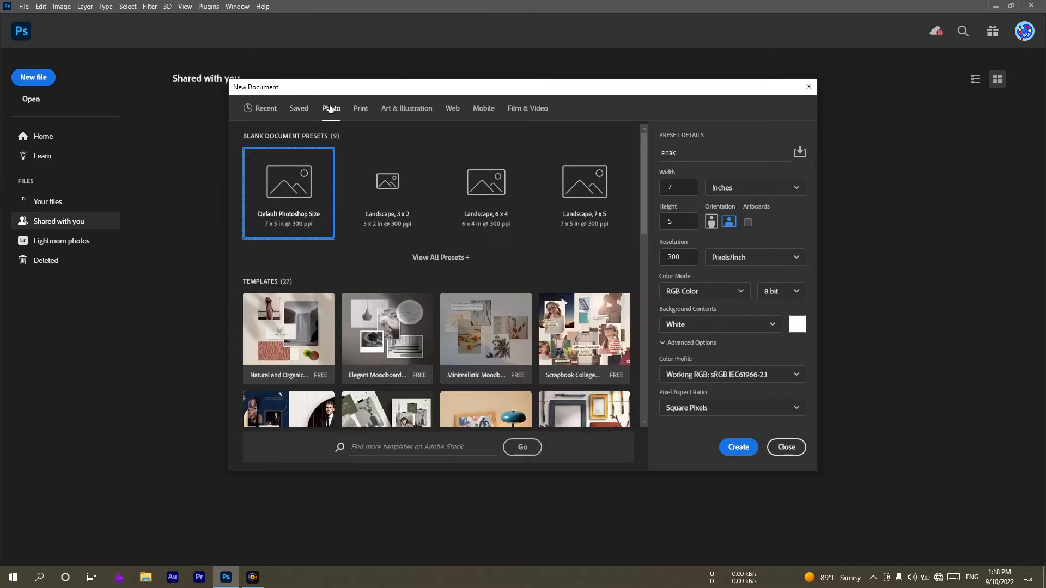
pyautogui.click(365, 111)
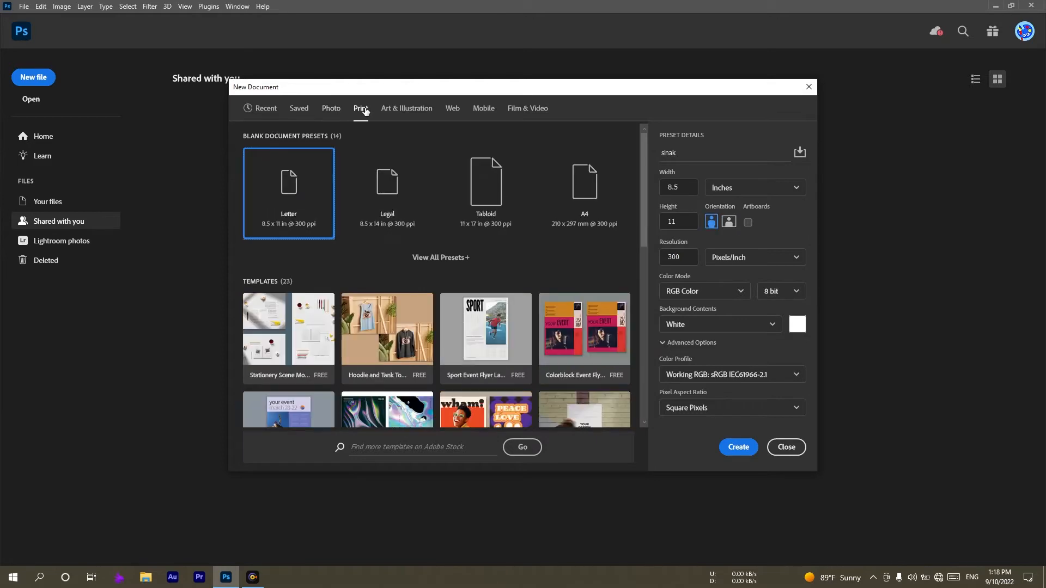
pyautogui.click(406, 111)
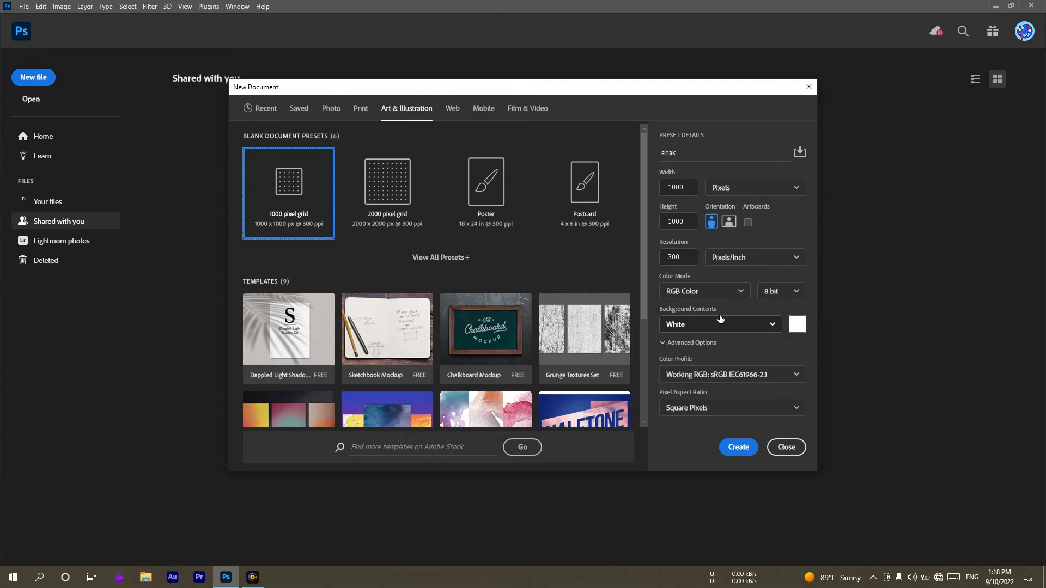
# Browse the photo templates and try the Landscape 3 x 2 and Landscape 6 x 4 presets.
pyautogui.click(331, 108)
pyautogui.scroll(-1, 490, 239)
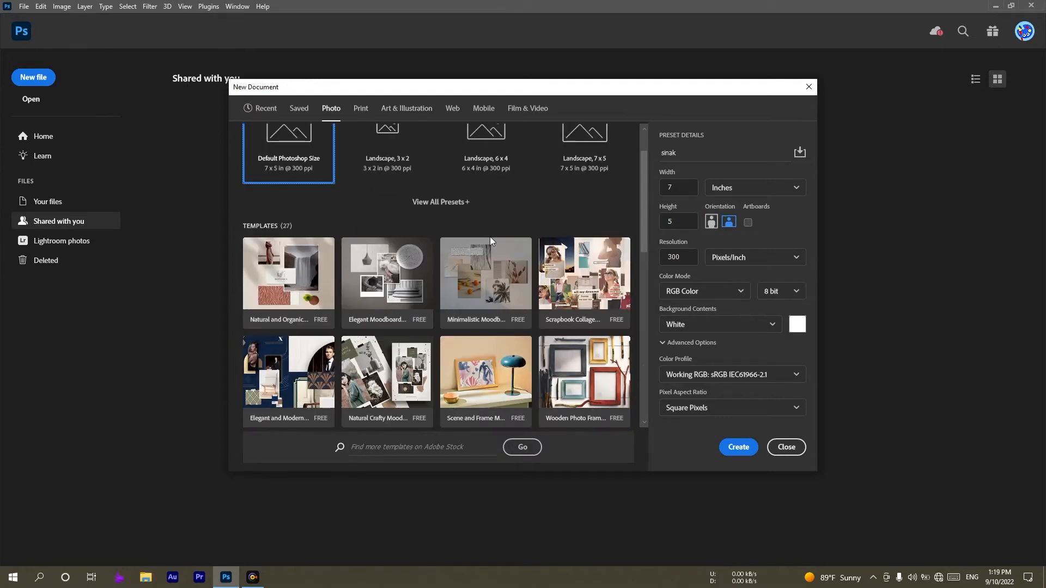
pyautogui.scroll(-2, 489, 239)
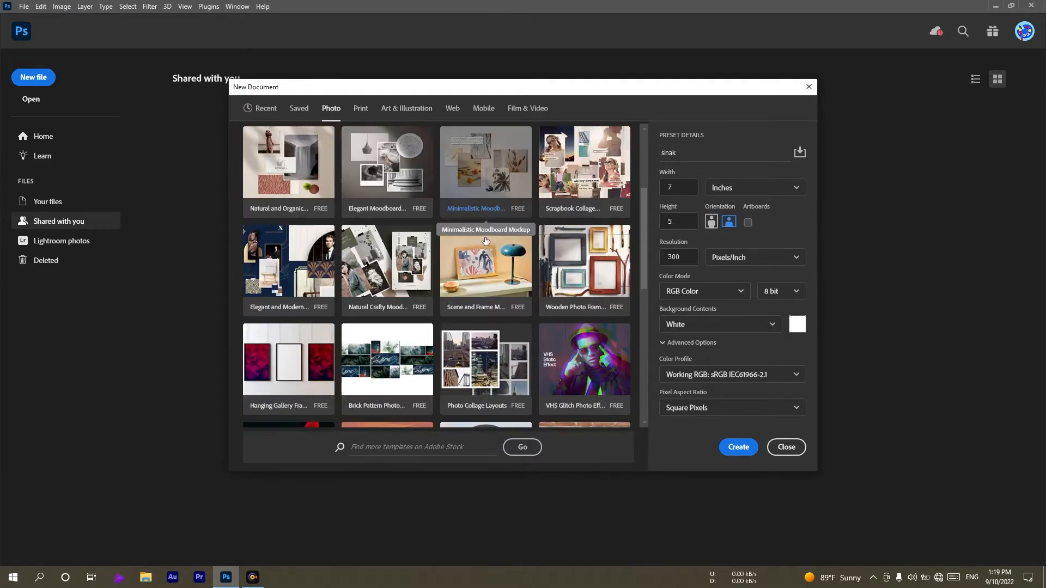
pyautogui.scroll(3, 485, 241)
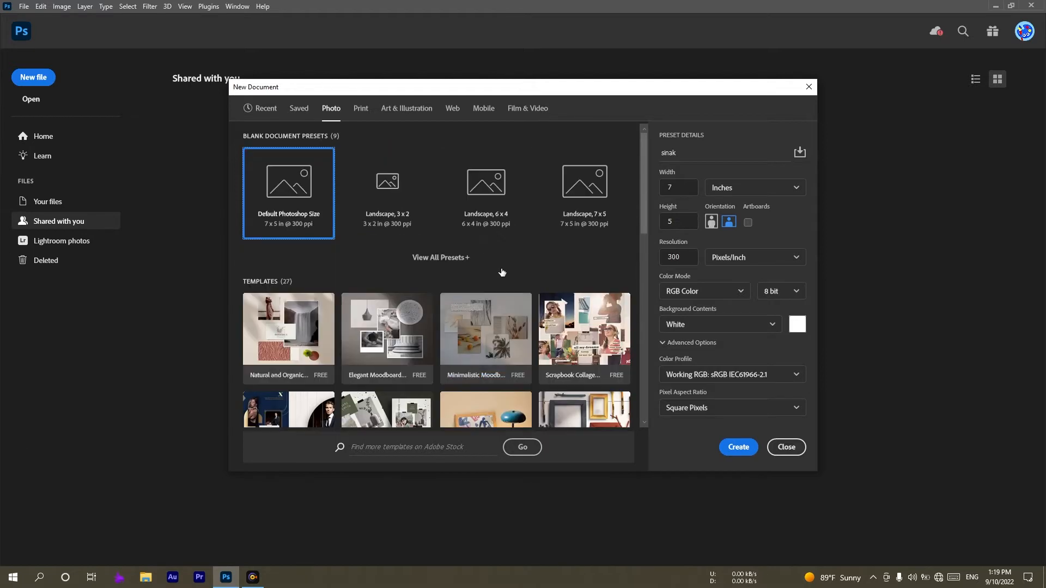
pyautogui.click(388, 188)
pyautogui.click(480, 188)
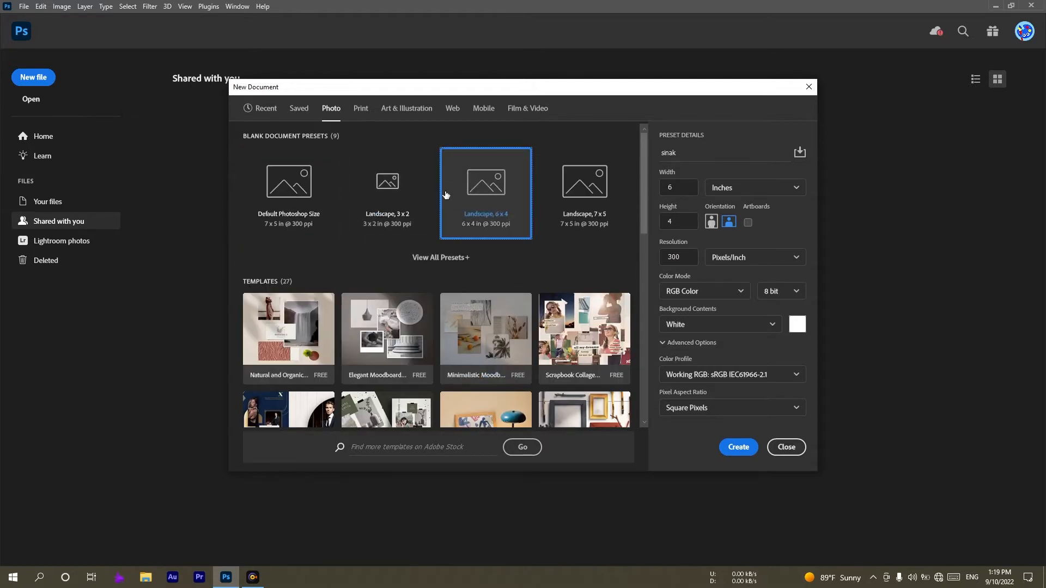
# Choose the A4 print preset of 210 x 297 mm at 300 ppi and look over the print templates.
pyautogui.click(362, 109)
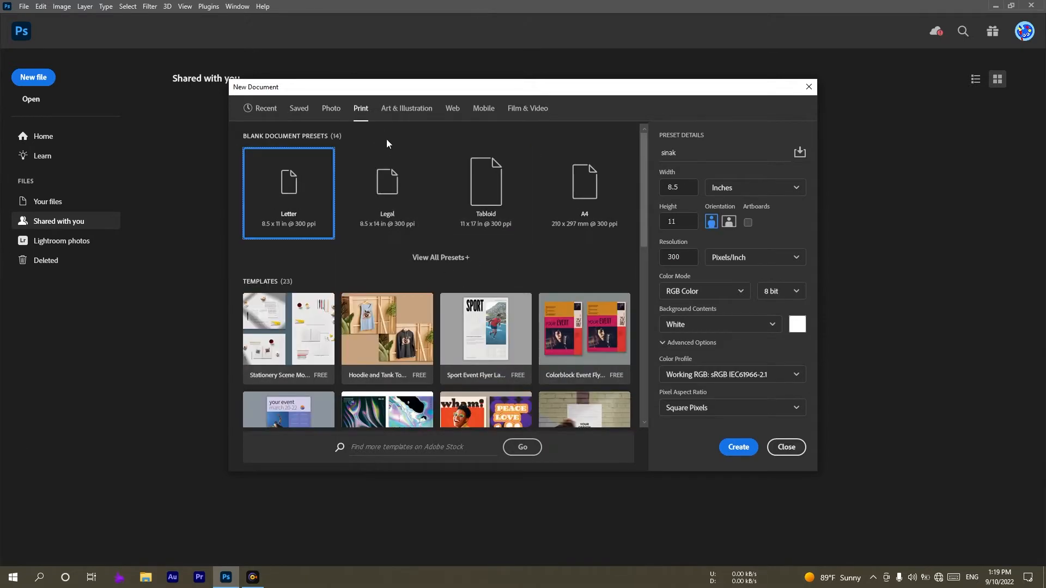
pyautogui.click(579, 195)
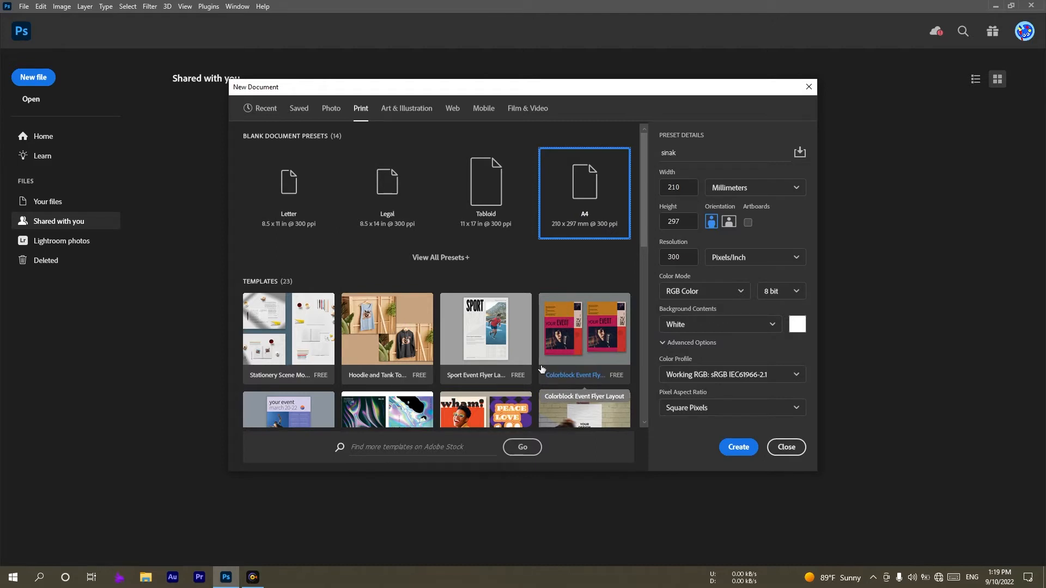
pyautogui.scroll(-1, 542, 368)
pyautogui.scroll(1, 542, 370)
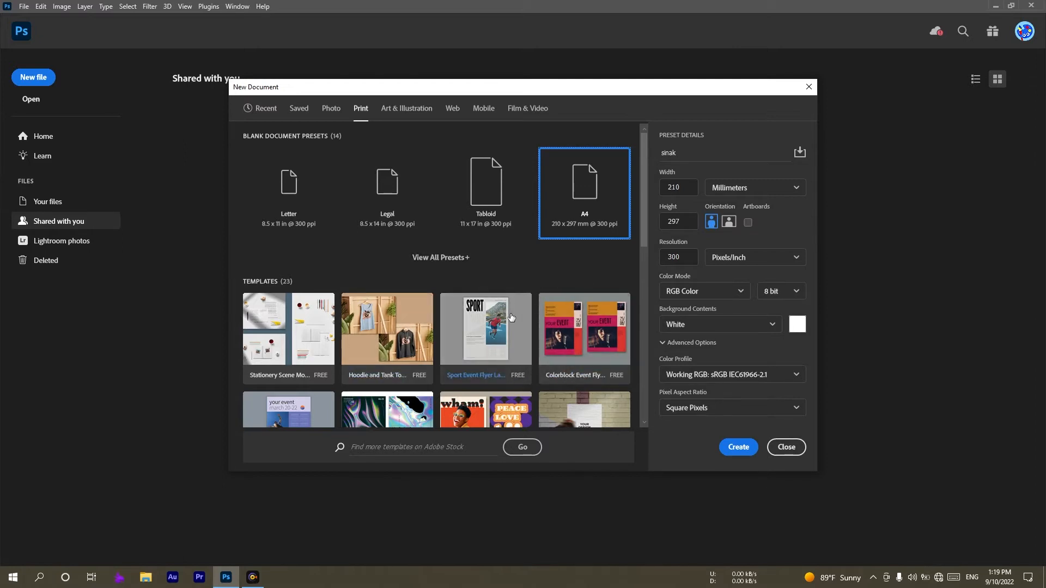
# Look through the blank presets and templates for art and illustration and for web documents.
pyautogui.click(408, 111)
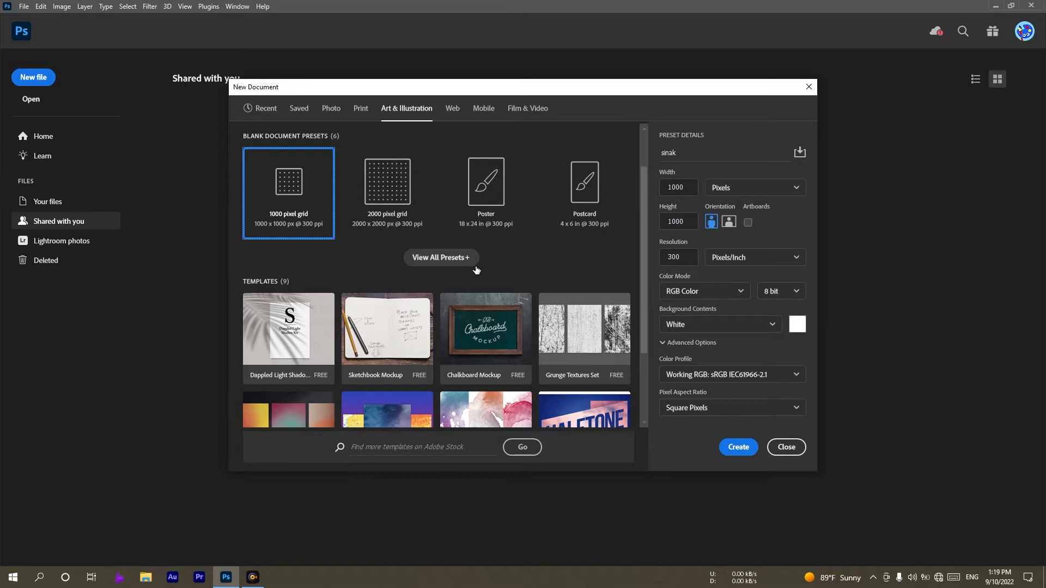
pyautogui.scroll(-3, 476, 270)
pyautogui.scroll(3, 476, 269)
pyautogui.click(452, 109)
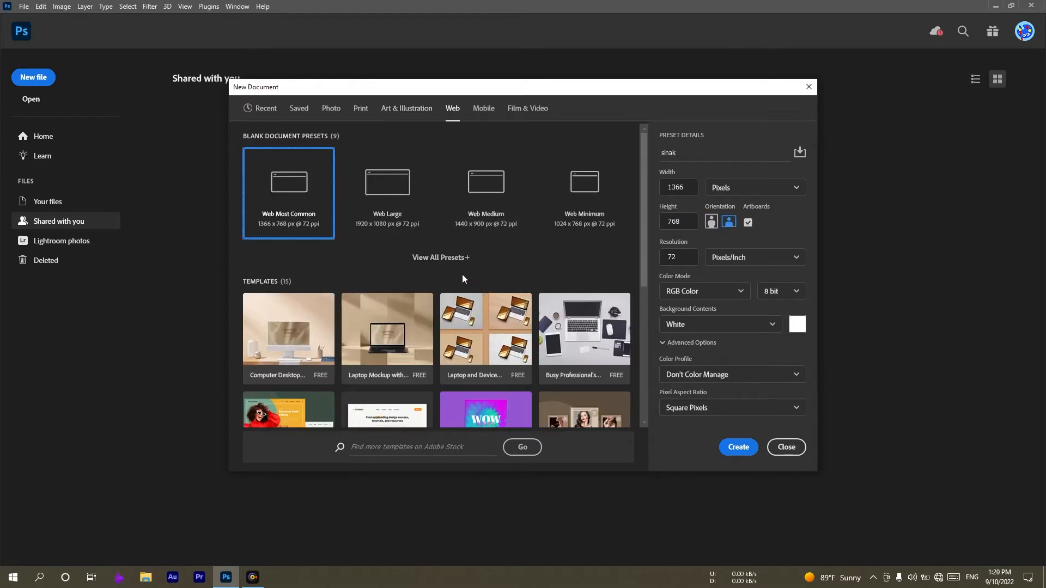
pyautogui.scroll(-1, 462, 273)
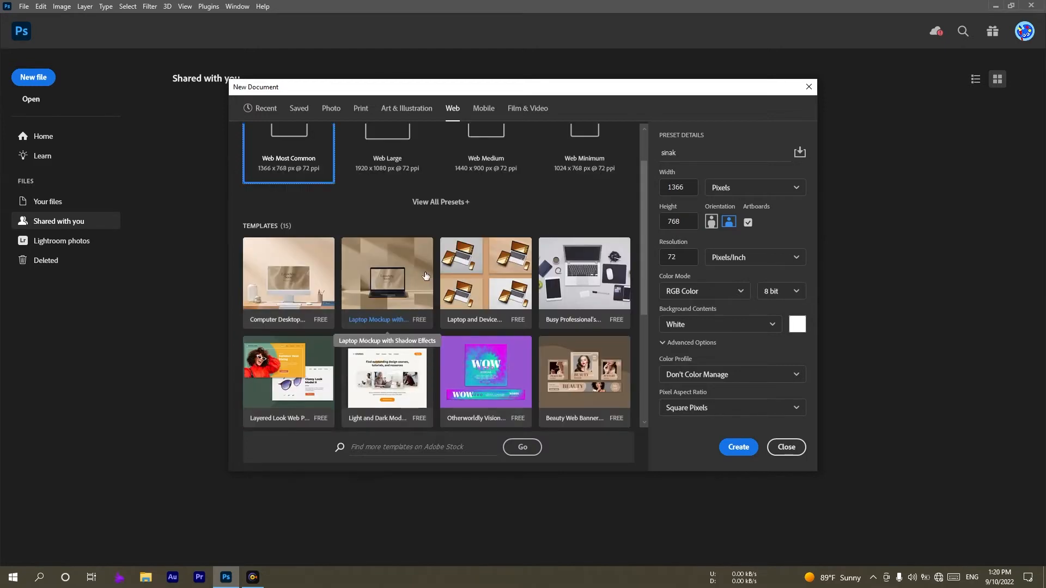
pyautogui.scroll(1, 426, 276)
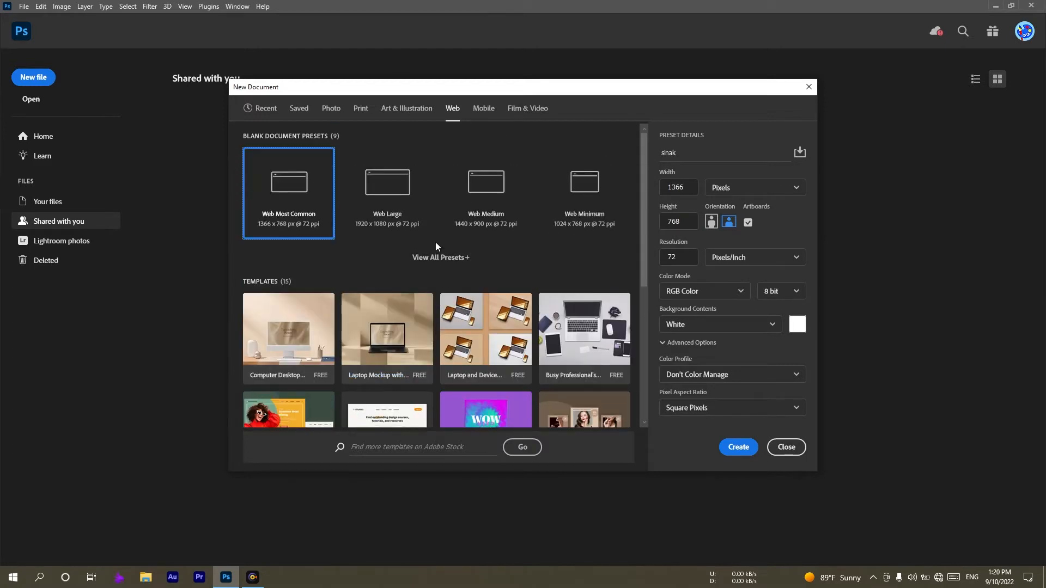
# Show all mobile document presets and select the iPad Mini preset of 768 x 1024 px at 72 ppi.
pyautogui.click(488, 105)
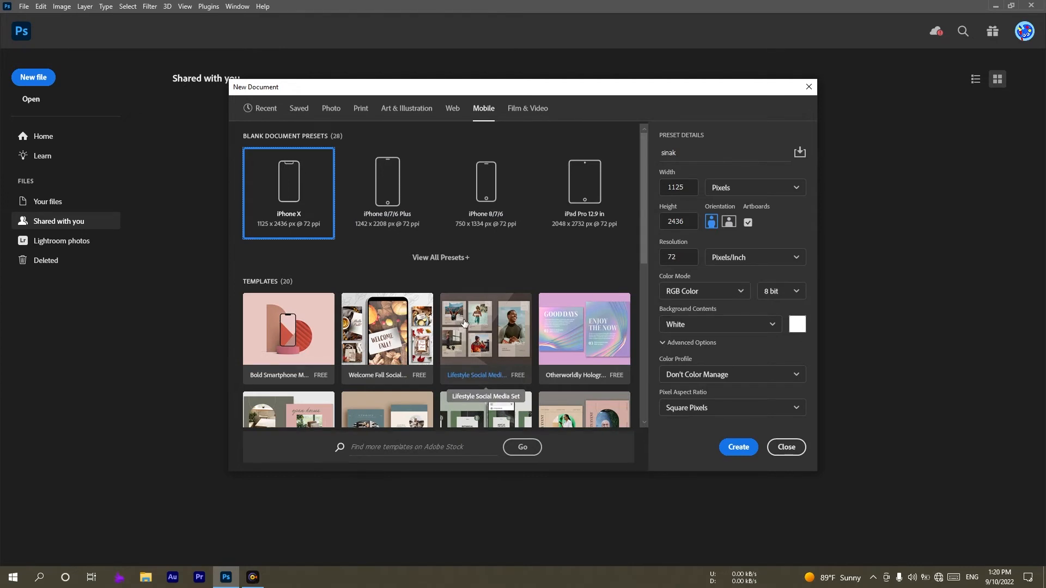
pyautogui.scroll(-2, 465, 323)
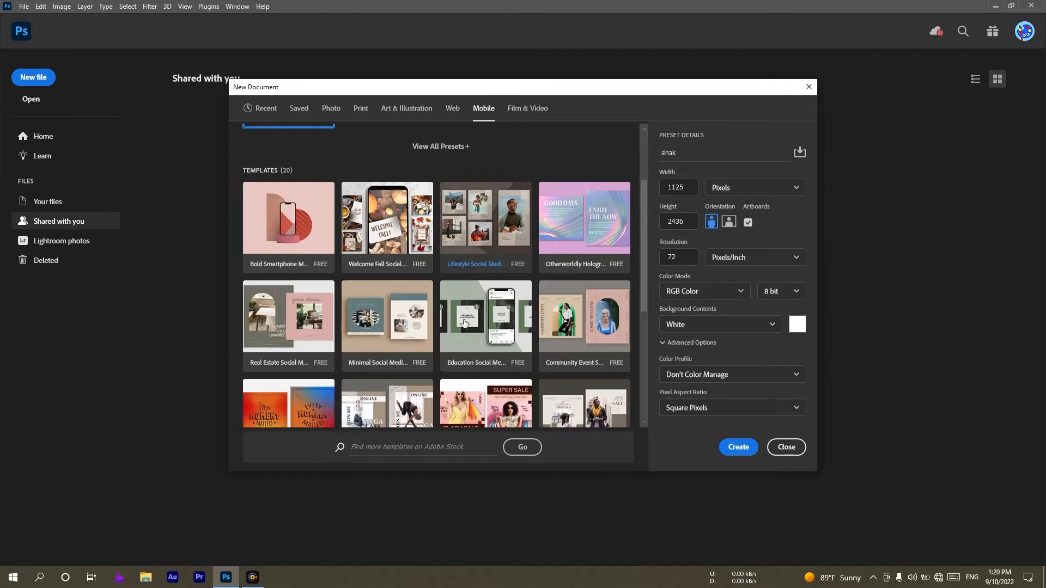
pyautogui.scroll(2, 464, 323)
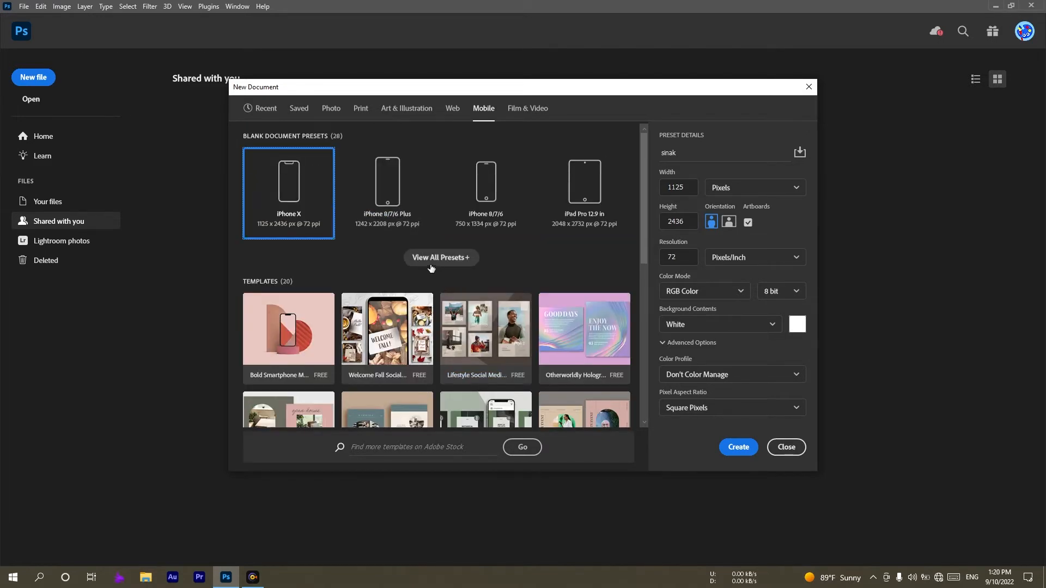
pyautogui.click(433, 257)
pyautogui.click(495, 306)
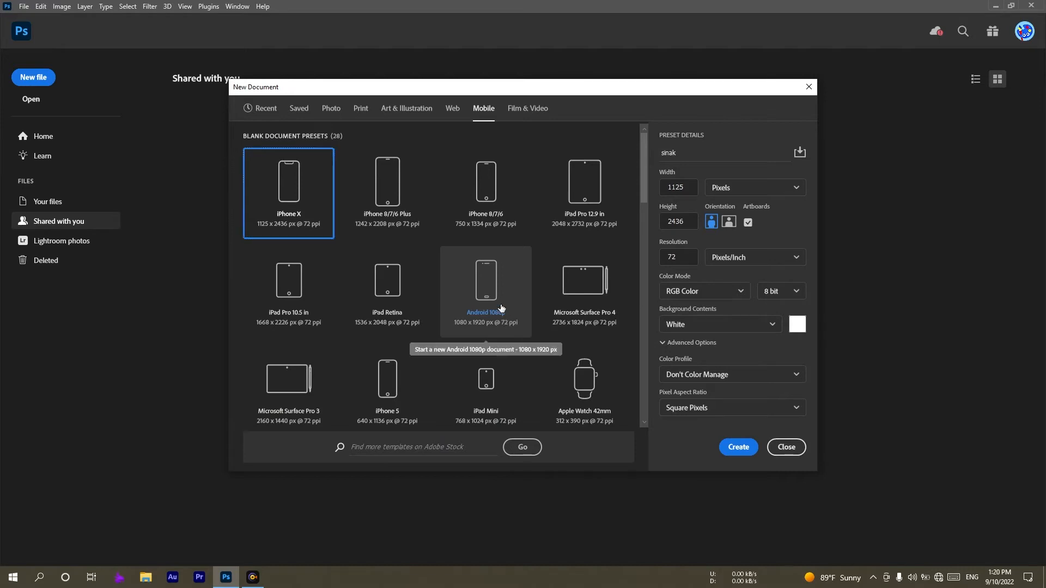
pyautogui.click(391, 374)
pyautogui.click(497, 378)
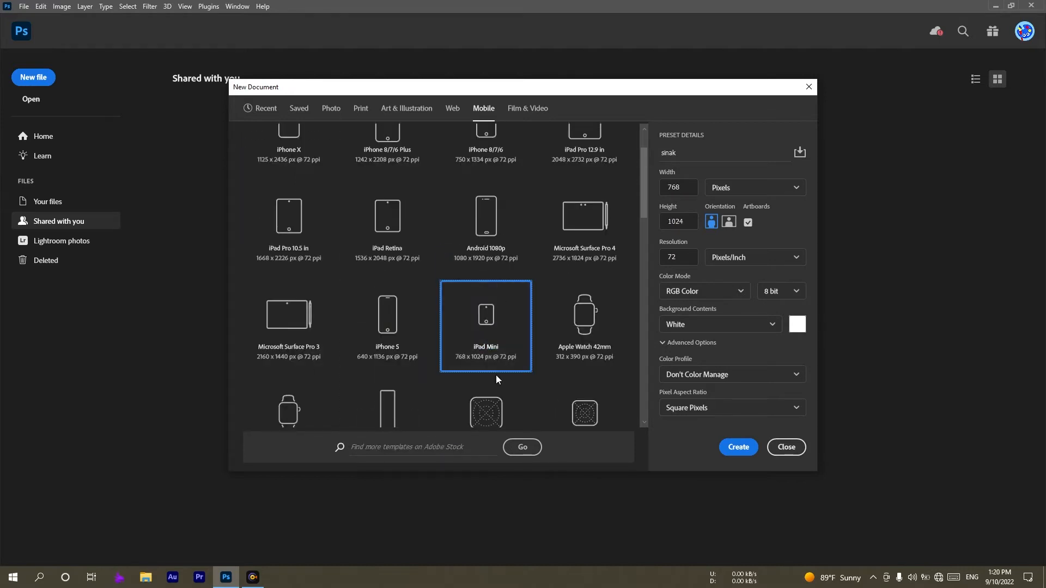
# Try the iPhone 5 preset of 640 x 1136 px, and reselect the iPad Mini preset of 768 x 1024 px.
pyautogui.click(385, 327)
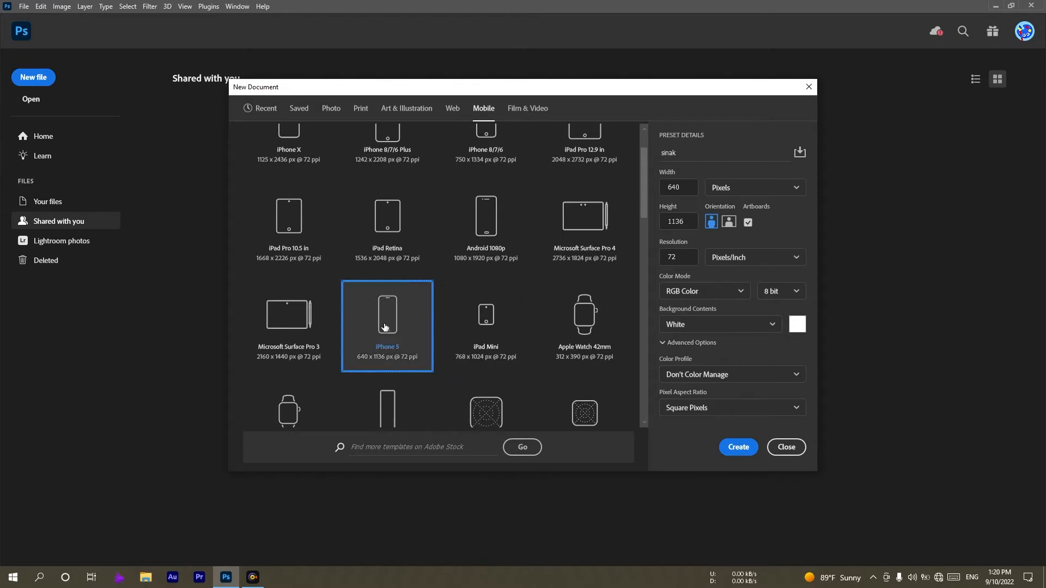
pyautogui.click(473, 319)
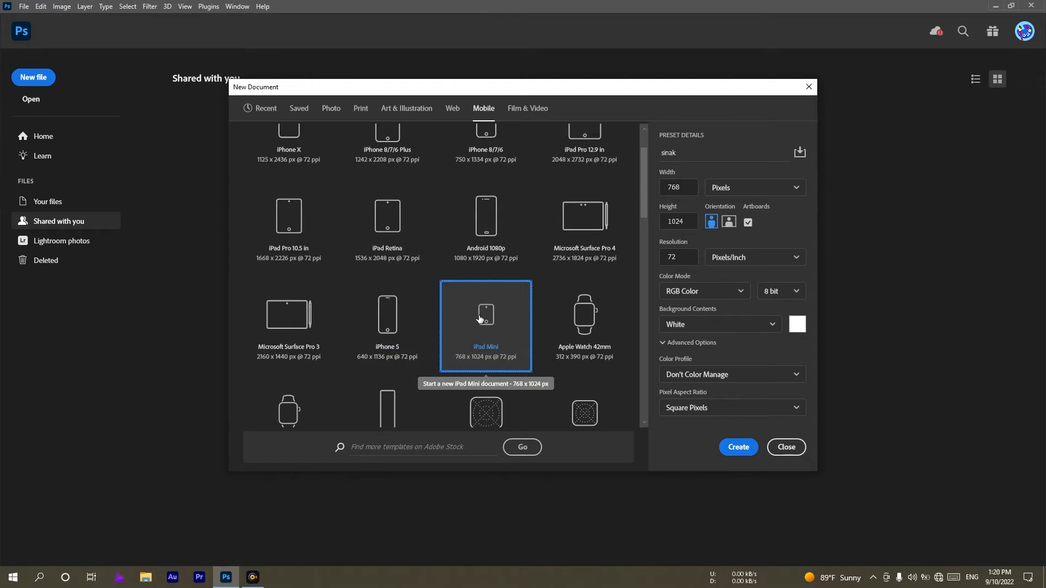
pyautogui.scroll(2, 477, 321)
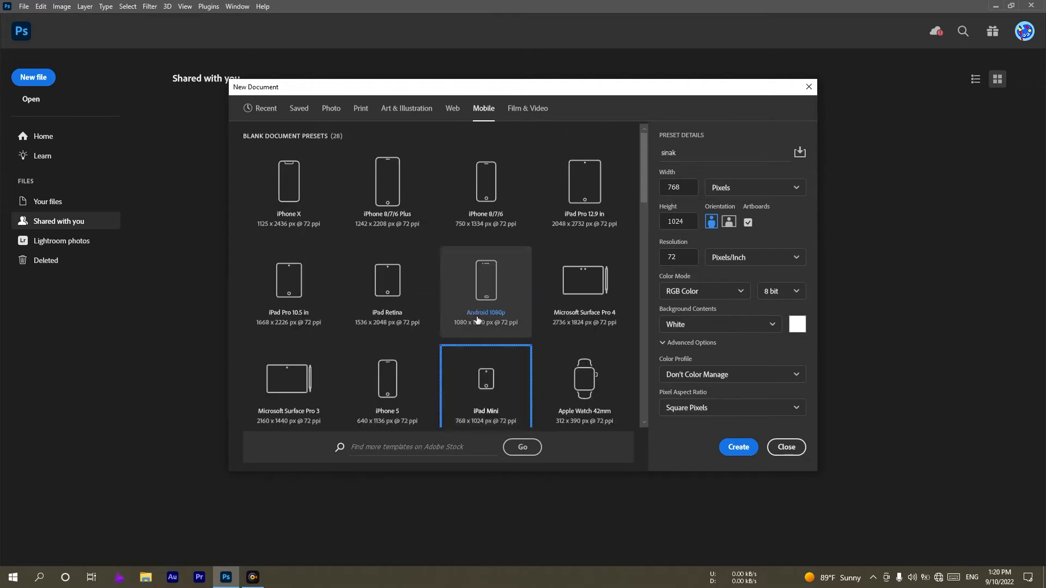
# Try the HDV 1080p film and video preset of 1440 x 1080 px and check its width and height.
pyautogui.click(525, 109)
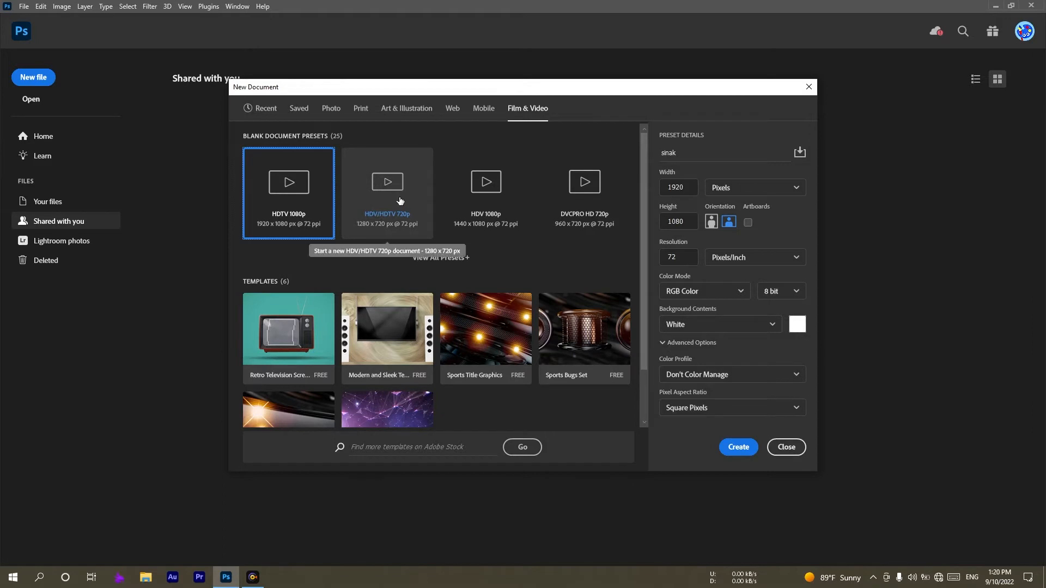
pyautogui.click(476, 205)
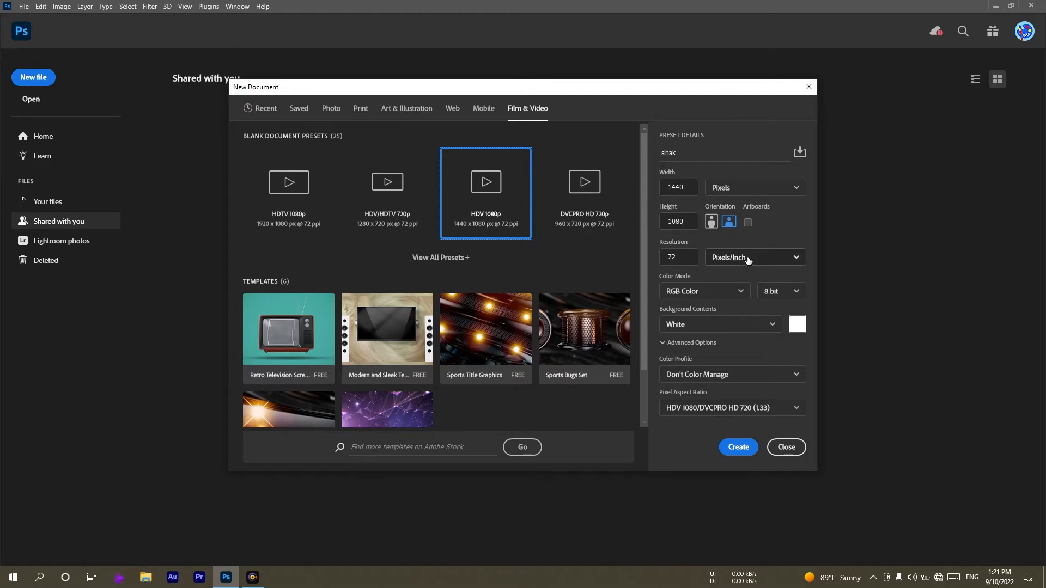
pyautogui.click(685, 187)
pyautogui.click(685, 222)
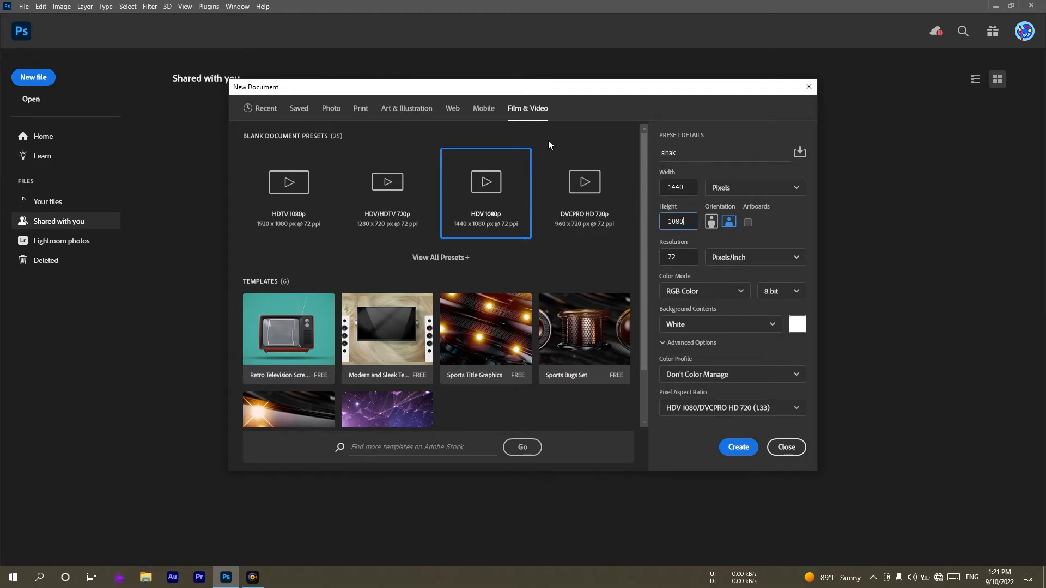
# Compare the default document dimensions offered for mobile, web, art and illustration, and print.
pyautogui.click(483, 109)
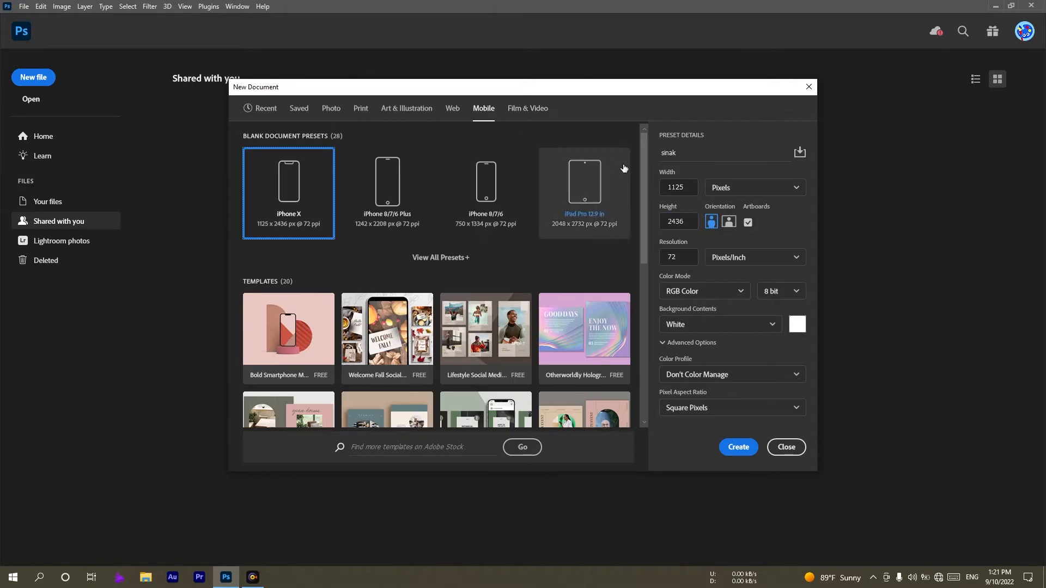
pyautogui.click(452, 108)
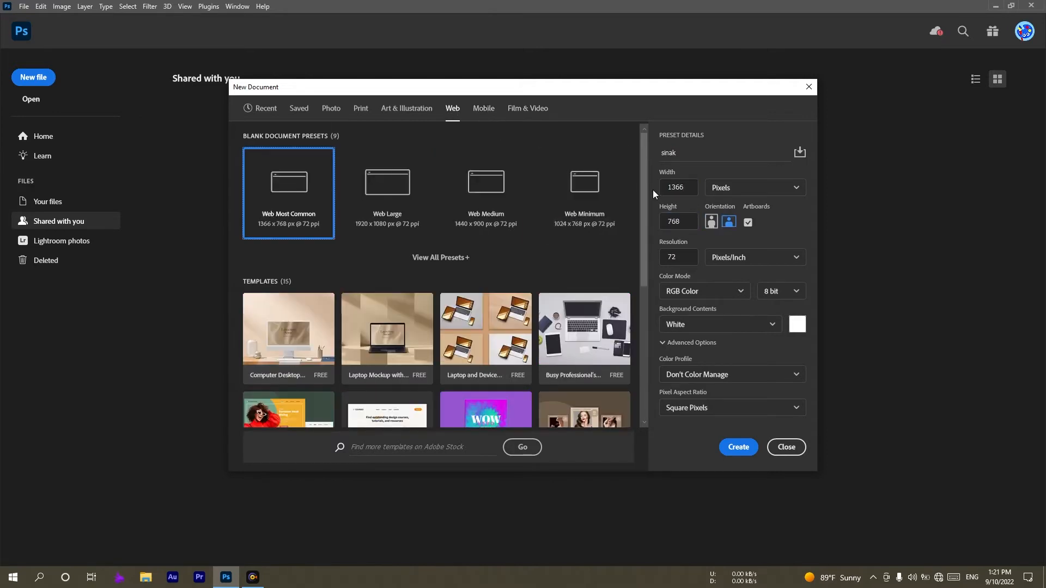
pyautogui.click(408, 109)
pyautogui.click(359, 108)
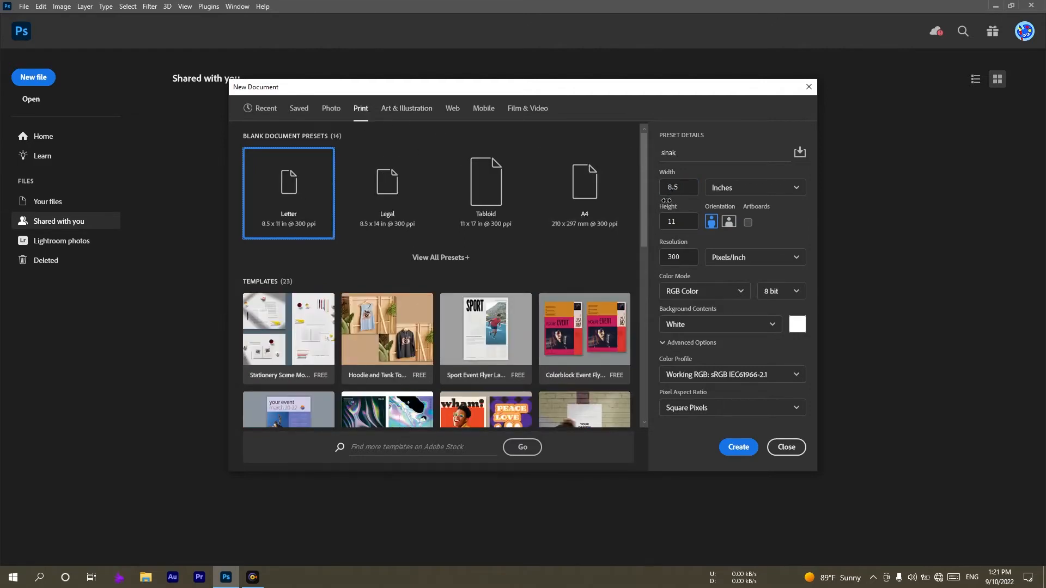
pyautogui.click(684, 199)
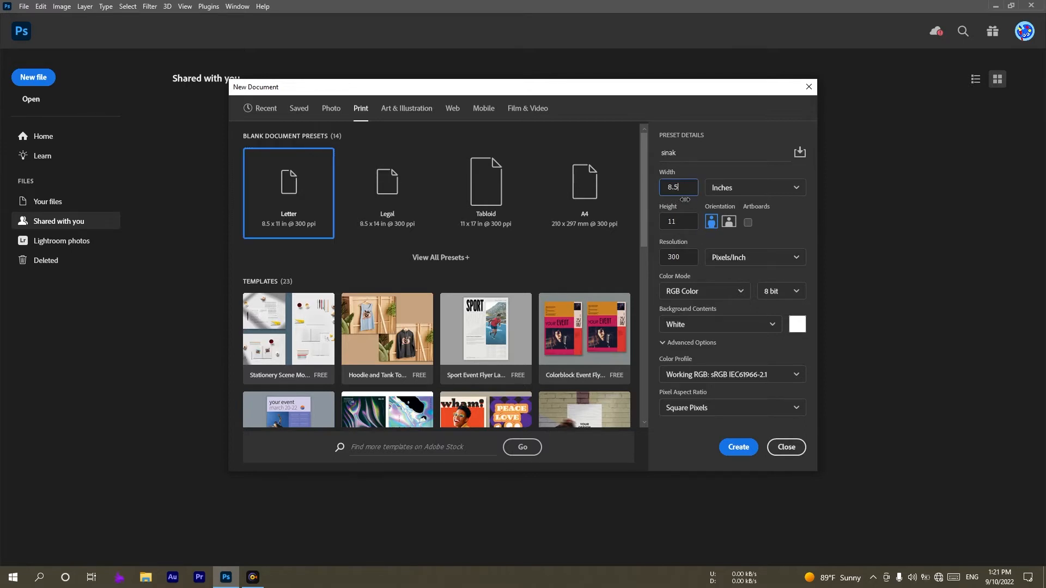
pyautogui.click(683, 220)
# Look at the recent document items and check the width and height of the saved custom preset.
pyautogui.click(285, 107)
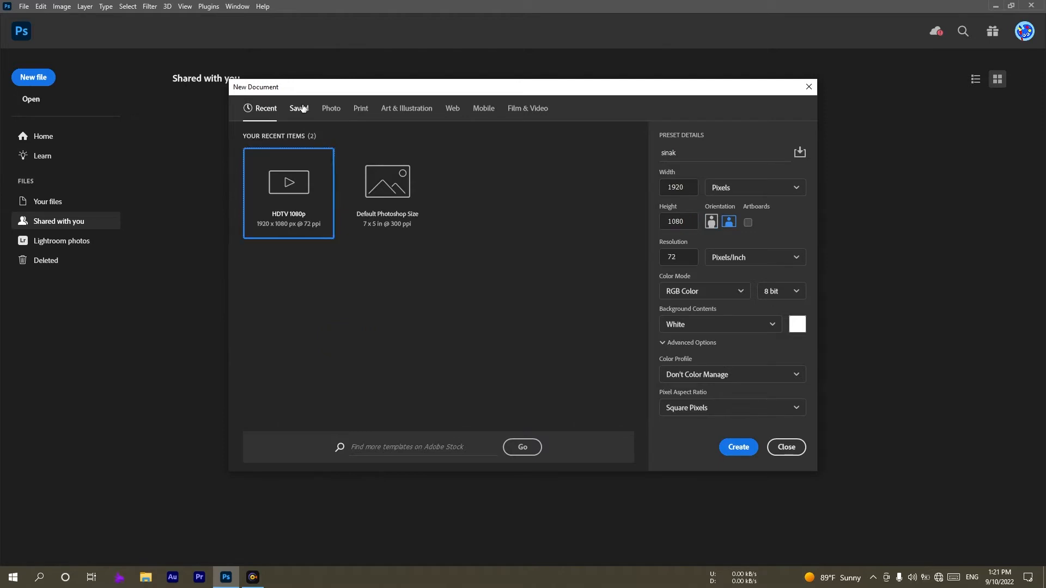
pyautogui.click(303, 108)
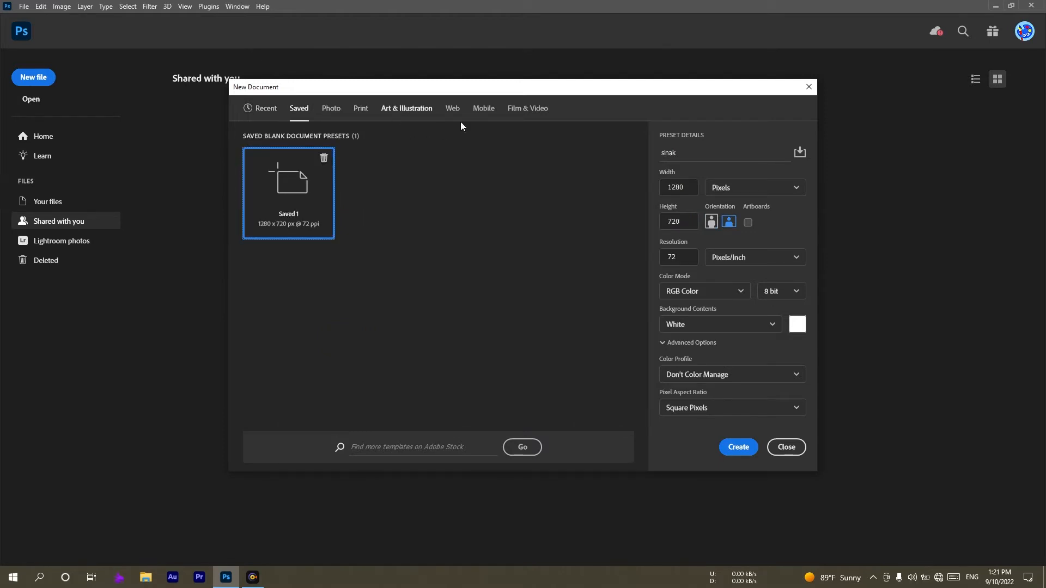
pyautogui.click(694, 187)
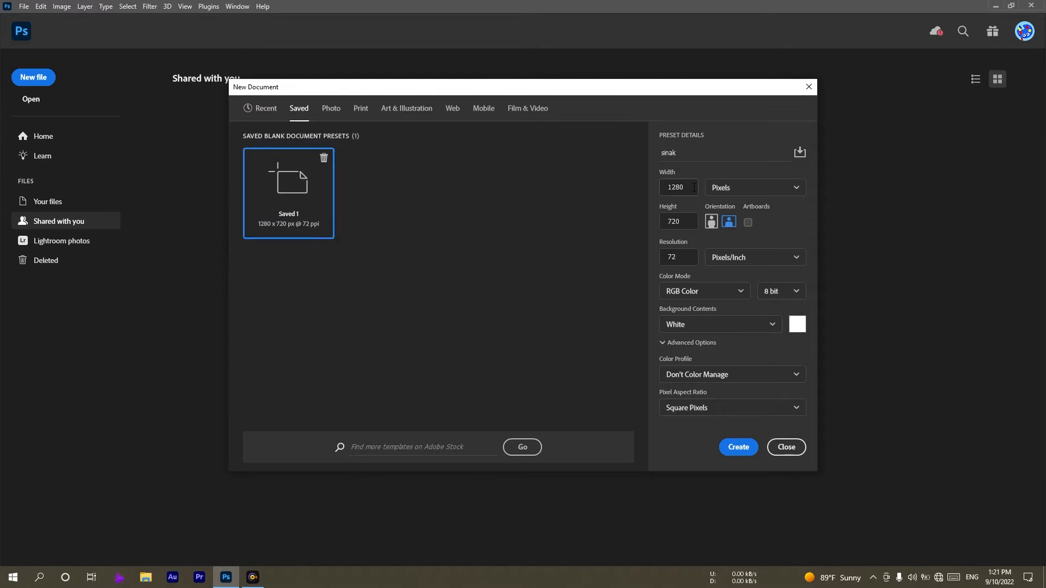
pyautogui.doubleClick(670, 187)
pyautogui.doubleClick(660, 221)
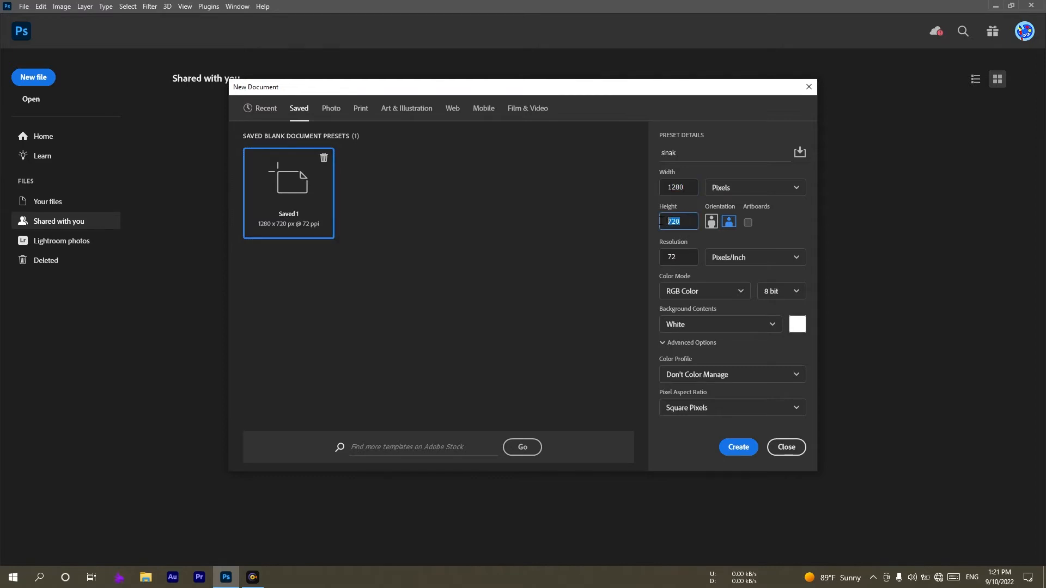
# Return to the film and video presets with HDTV 1080p selected and go through its width and height values.
pyautogui.click(524, 108)
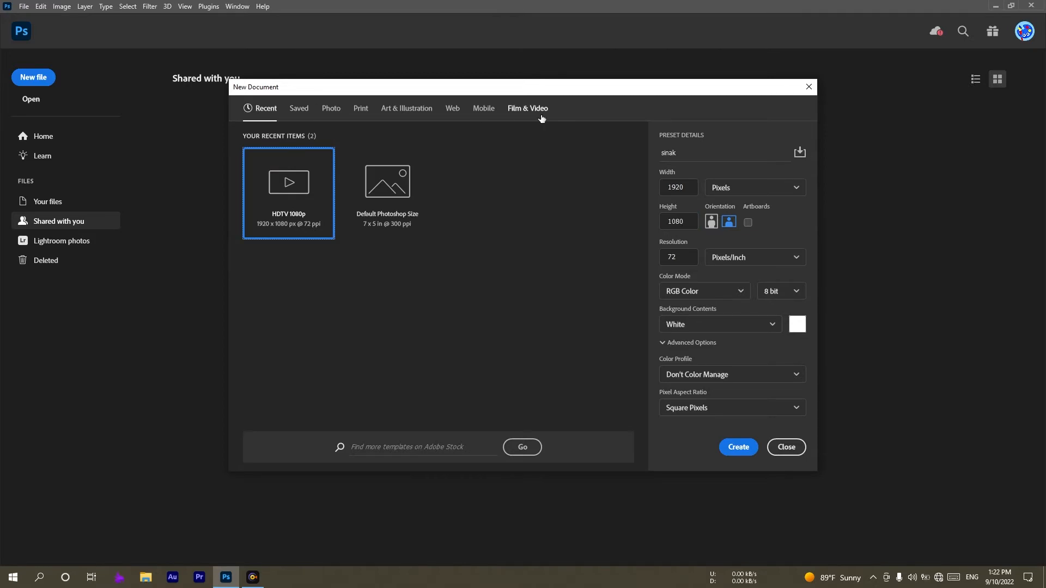
pyautogui.doubleClick(699, 186)
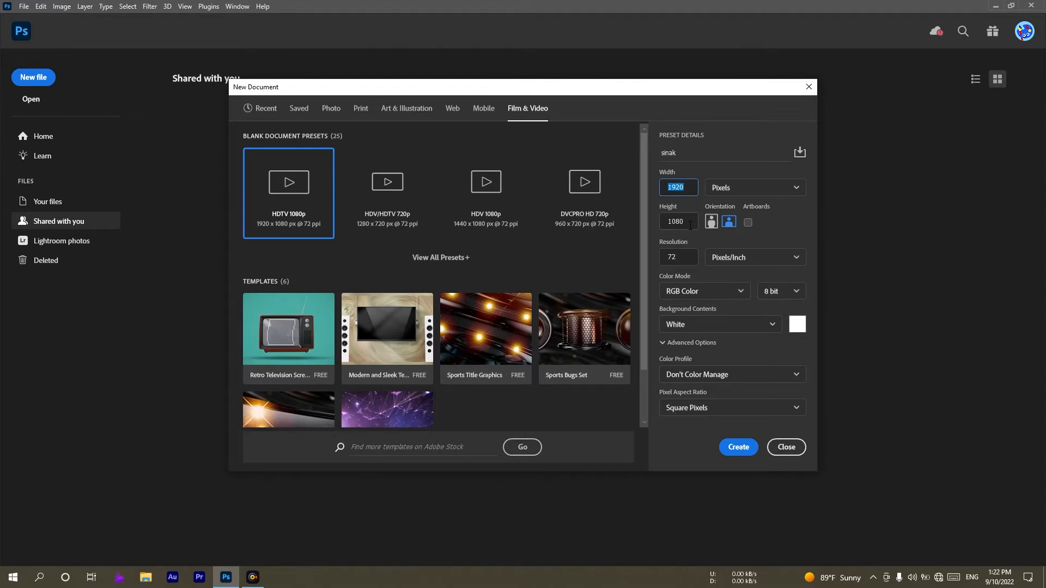
pyautogui.click(692, 187)
pyautogui.moveTo(692, 186); pyautogui.dragTo(665, 187)
pyautogui.hotkey('shift', 'Tab')
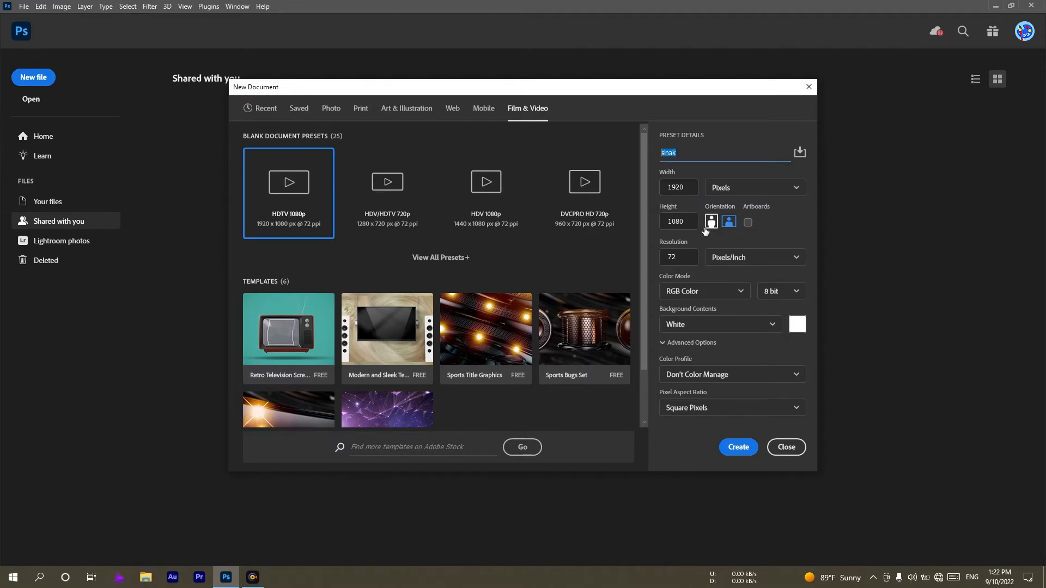
pyautogui.click(687, 185)
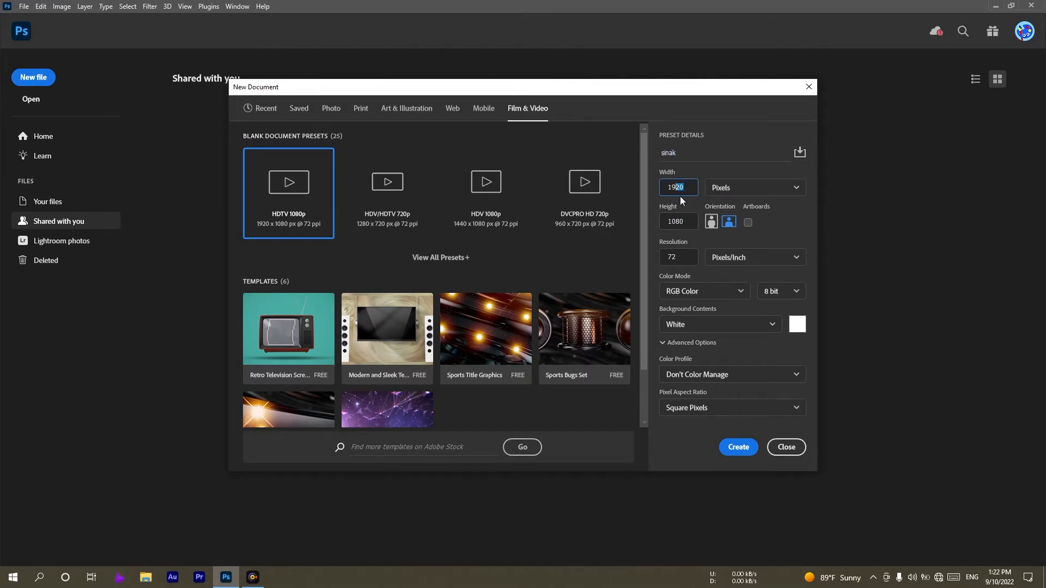
pyautogui.press('Tab')
# Try portrait orientation for the HDTV 1080p document, and switch back to landscape.
pyautogui.click(712, 222)
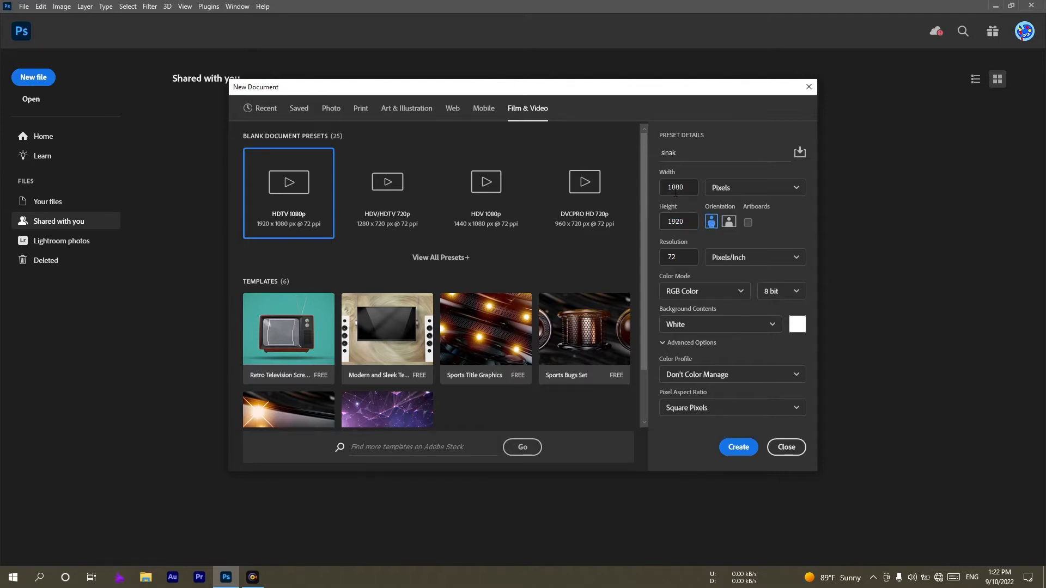
pyautogui.click(691, 186)
pyautogui.click(729, 222)
# Set the resolution to 300 pixels/inch and choose RGB Color as the color mode.
pyautogui.click(663, 257)
pyautogui.doubleClick(663, 257)
pyautogui.write('300')
pyautogui.click(708, 291)
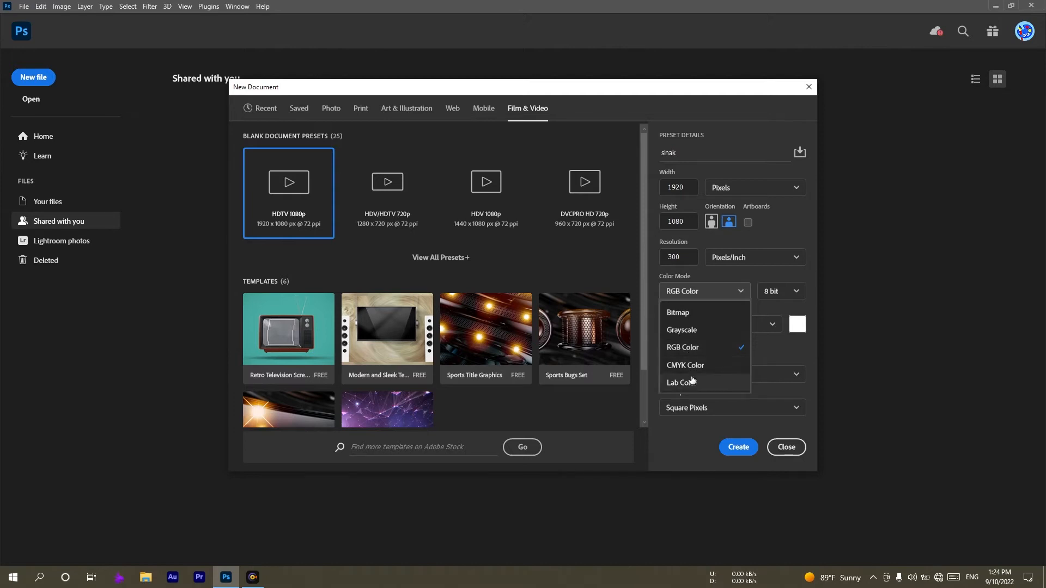
pyautogui.click(698, 348)
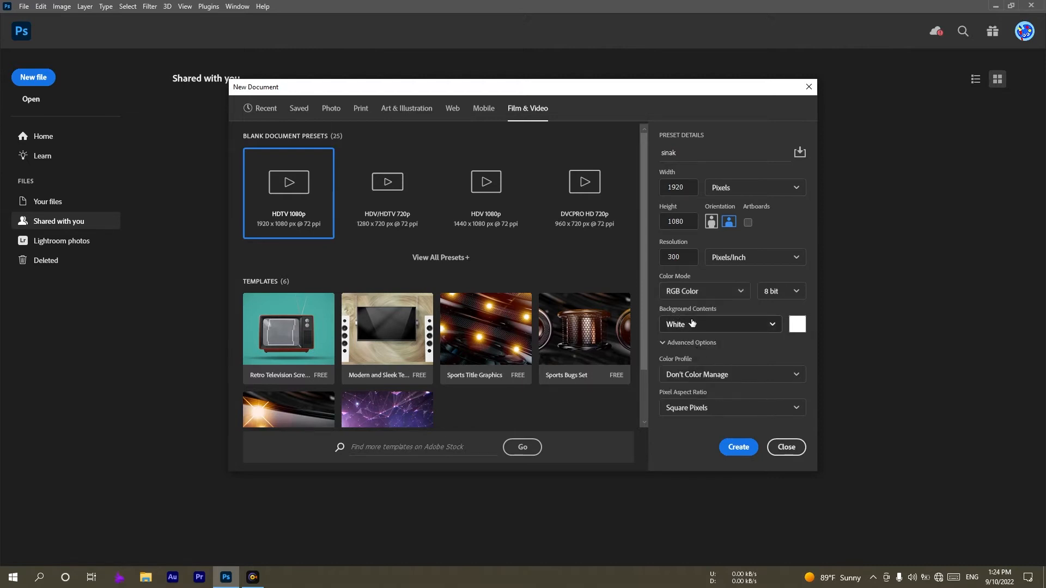
# Try the Background Color and Transparent options for the new document's background contents.
pyautogui.click(736, 327)
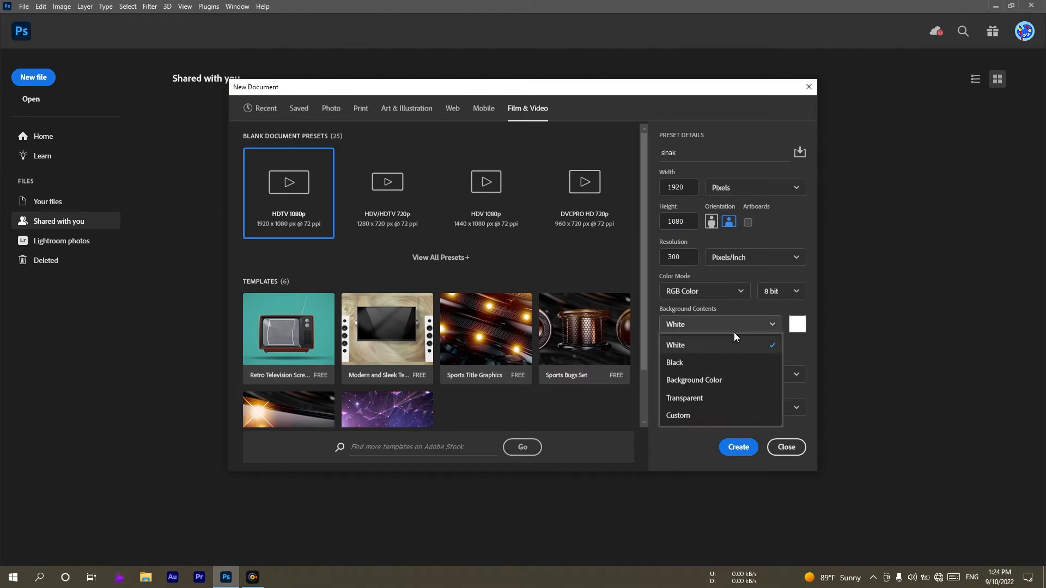
pyautogui.click(723, 367)
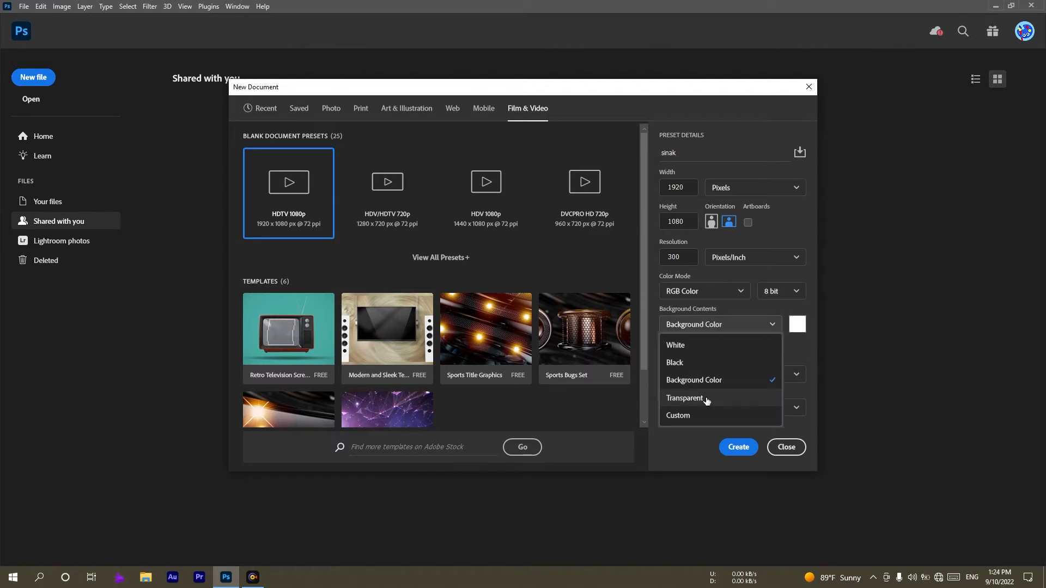
pyautogui.click(706, 400)
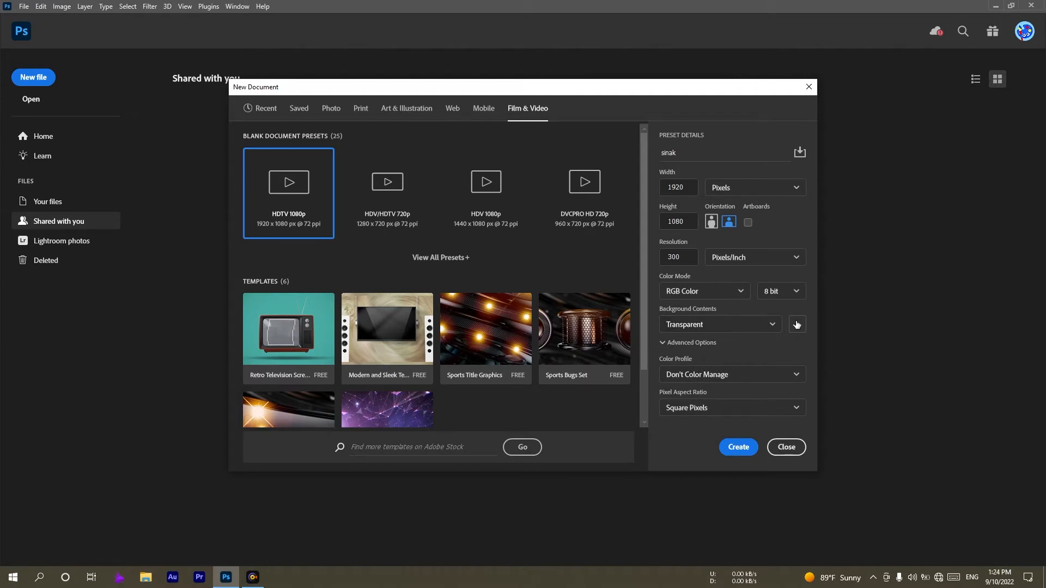
# Give the document a custom blue background with hex color 4174f6 and create it.
pyautogui.click(729, 328)
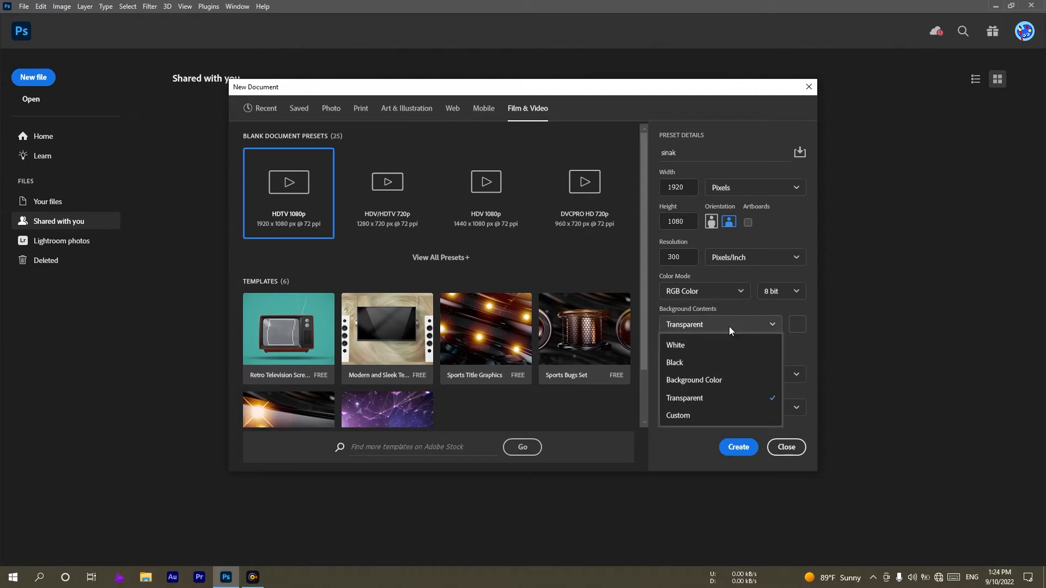
pyautogui.click(703, 416)
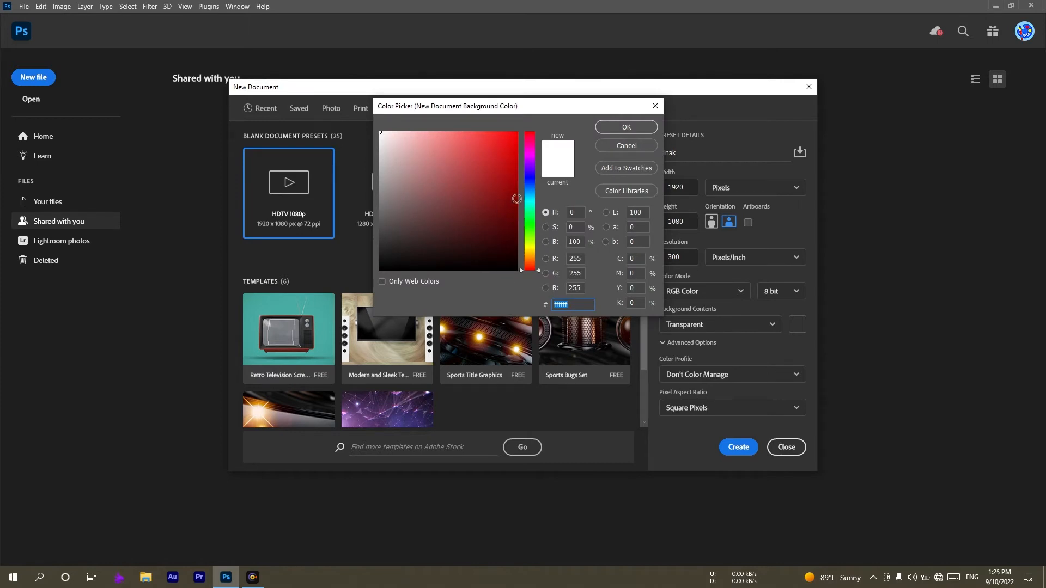
pyautogui.click(513, 136)
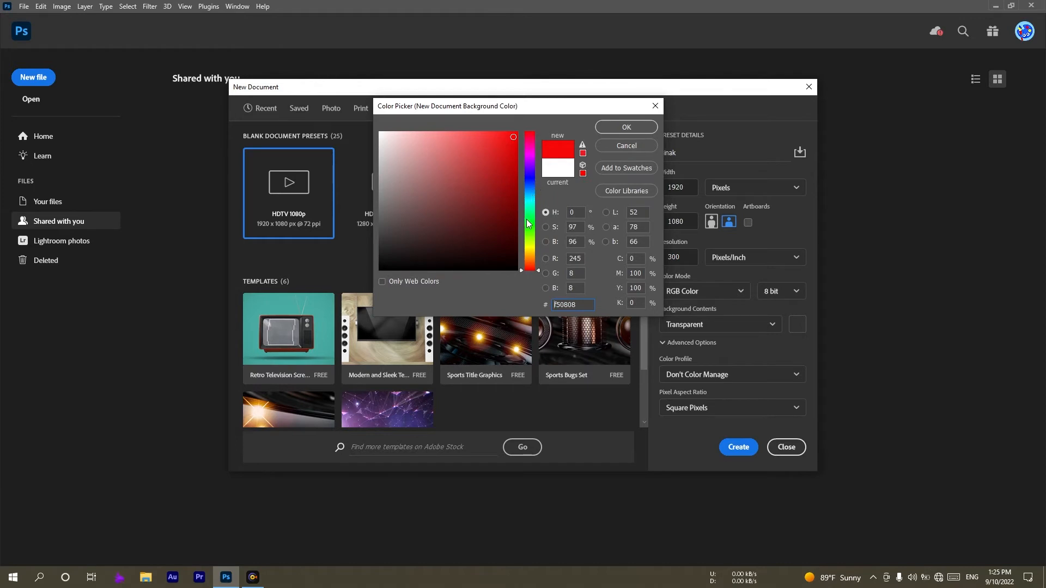
pyautogui.click(527, 224)
pyautogui.click(529, 183)
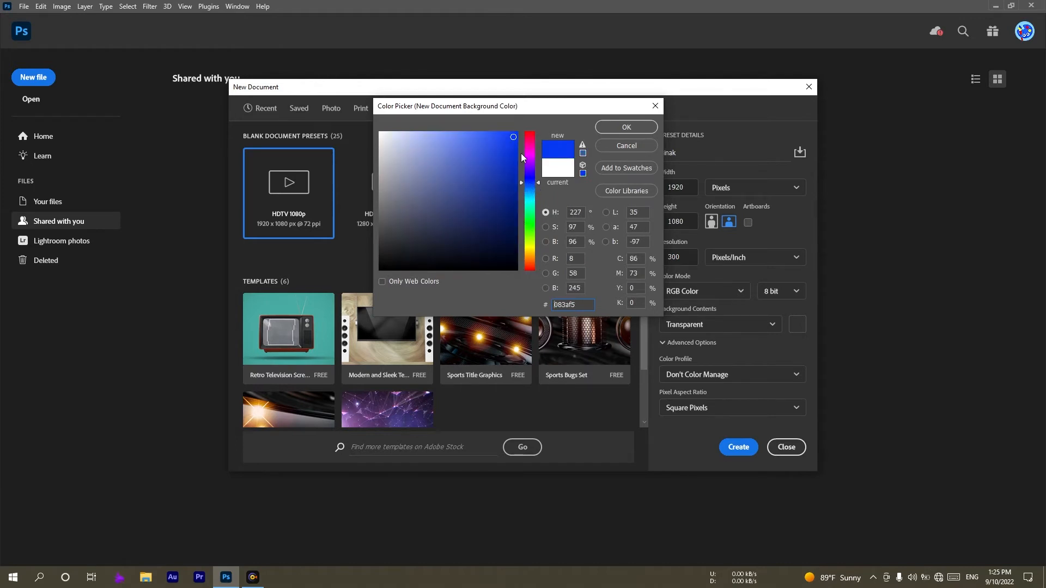
pyautogui.click(529, 230)
pyautogui.click(534, 201)
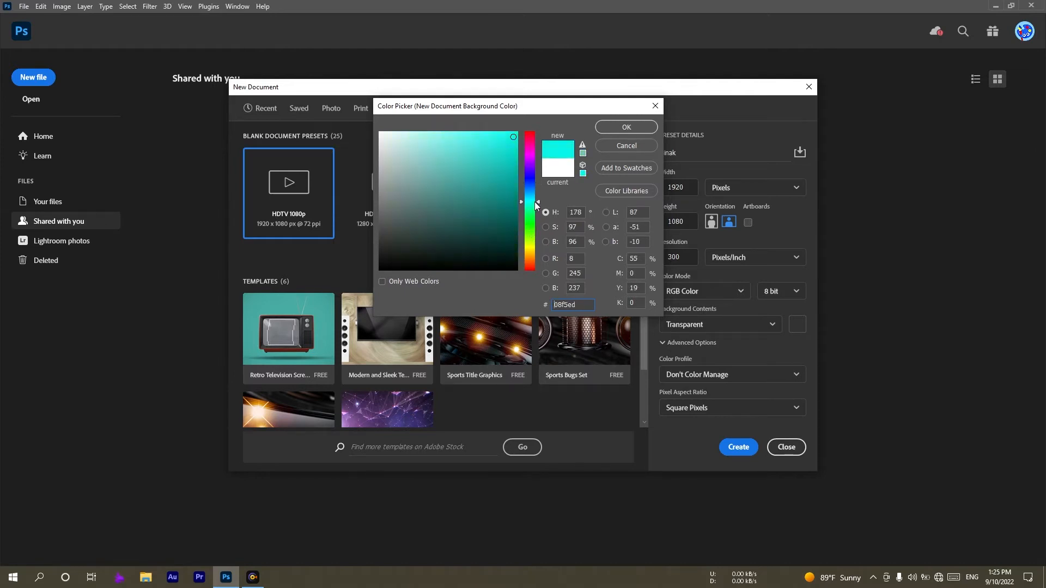
pyautogui.moveTo(535, 201); pyautogui.dragTo(538, 187)
pyautogui.moveTo(494, 137); pyautogui.dragTo(481, 136)
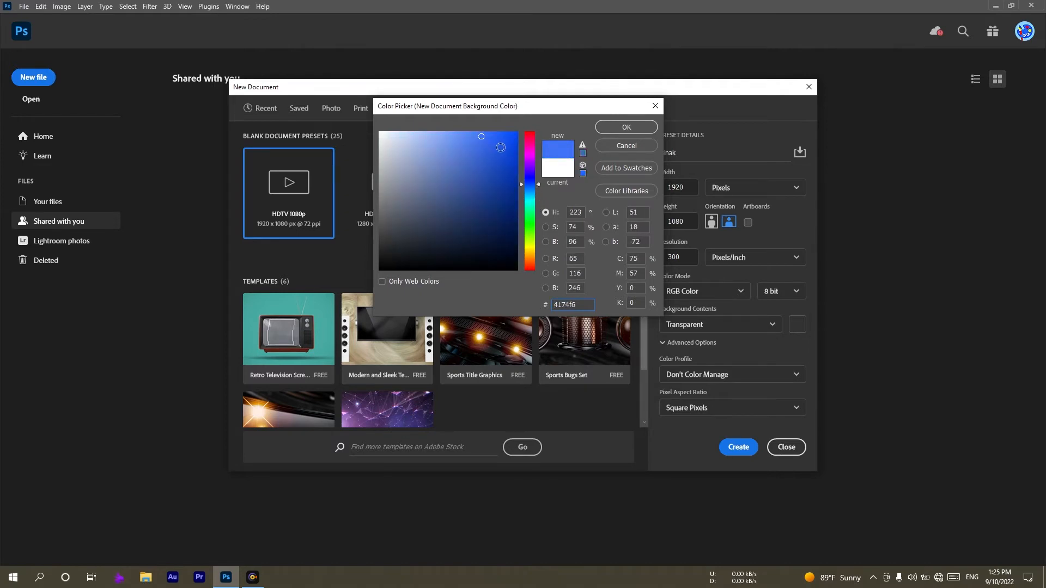
pyautogui.click(625, 128)
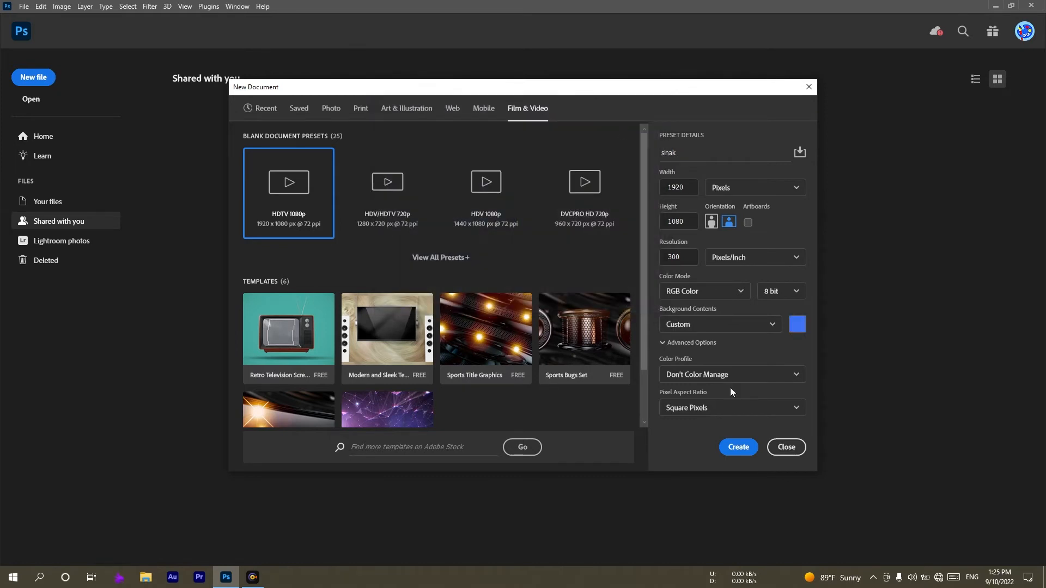
pyautogui.click(733, 448)
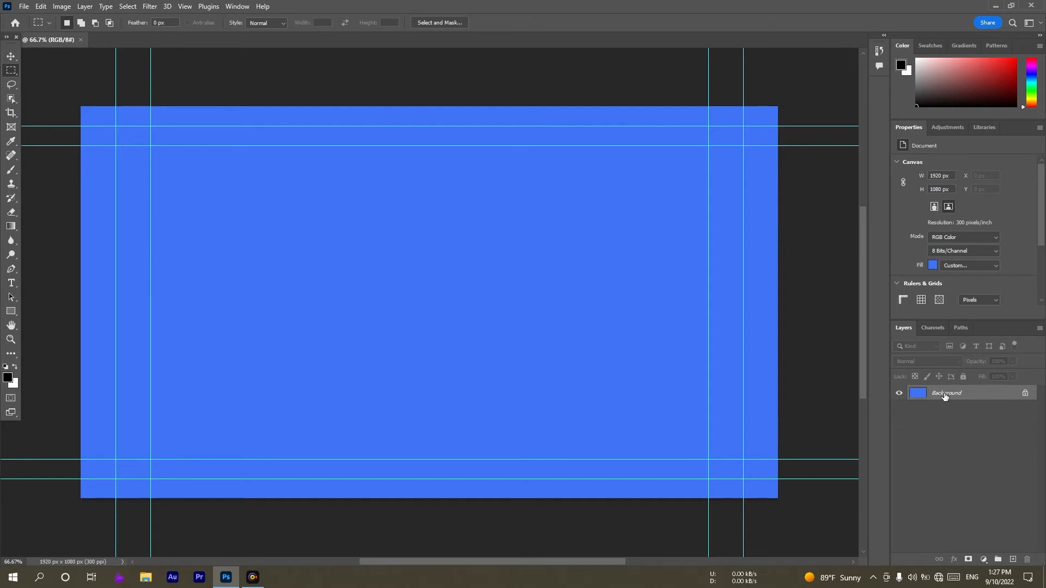
# Look over the Channels and Layers panels, the Move tool, the marquee tool variants, and the Select and Type commands.
pyautogui.click(925, 329)
pyautogui.click(903, 329)
pyautogui.click(11, 56)
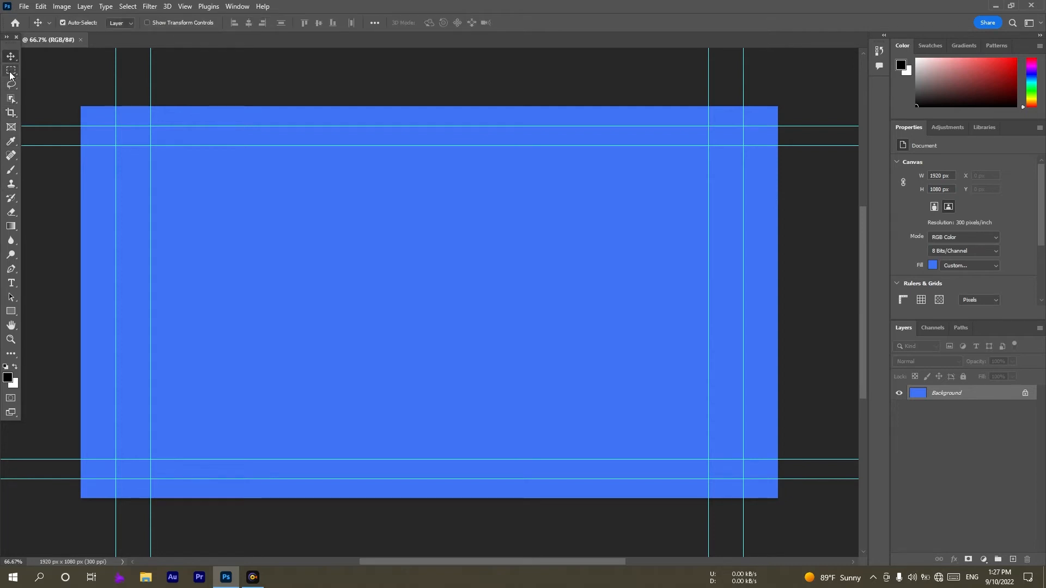
pyautogui.click(10, 71)
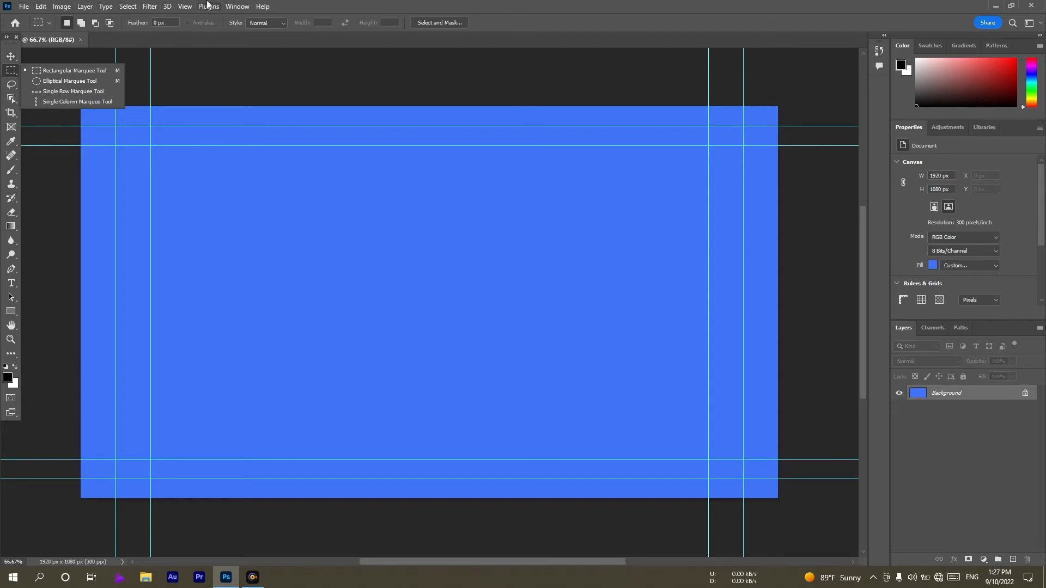
pyautogui.click(184, 6)
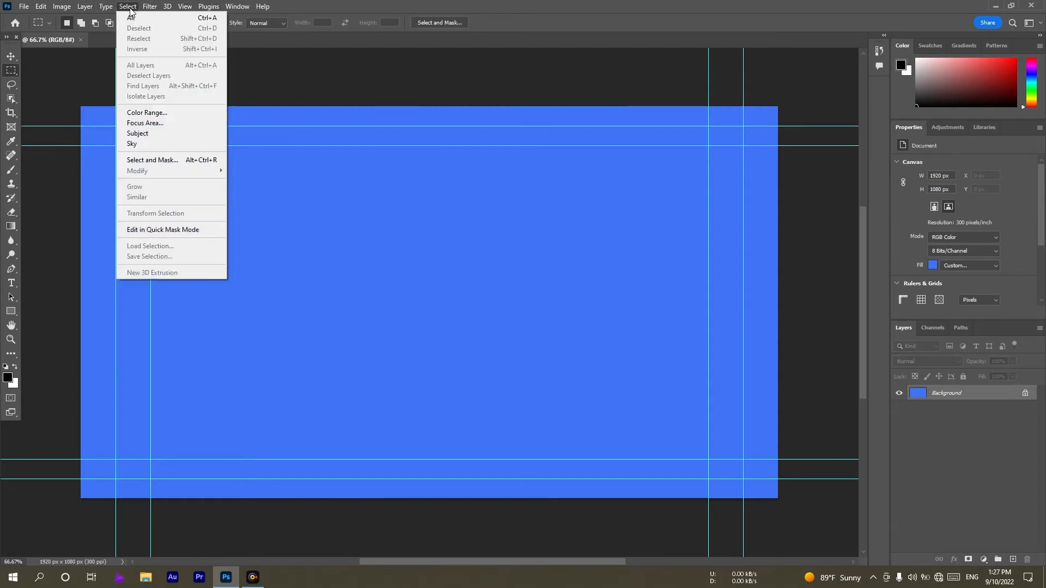
pyautogui.moveTo(89, 13)
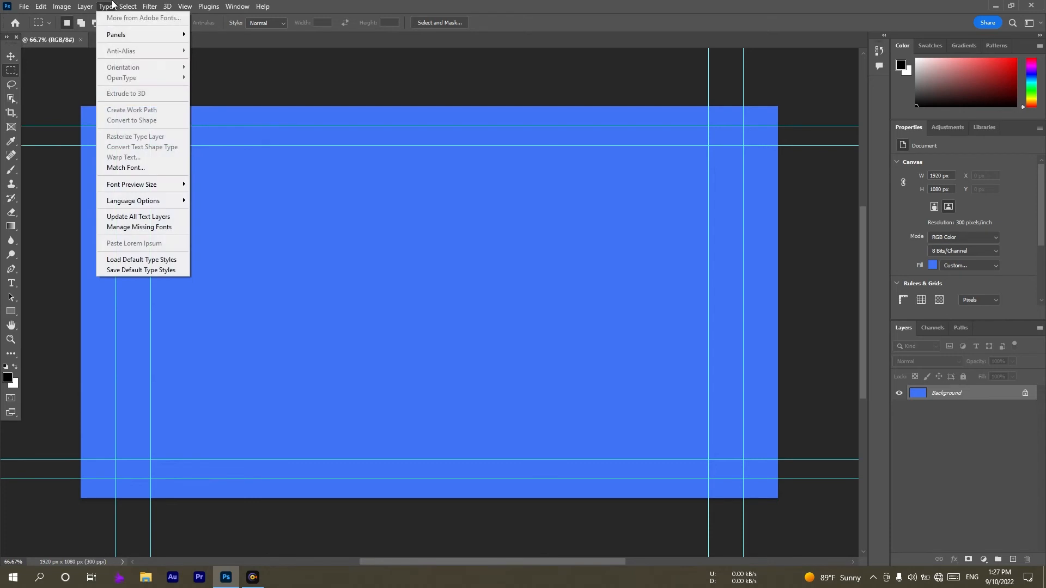
pyautogui.click(401, 6)
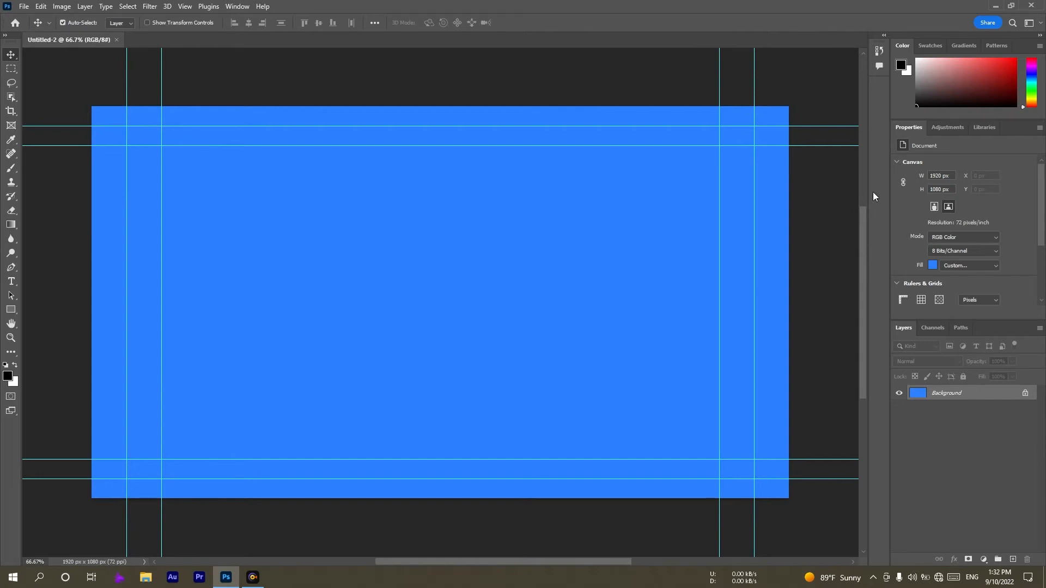
# Switch from the Essentials workspace to the 3D workspace and dismiss the notice about discontinued 3D features.
pyautogui.click(1042, 23)
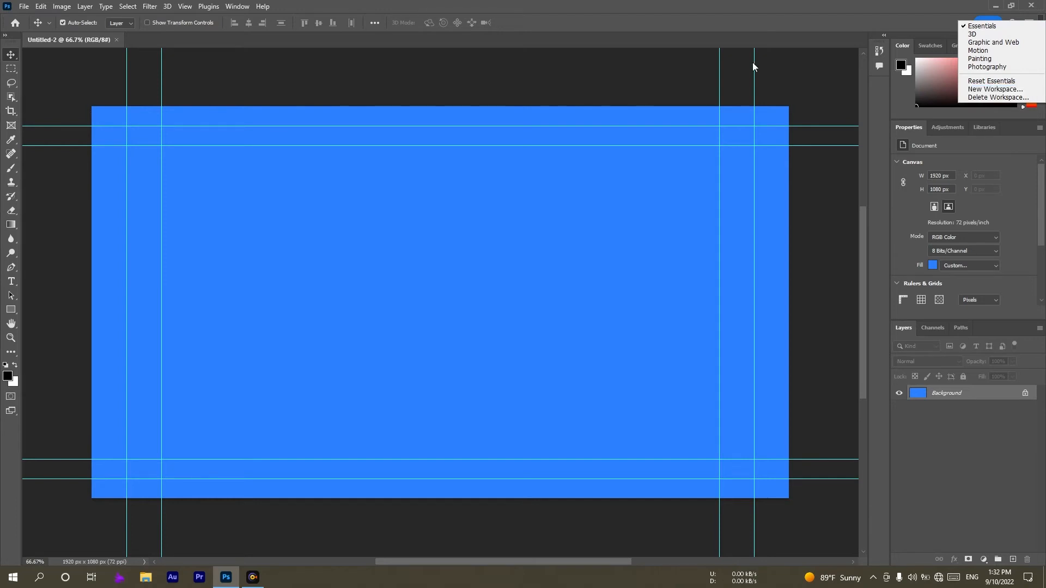
pyautogui.click(243, 10)
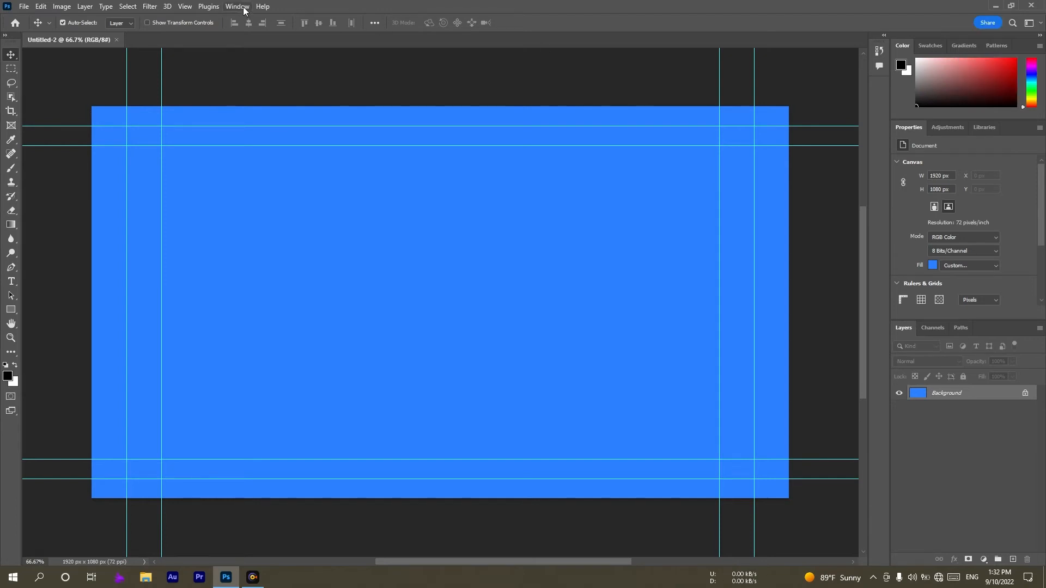
pyautogui.click(243, 10)
pyautogui.moveTo(249, 30)
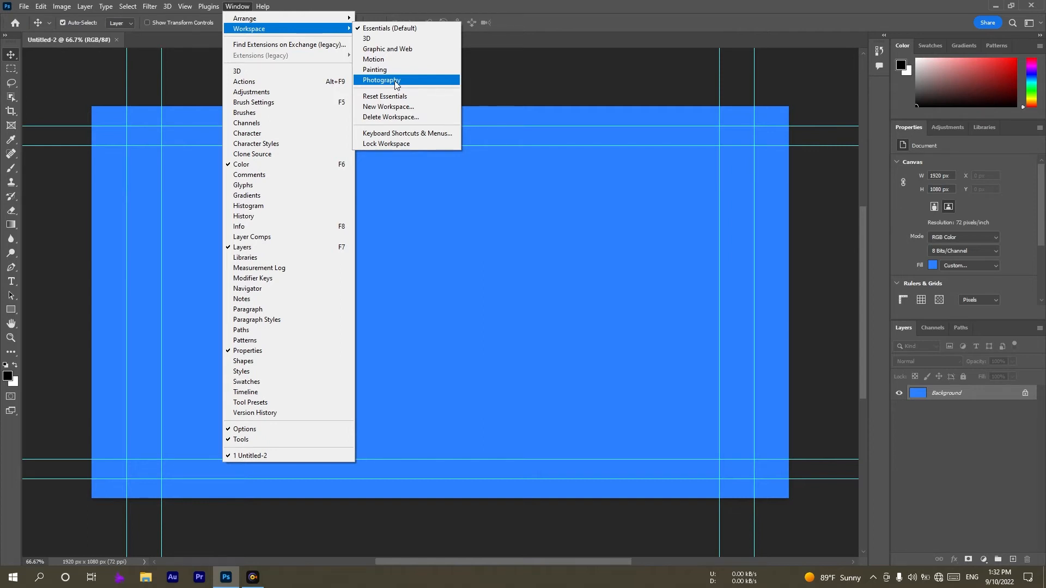
pyautogui.click(388, 39)
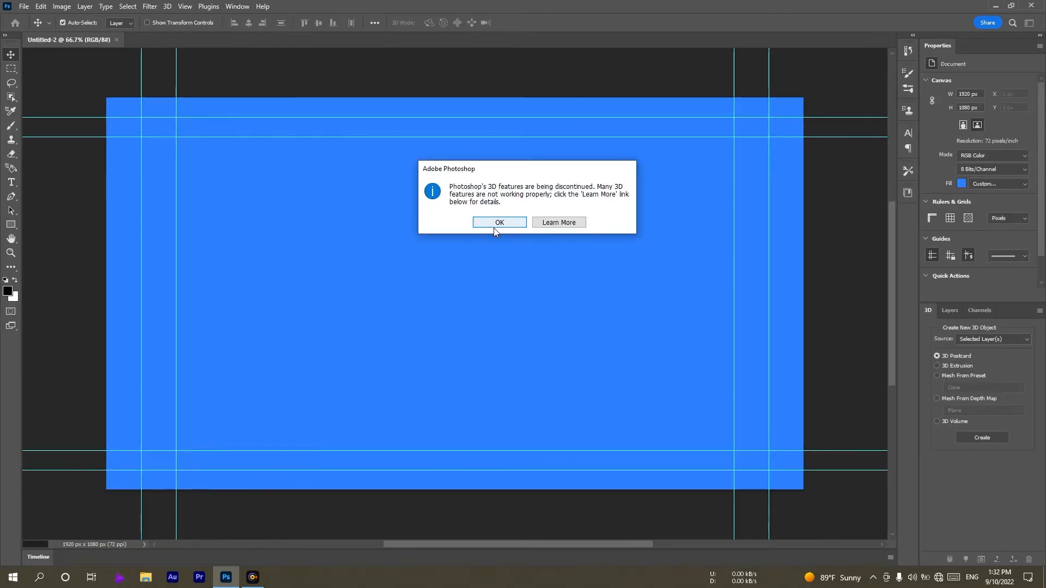
pyautogui.click(496, 227)
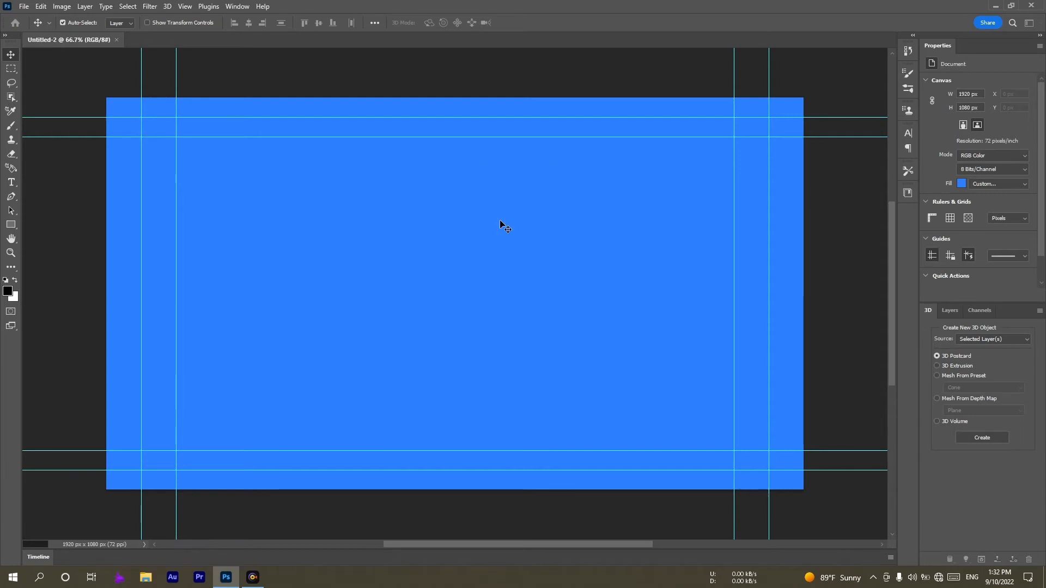
# Look through the 3D workspace's collapsed panels, including History, Clone Source, Character, Paragraph and Tool Presets.
pyautogui.click(240, 6)
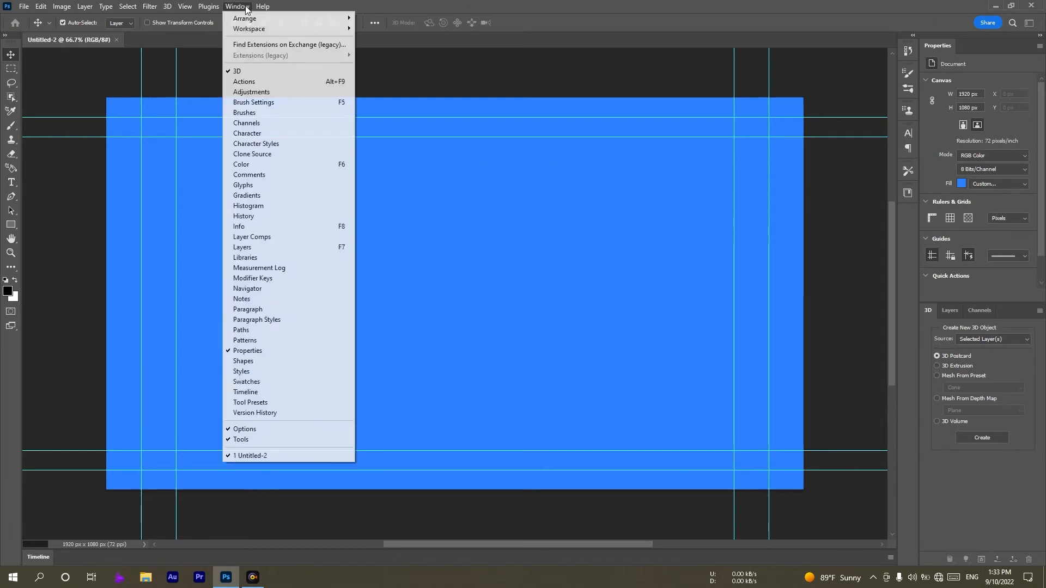
pyautogui.moveTo(284, 30)
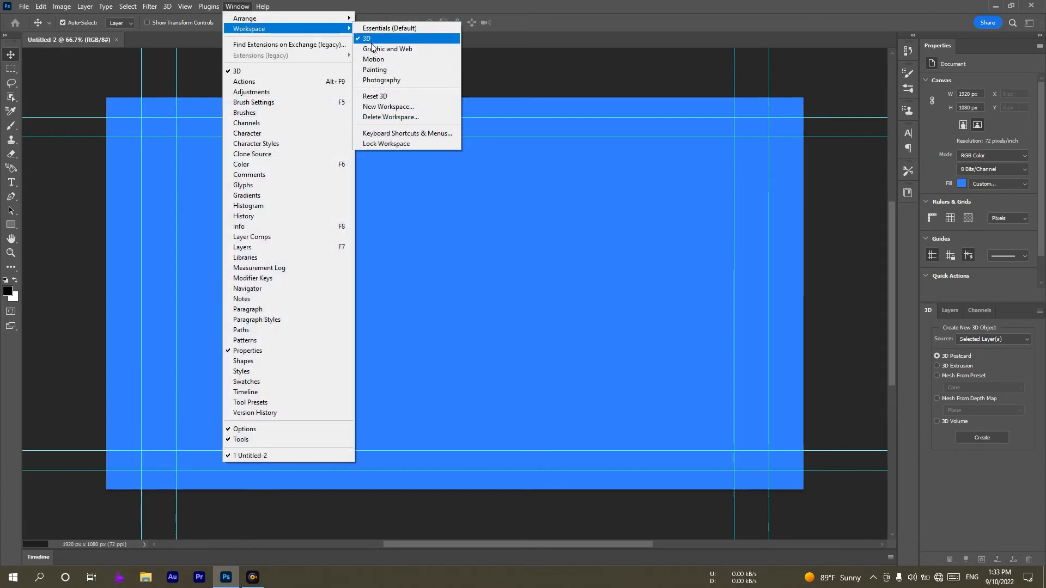
pyautogui.click(915, 259)
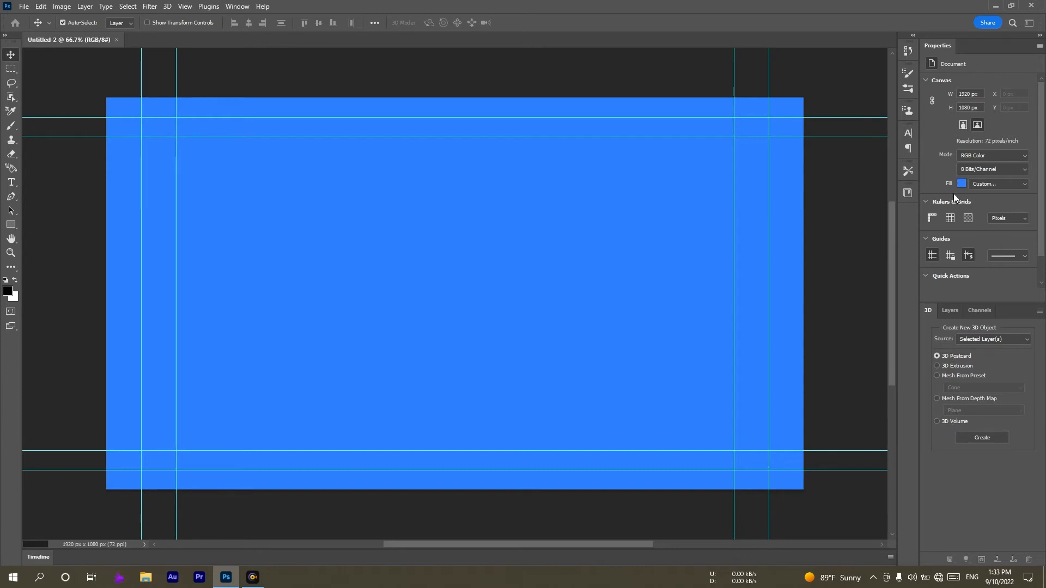
pyautogui.click(908, 52)
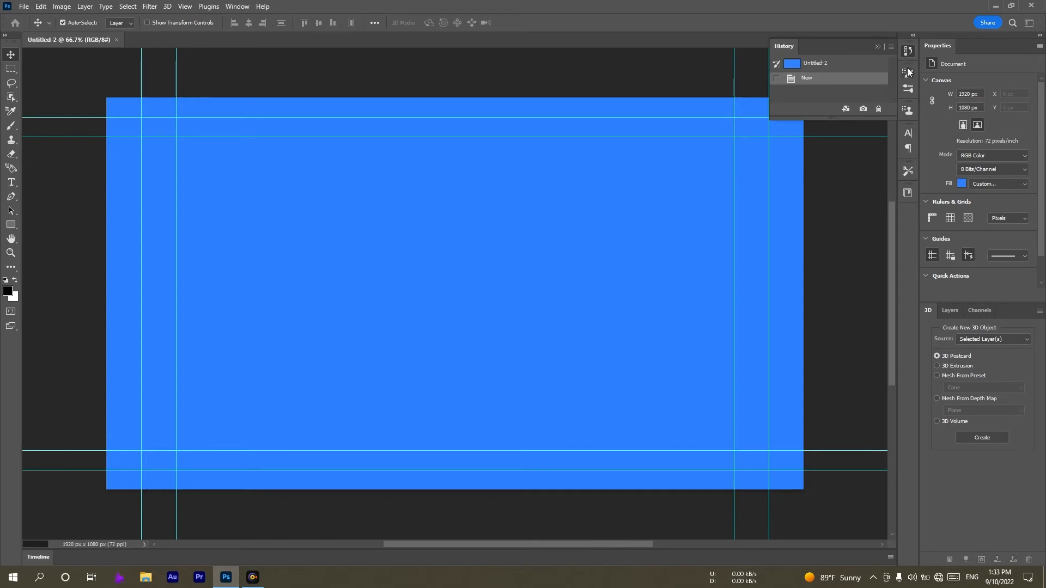
pyautogui.click(908, 73)
pyautogui.click(908, 90)
pyautogui.click(909, 111)
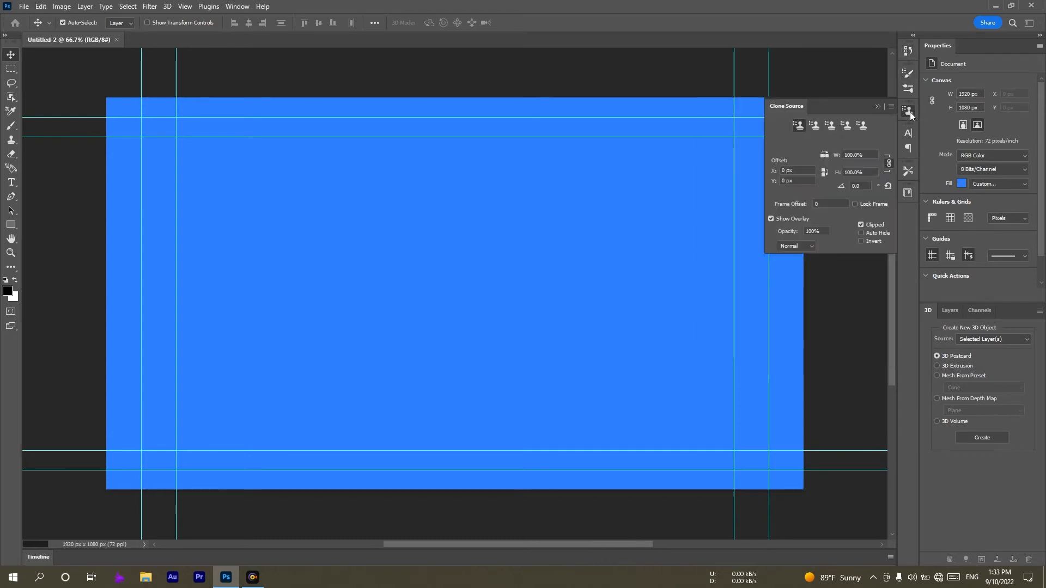
pyautogui.click(908, 133)
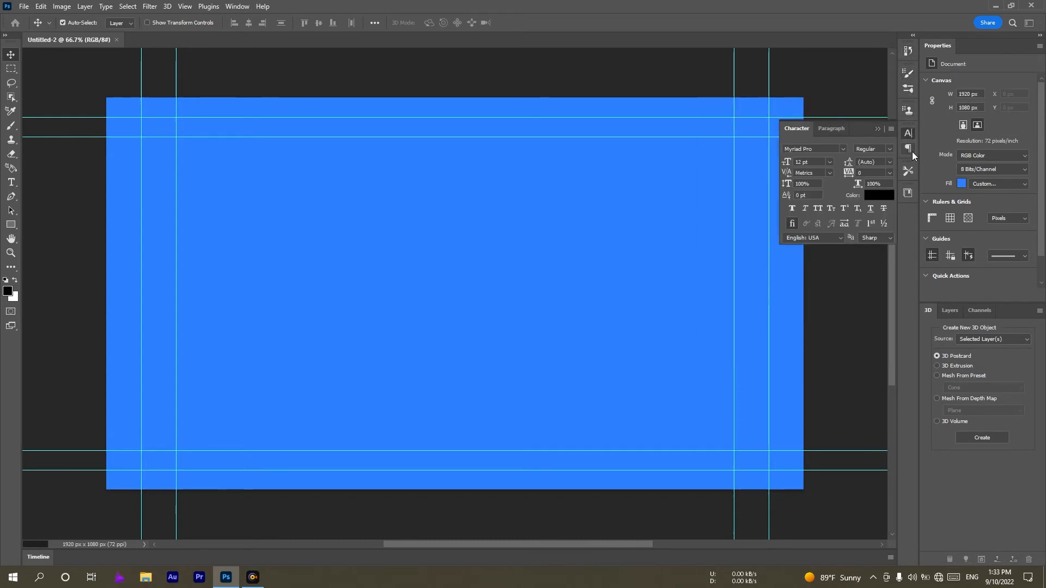
pyautogui.click(912, 152)
pyautogui.click(910, 173)
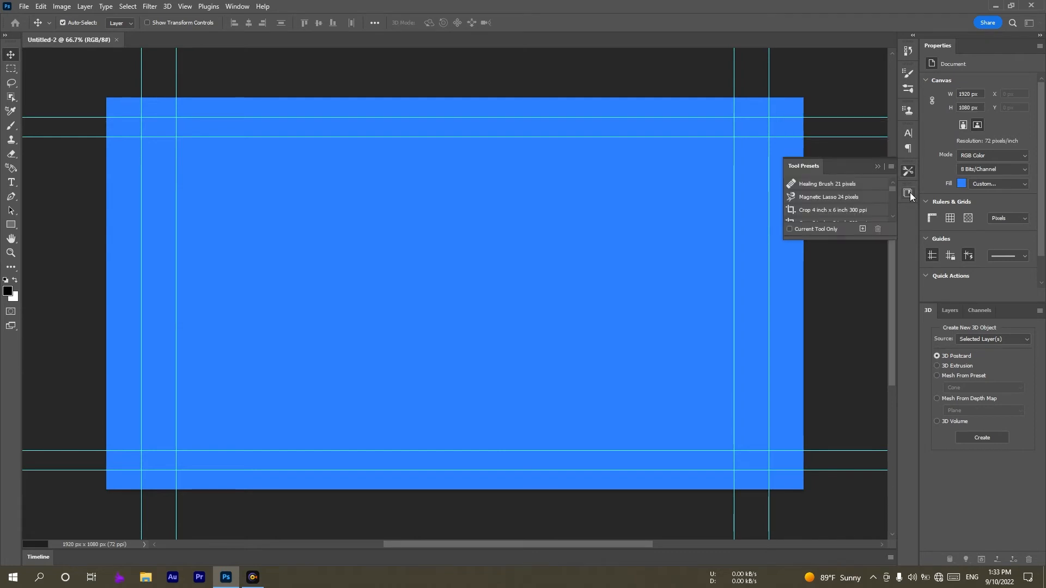
# Try the Graphic and Web workspace, and switch to the Motion workspace.
pyautogui.click(237, 6)
pyautogui.moveTo(289, 28)
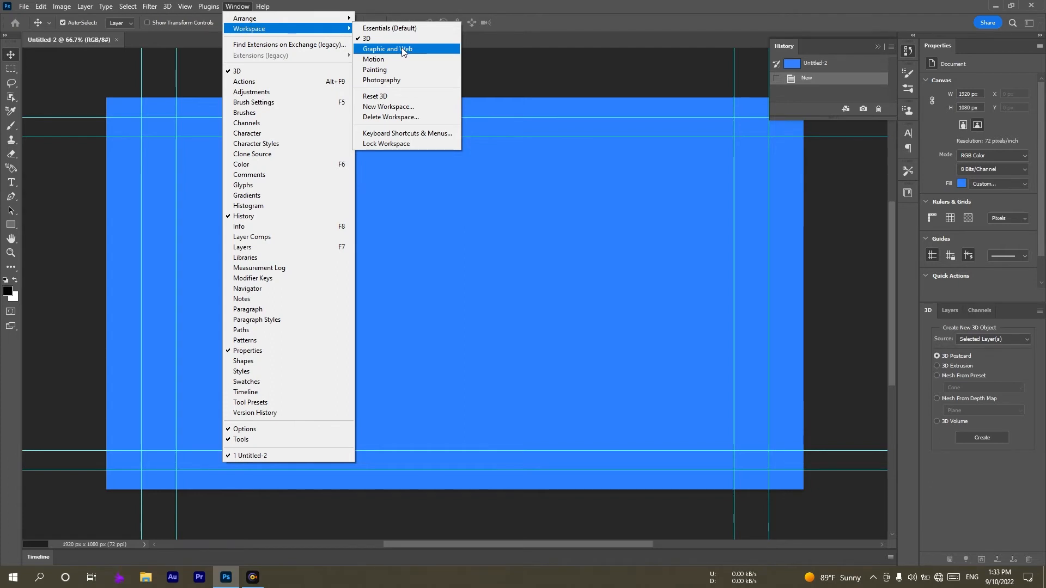
pyautogui.click(403, 50)
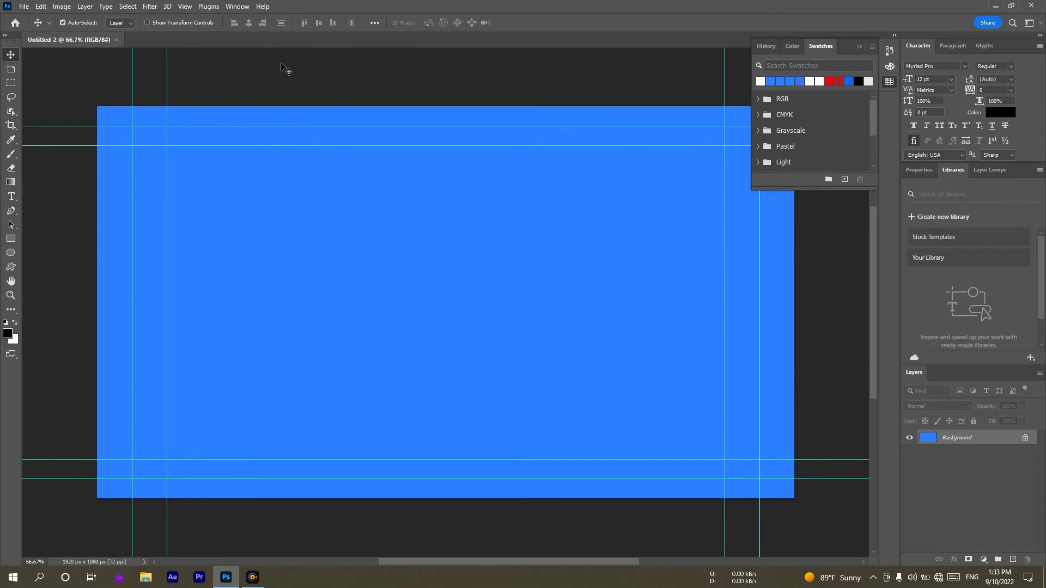
pyautogui.click(237, 6)
pyautogui.moveTo(238, 34)
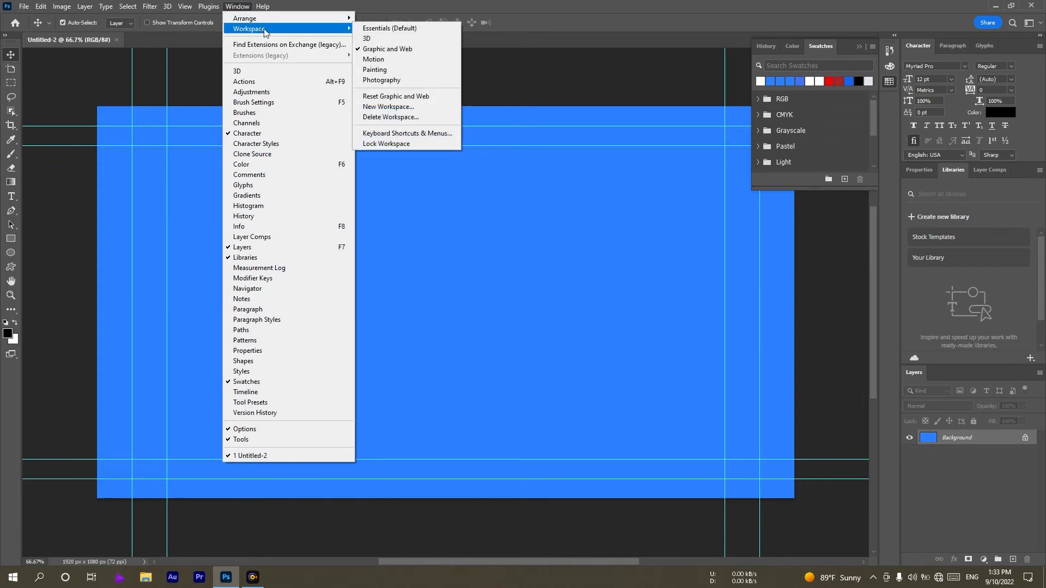
pyautogui.click(394, 61)
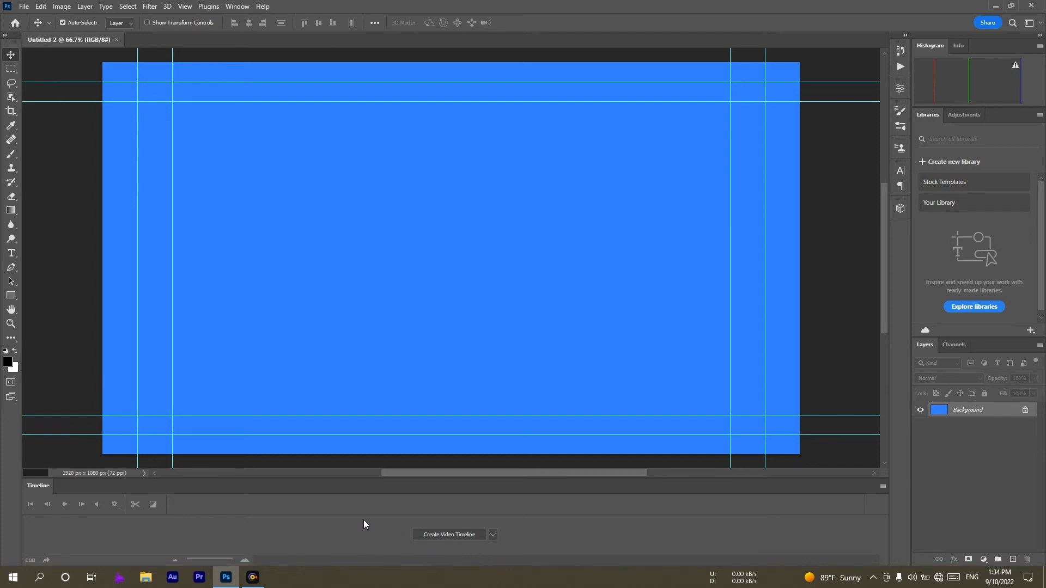
# Switch to the Painting workspace to view its layout.
pyautogui.click(244, 9)
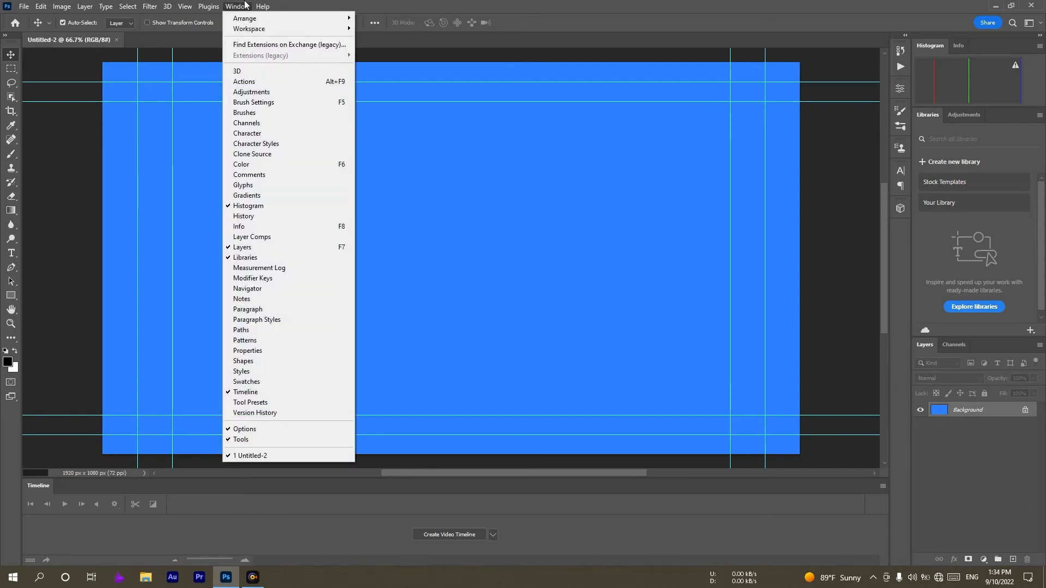
pyautogui.moveTo(245, 30)
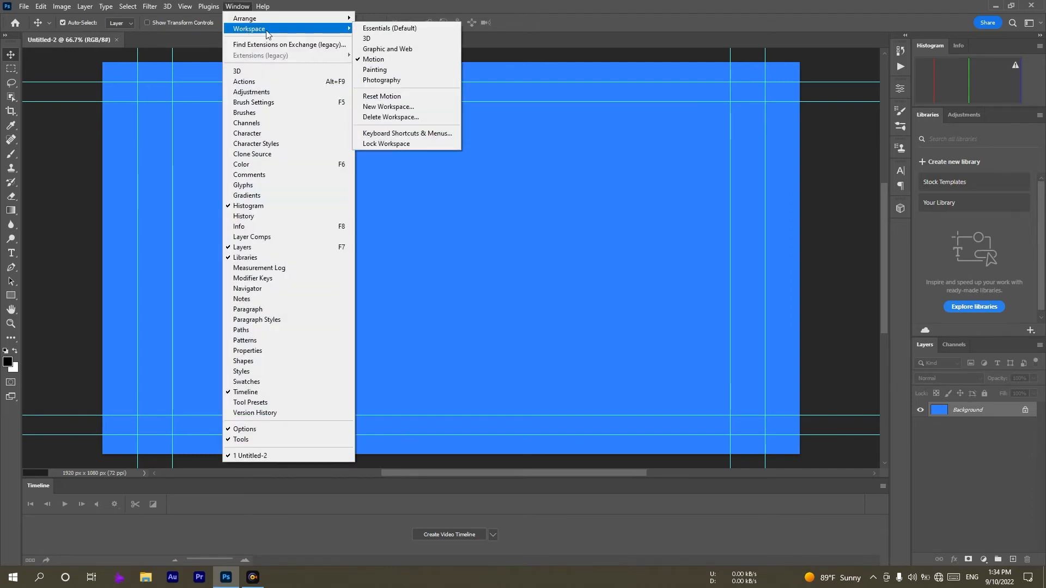
pyautogui.click(406, 69)
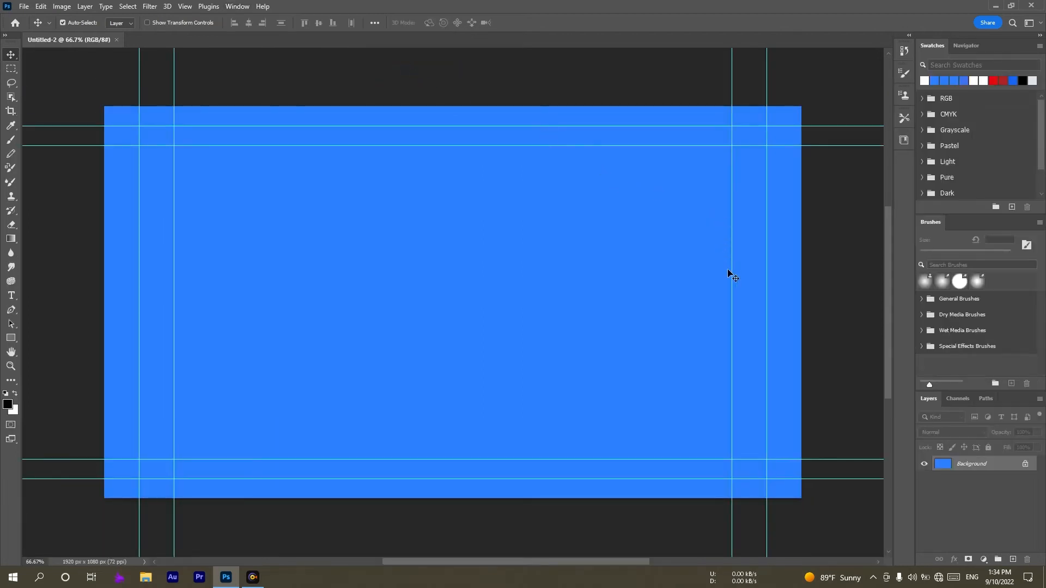
pyautogui.scroll(-1, 724, 327)
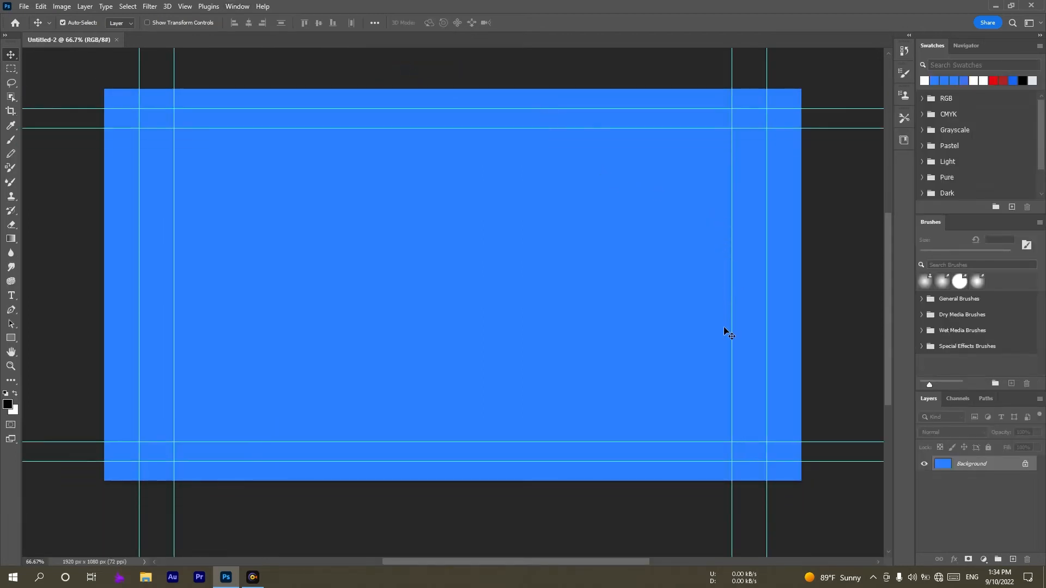
pyautogui.scroll(1, 719, 320)
# Try the Photography workspace, and return to the Essentials workspace.
pyautogui.click(237, 6)
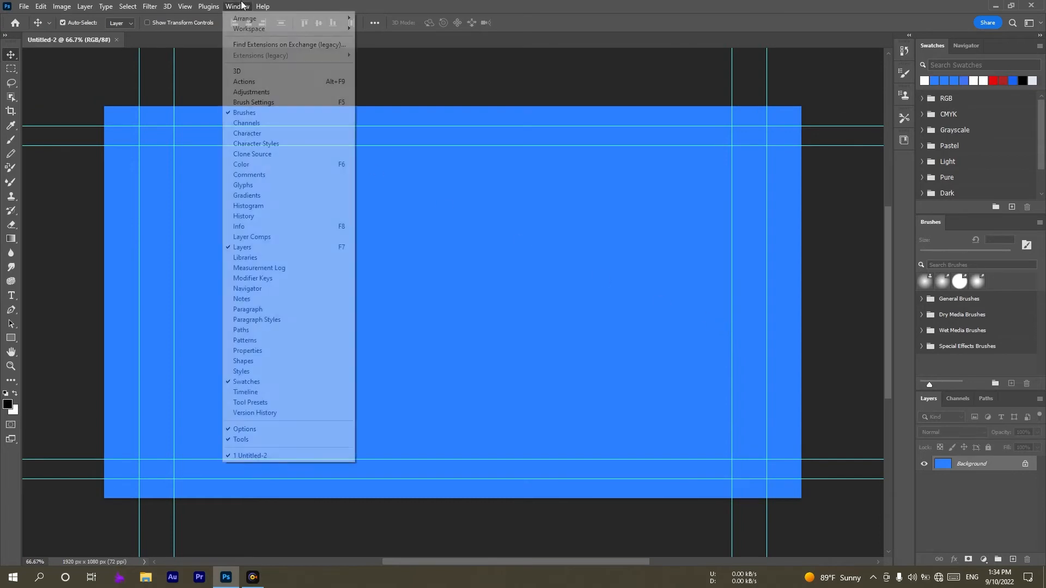
pyautogui.moveTo(272, 28)
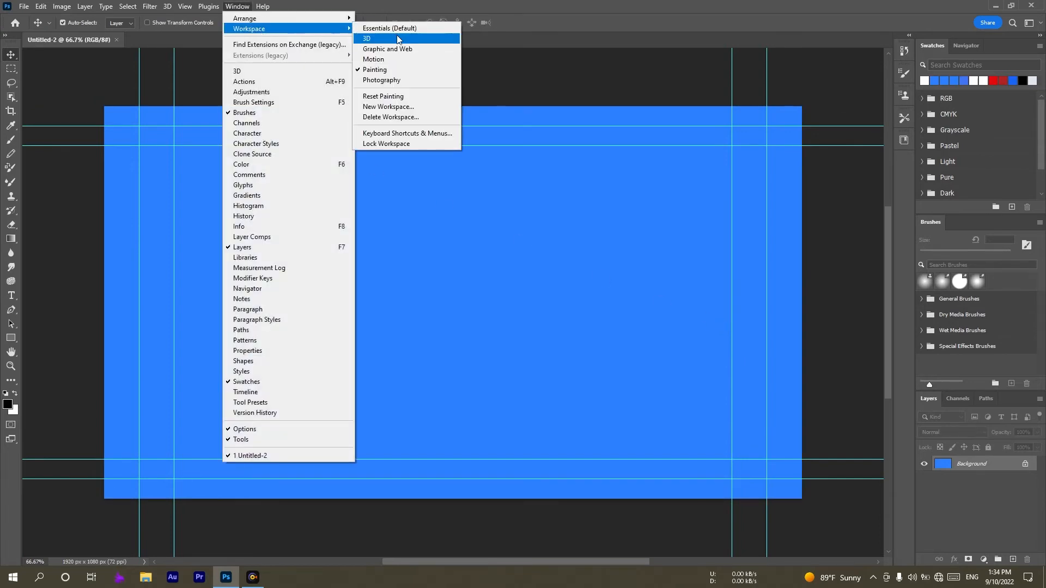
pyautogui.click(401, 80)
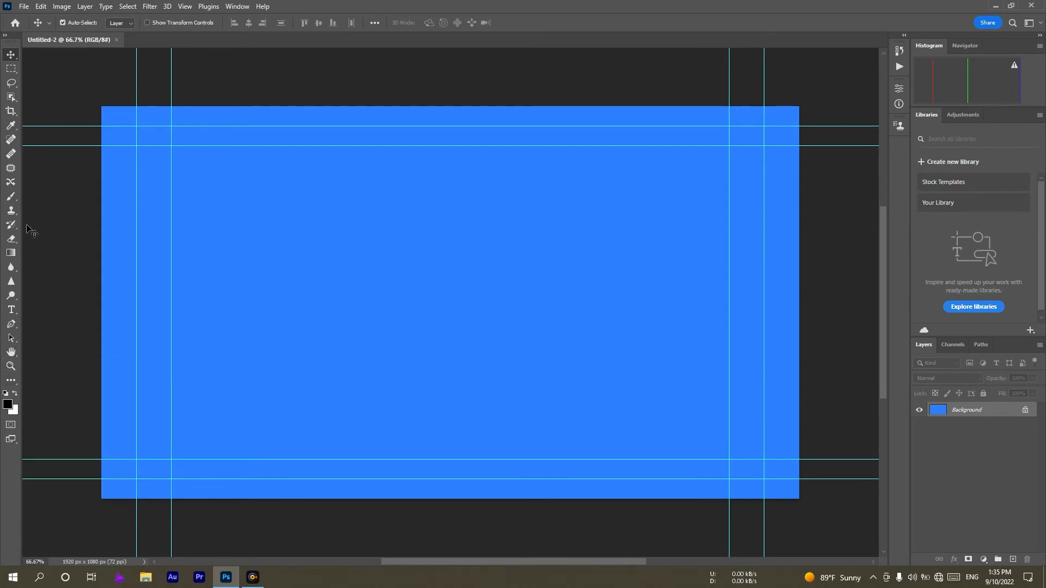
pyautogui.click(1039, 23)
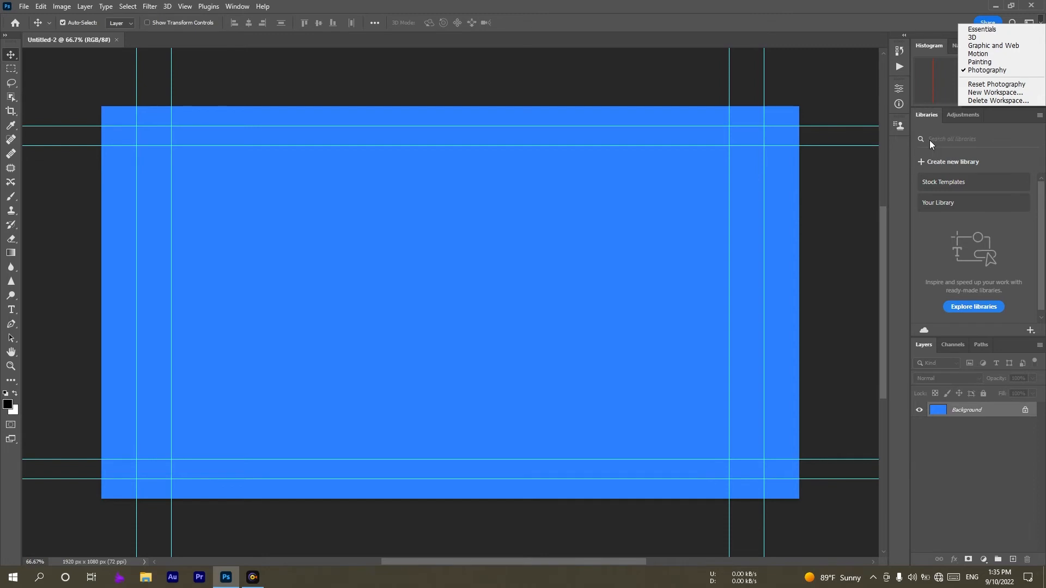
pyautogui.click(984, 30)
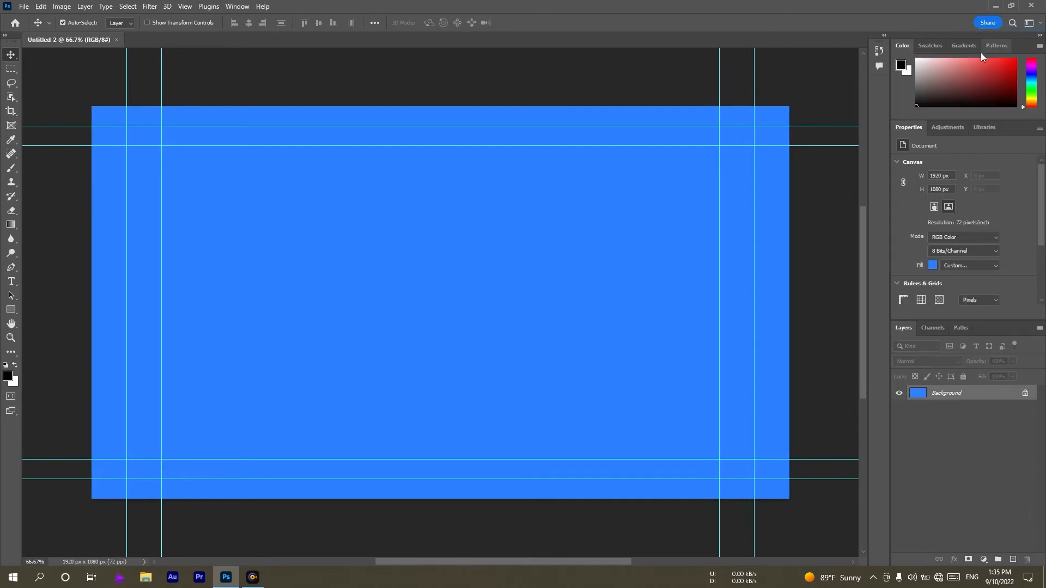
# Close the Adjustments, Libraries and Swatches panels in the Essentials workspace.
pyautogui.rightClick(953, 126)
pyautogui.click(956, 133)
pyautogui.click(941, 128)
pyautogui.rightClick(941, 127)
pyautogui.click(945, 133)
pyautogui.rightClick(928, 46)
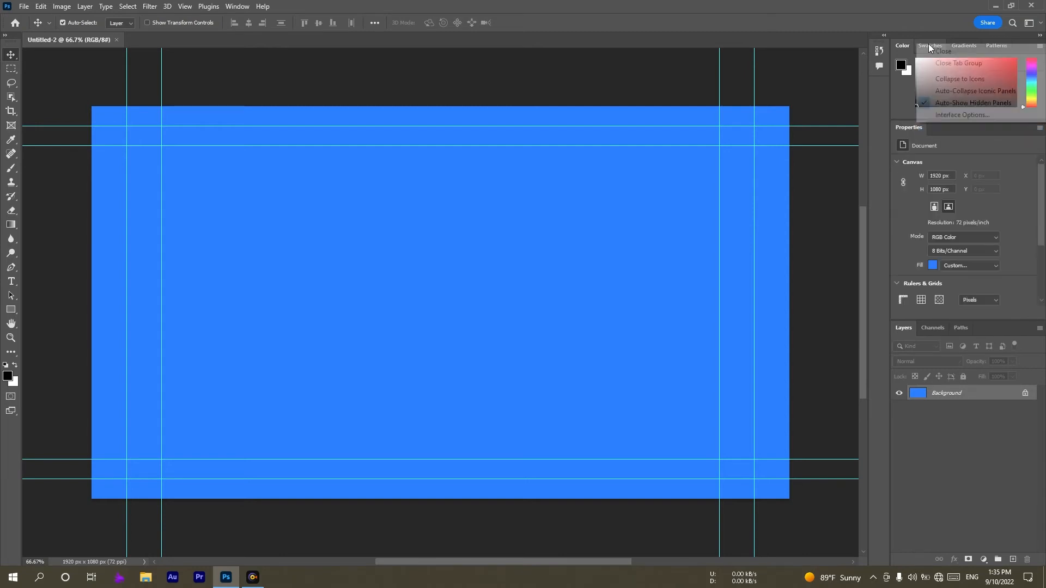
pyautogui.click(952, 51)
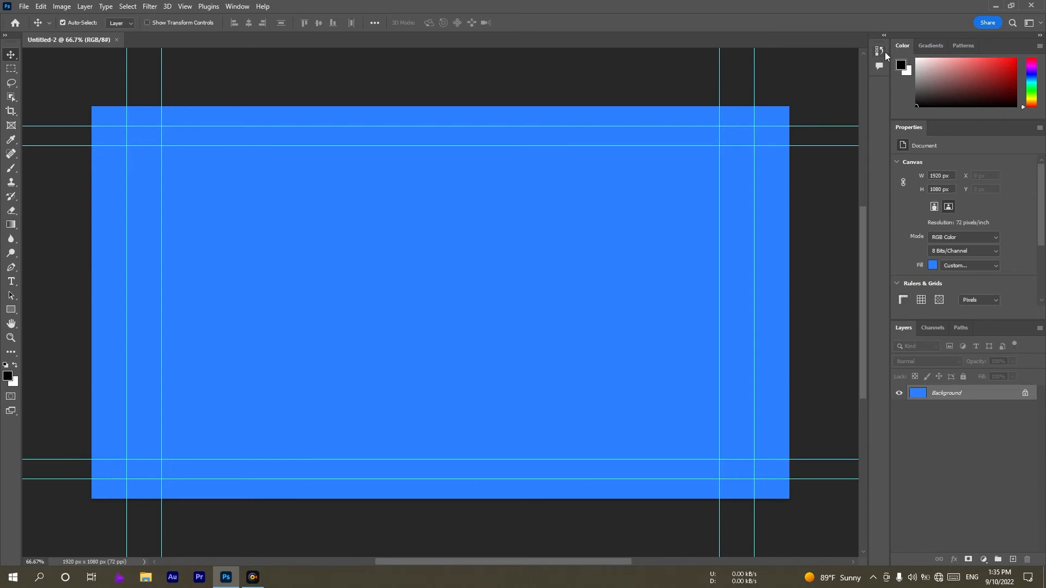
# Undock the Color and Patterns panels and place them as floating panels over the canvas, with Patterns below Color.
pyautogui.moveTo(900, 46); pyautogui.dragTo(756, 57)
pyautogui.moveTo(941, 46); pyautogui.dragTo(704, 199)
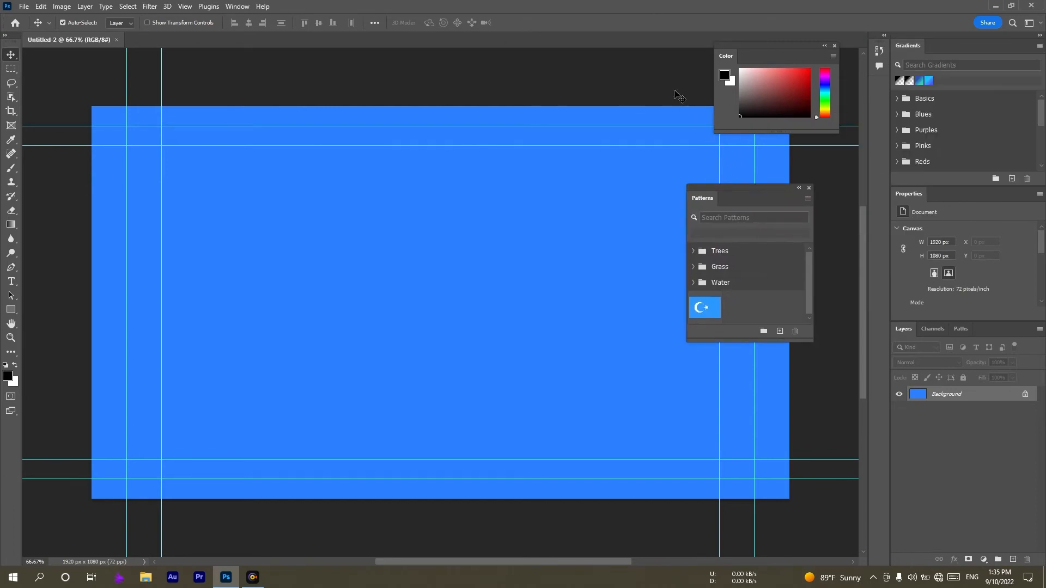
pyautogui.moveTo(747, 187); pyautogui.dragTo(784, 176)
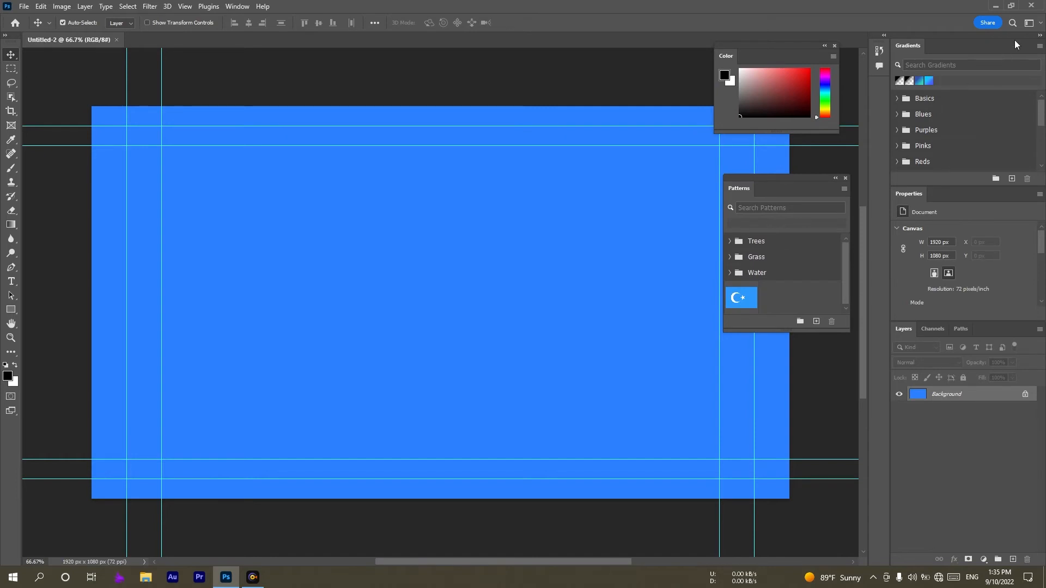
# Reset the Essentials workspace to its default panel layout.
pyautogui.click(1040, 23)
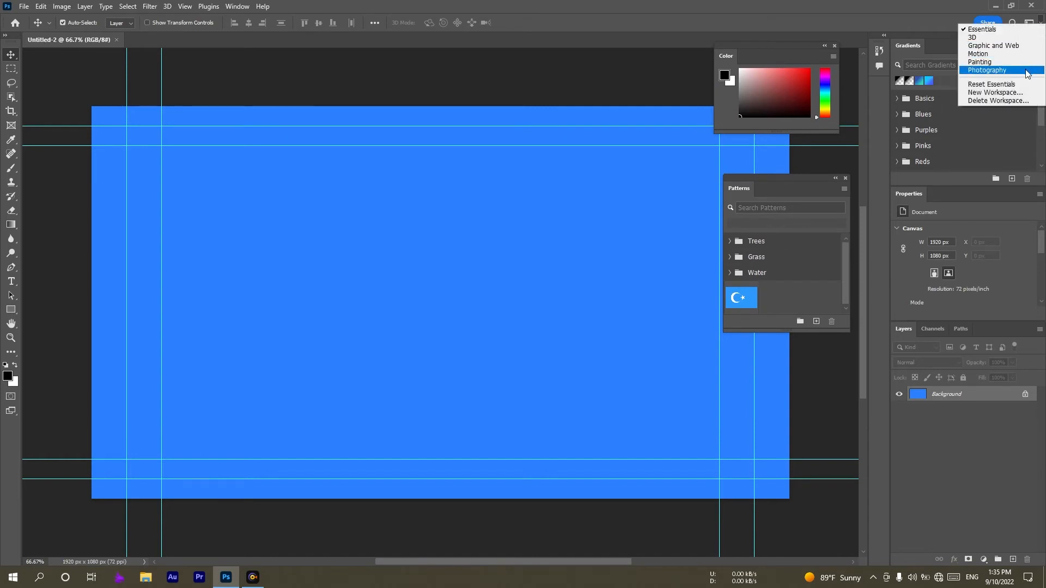
pyautogui.click(246, 8)
pyautogui.click(247, 7)
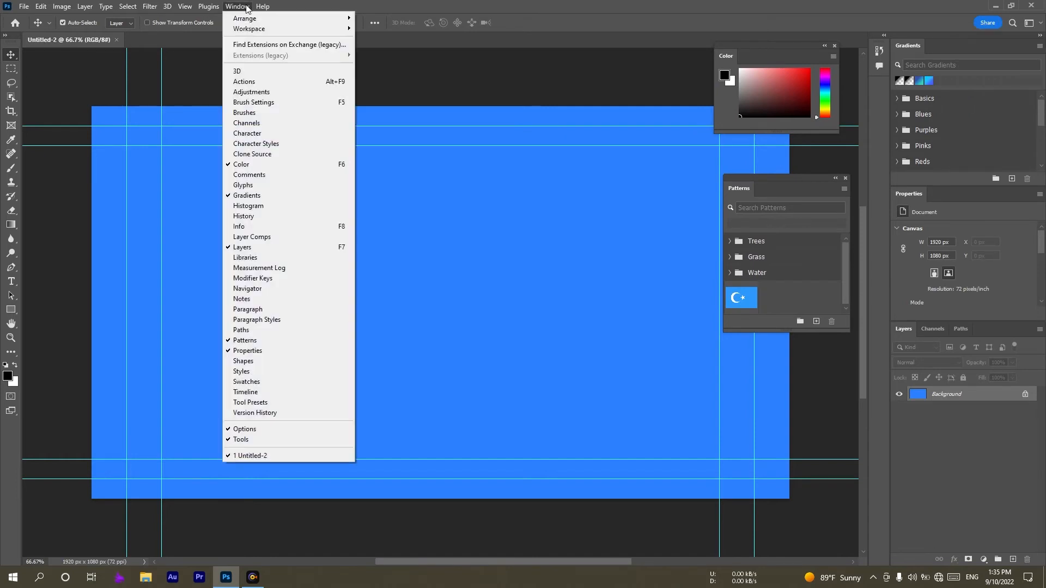
pyautogui.moveTo(252, 31)
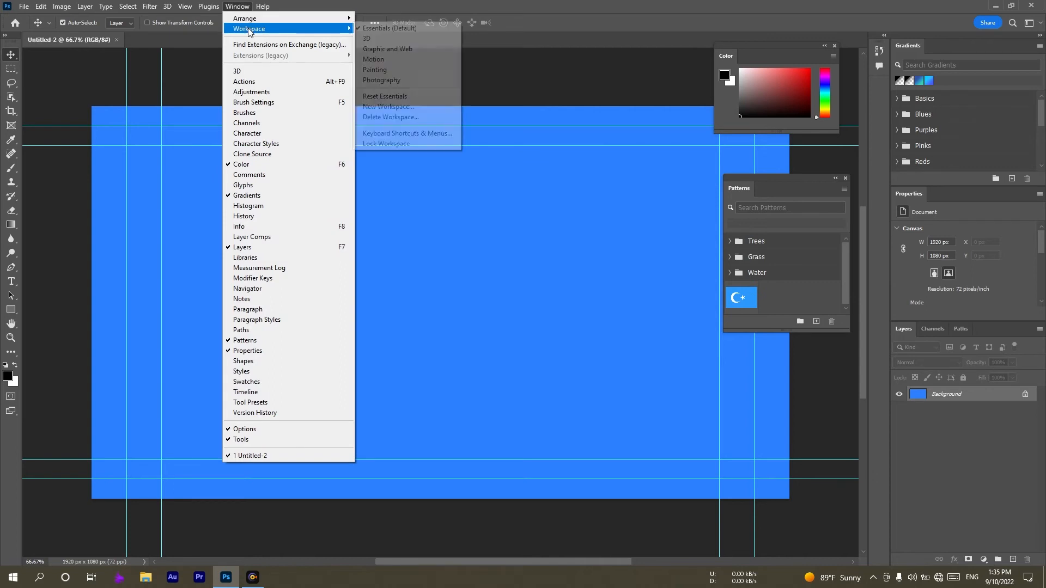
pyautogui.click(413, 97)
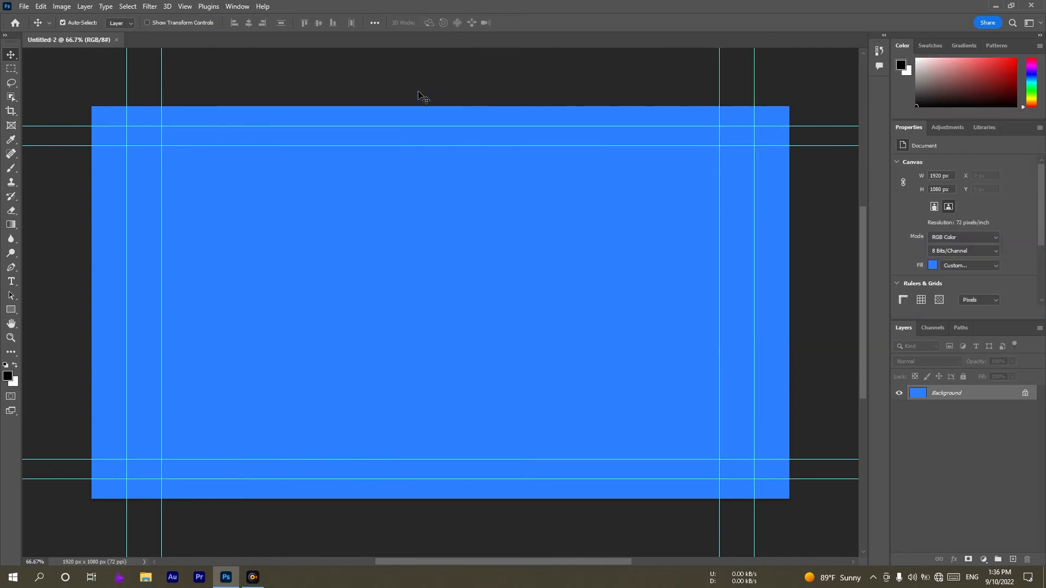
# Look through the Swatches, Gradients and Patterns panels, and return to the Color panel.
pyautogui.click(928, 51)
pyautogui.click(965, 47)
pyautogui.click(999, 47)
pyautogui.click(910, 45)
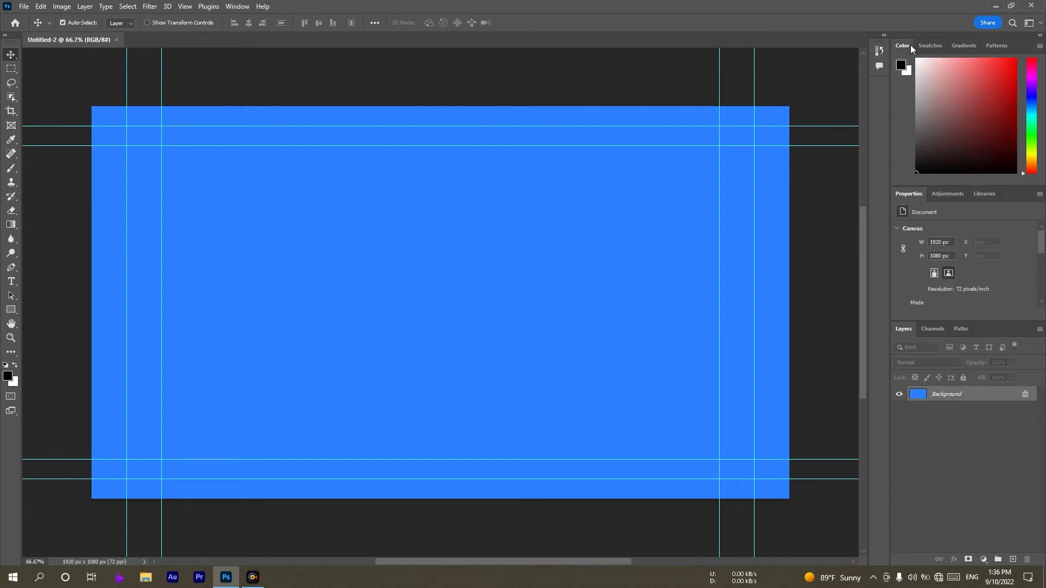
# Try the Graphic and Web workspace with its History panel, and return to the Essentials workspace.
pyautogui.click(1040, 24)
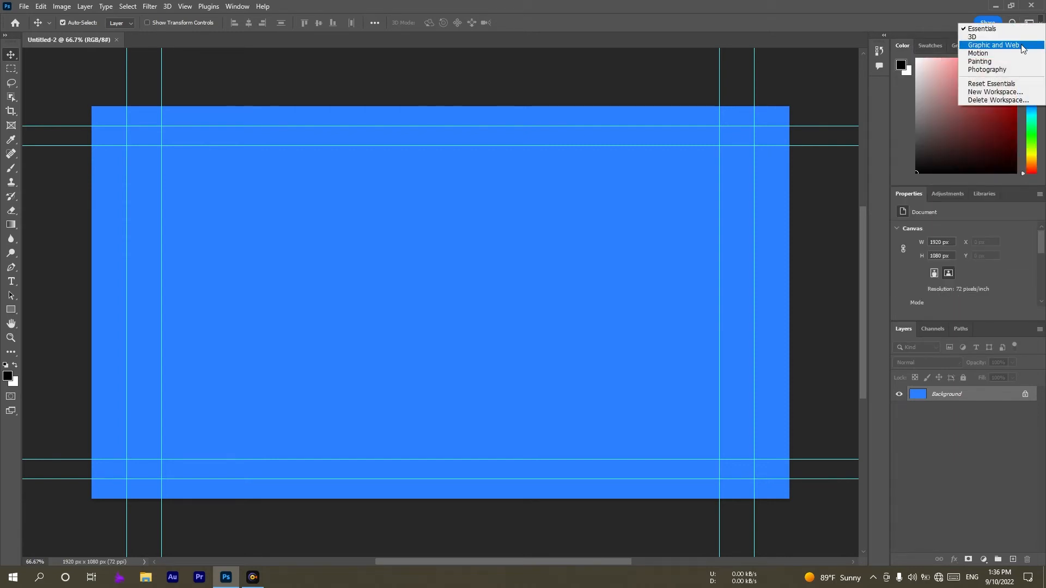
pyautogui.click(997, 46)
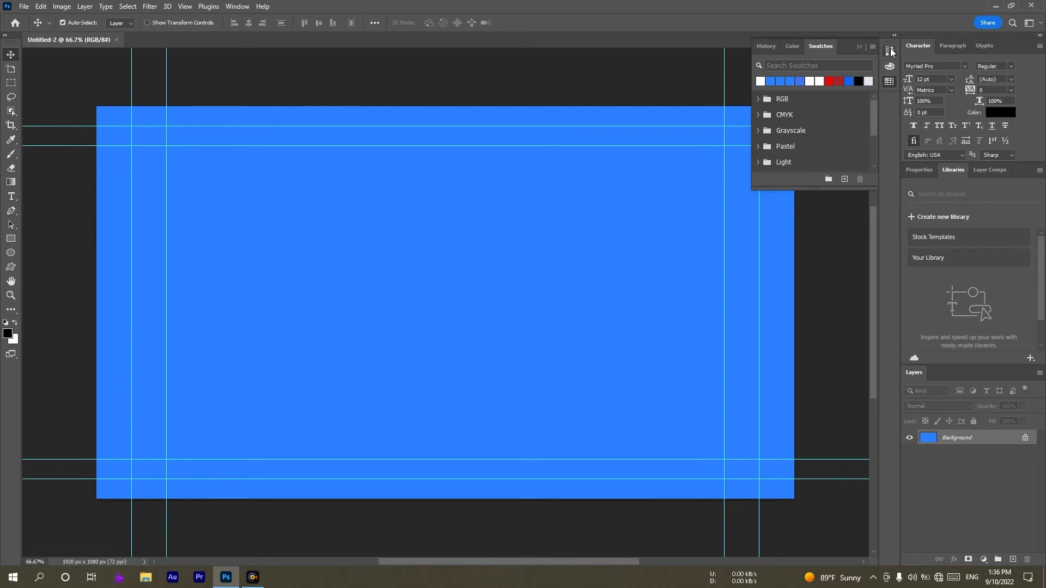
pyautogui.click(890, 50)
pyautogui.click(1030, 23)
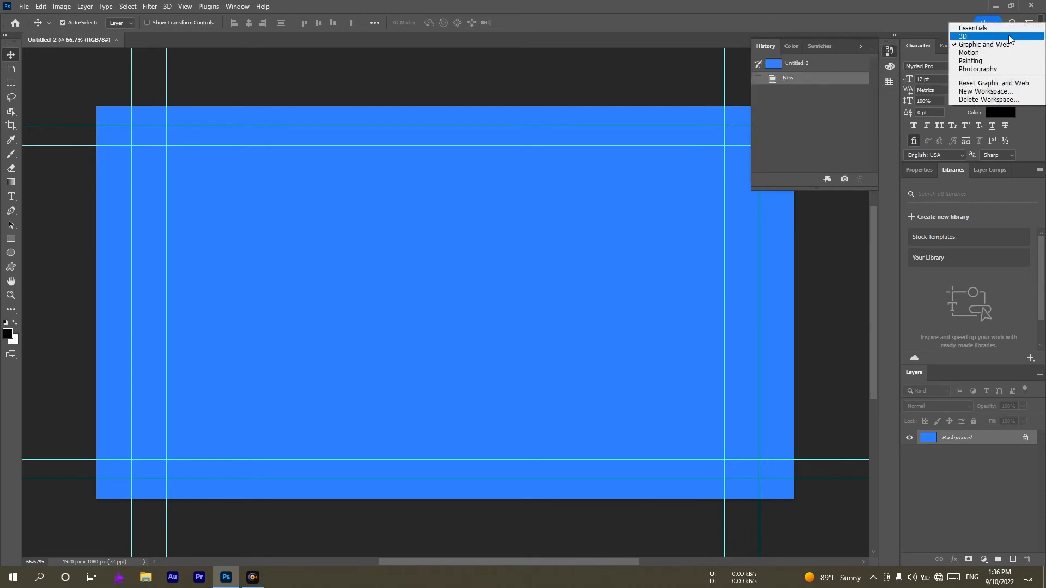
pyautogui.click(972, 28)
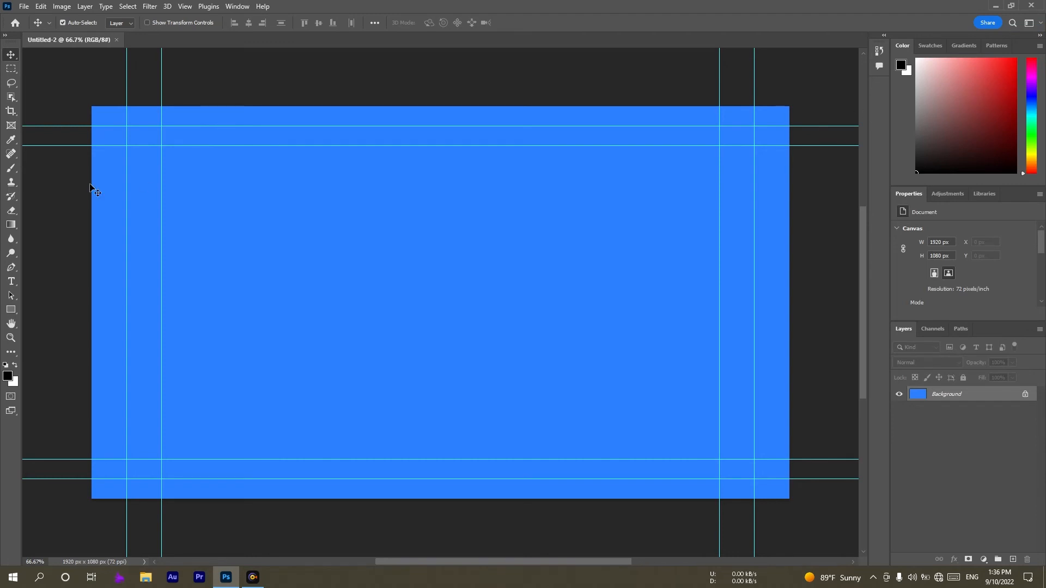
# View the Edit Toolbar option and the shape tools grouped with the Rectangle Tool.
pyautogui.click(8, 352)
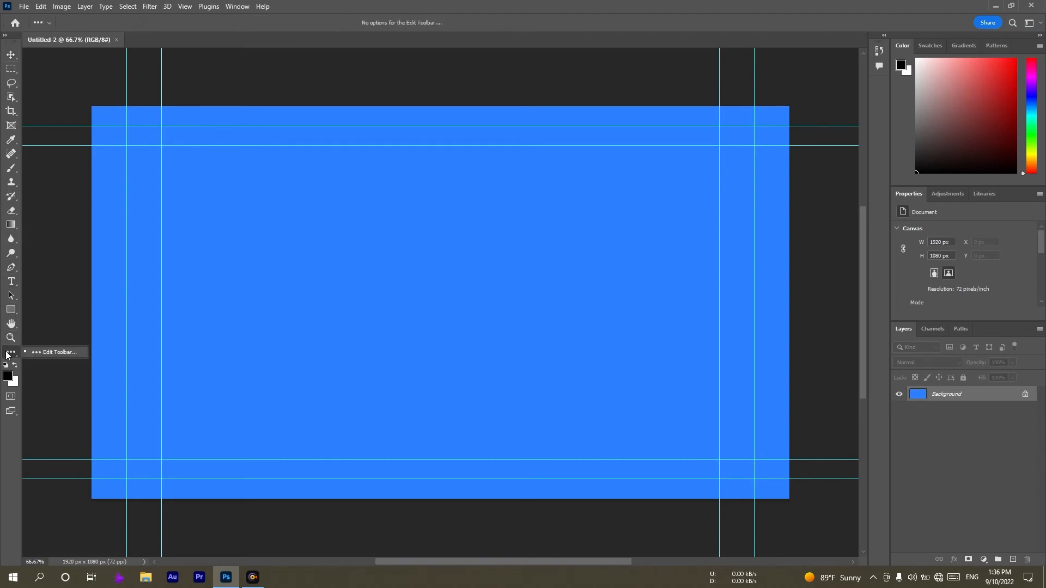
pyautogui.click(11, 313)
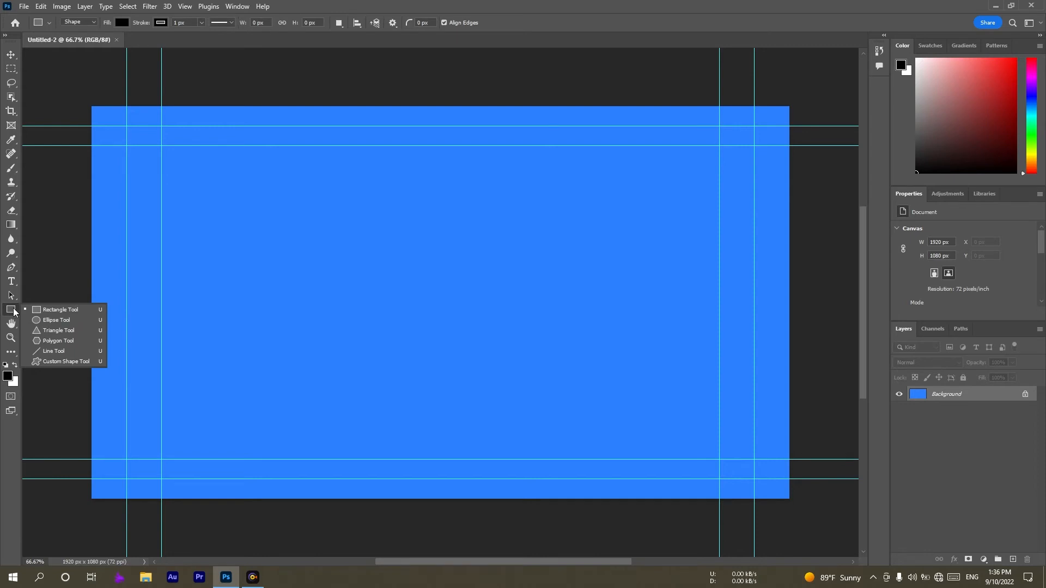
pyautogui.click(844, 475)
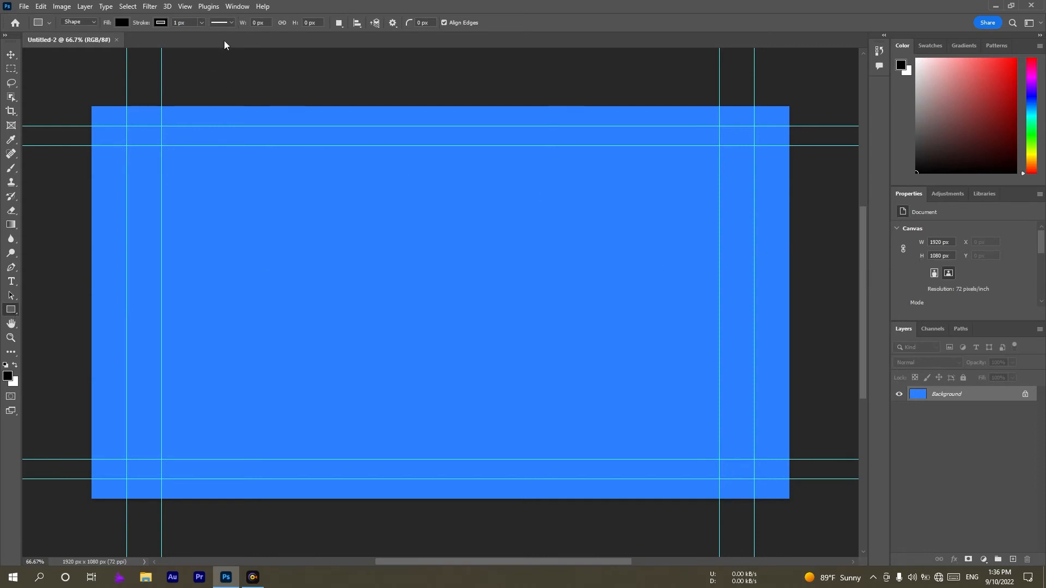
# Add the Styles and Info panels to the workspace.
pyautogui.click(238, 7)
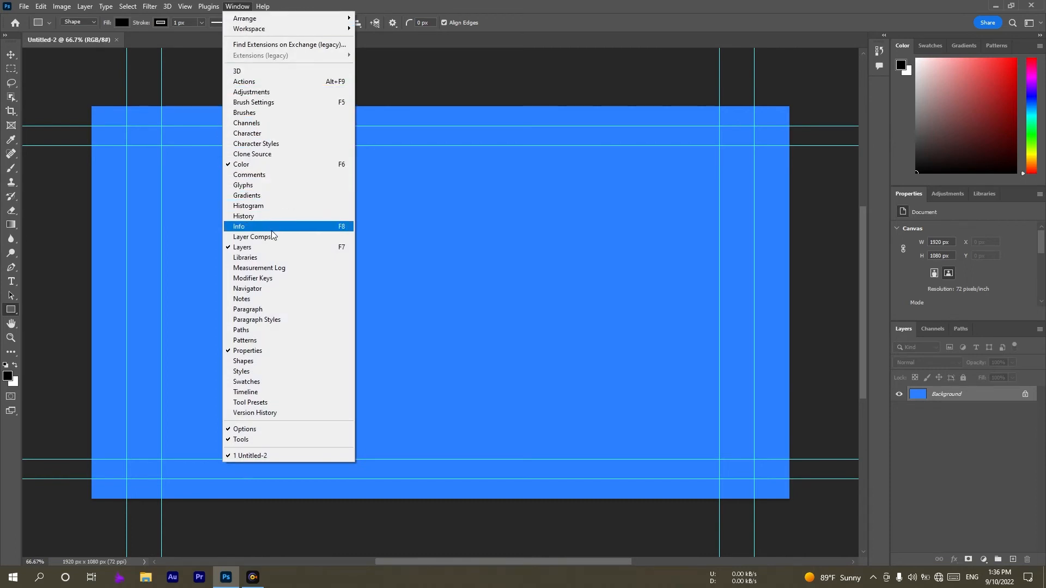
pyautogui.click(273, 375)
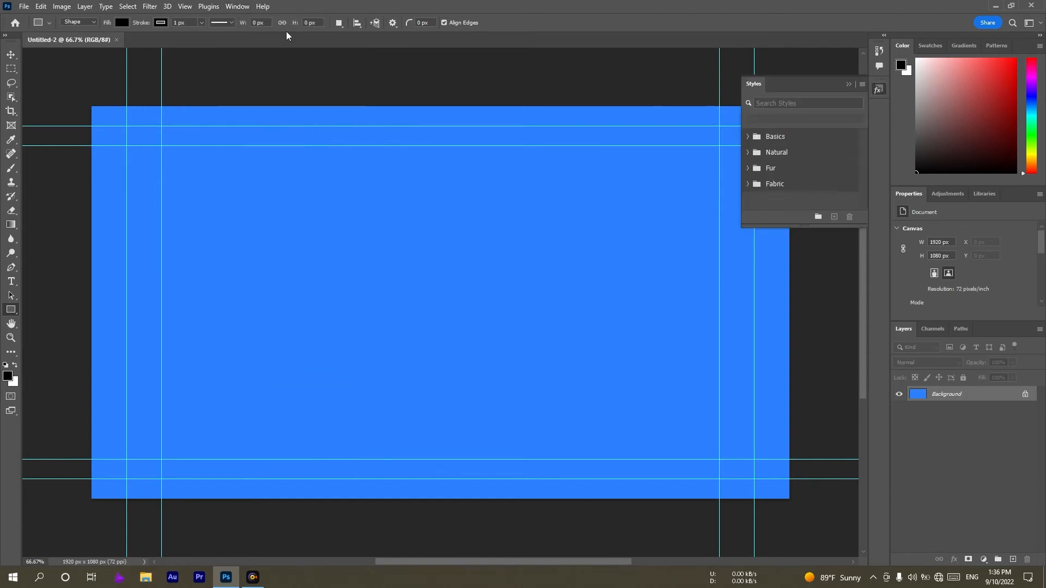
pyautogui.click(237, 6)
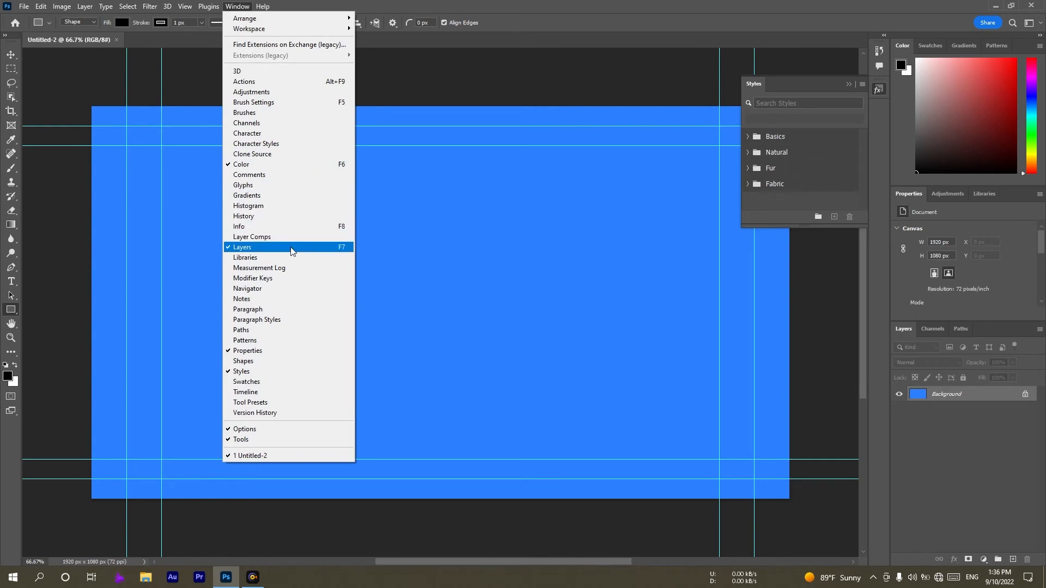
pyautogui.click(303, 226)
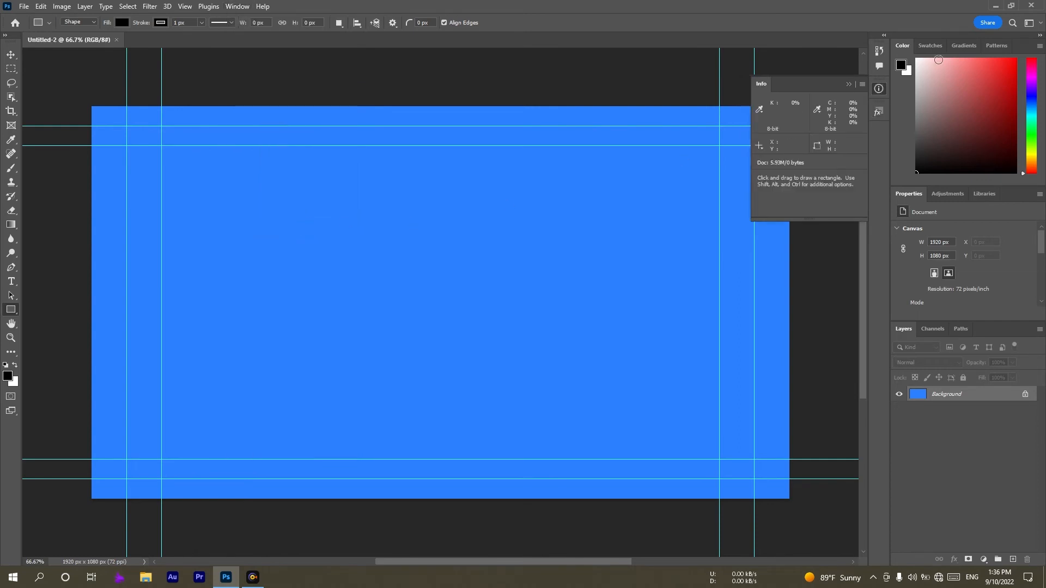
# Add the Brush Settings and Brushes panels, with Brushes shown in front.
pyautogui.click(236, 6)
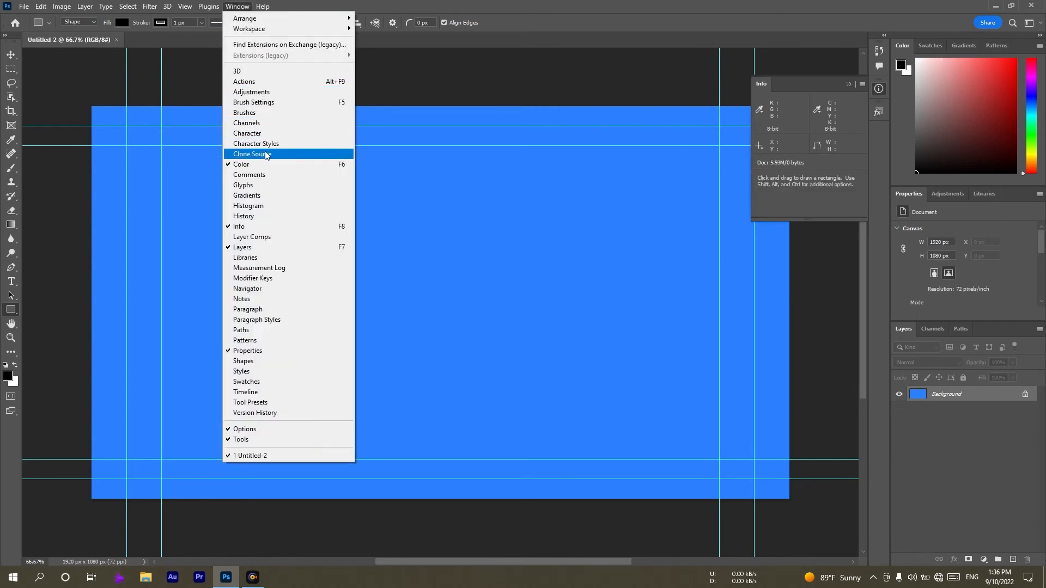
pyautogui.click(282, 103)
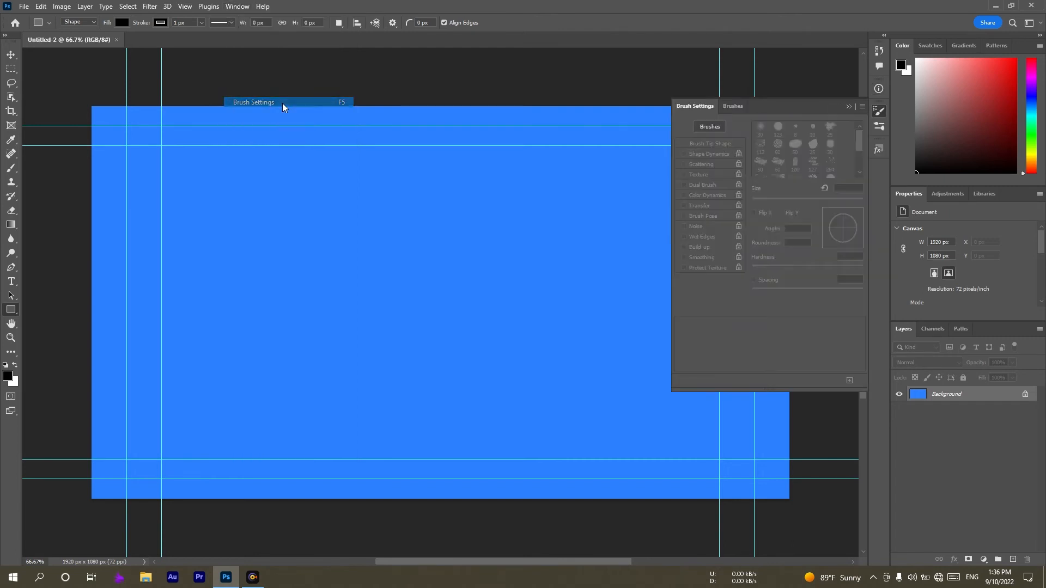
pyautogui.click(238, 6)
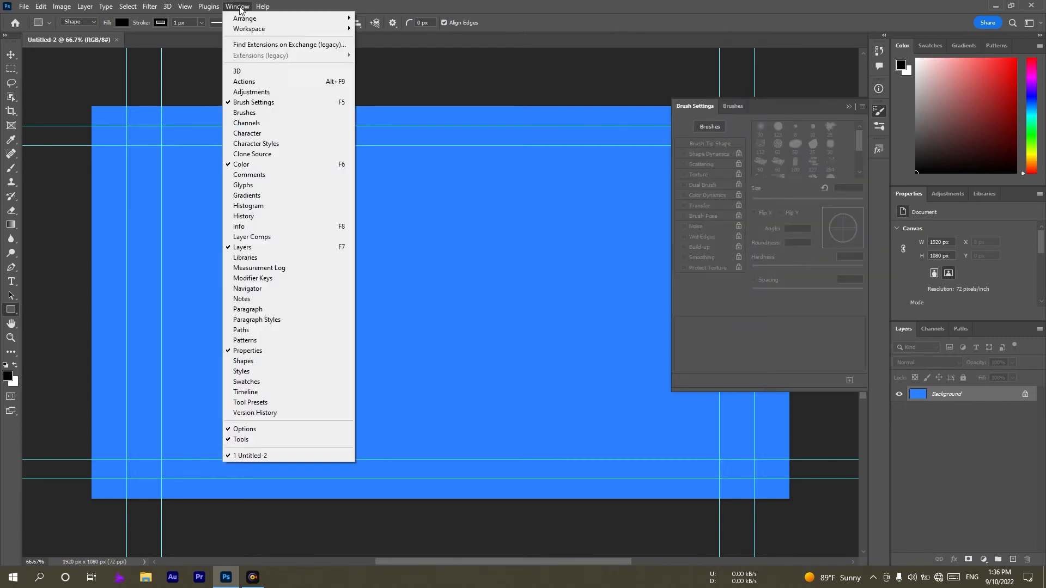
pyautogui.click(245, 112)
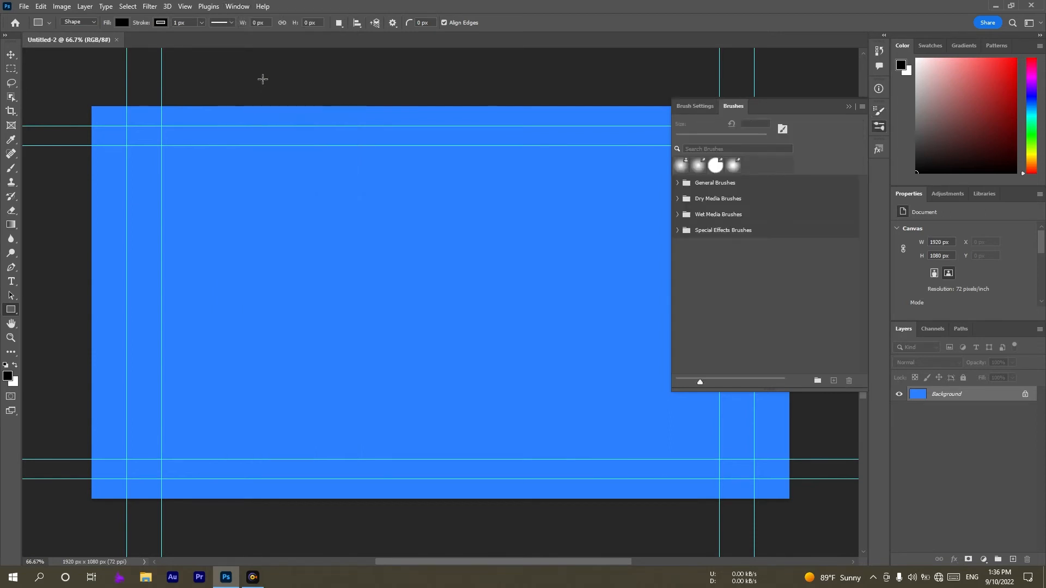
# Show the Adjustments panel, collapse Brushes, and view the Properties and Libraries panels.
pyautogui.click(247, 7)
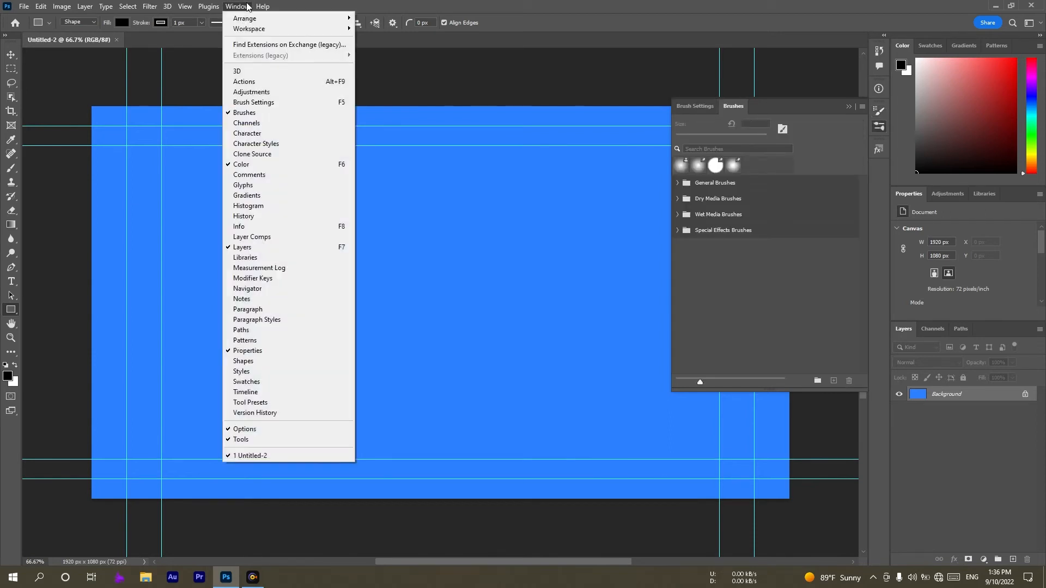
pyautogui.click(244, 95)
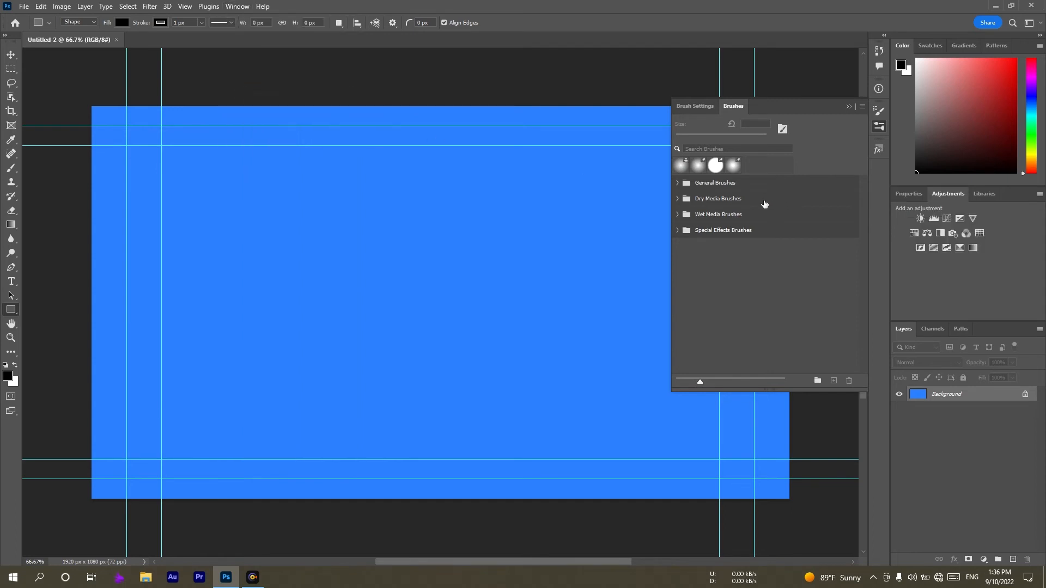
pyautogui.click(879, 126)
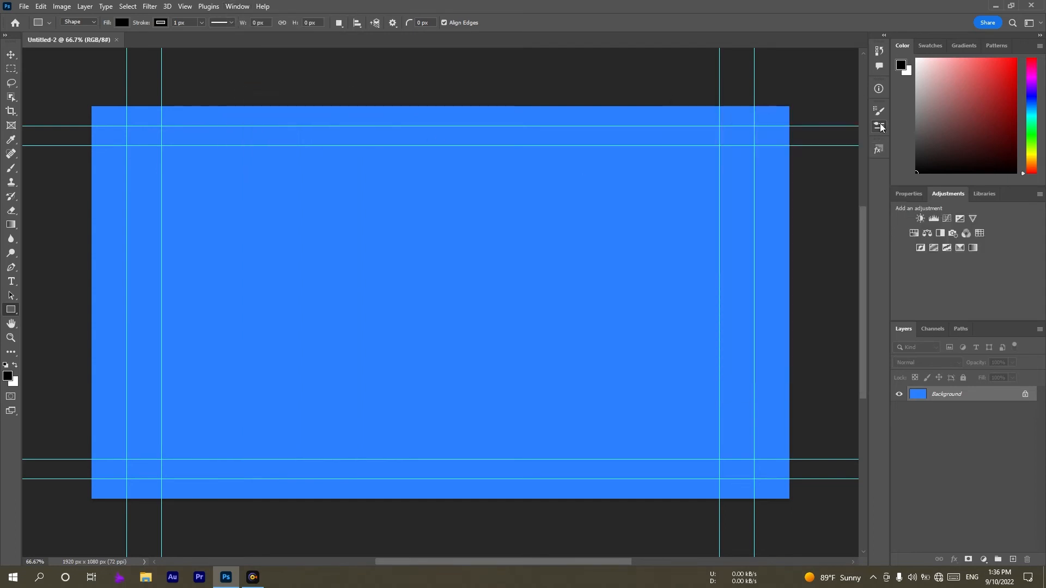
pyautogui.click(911, 194)
pyautogui.click(984, 195)
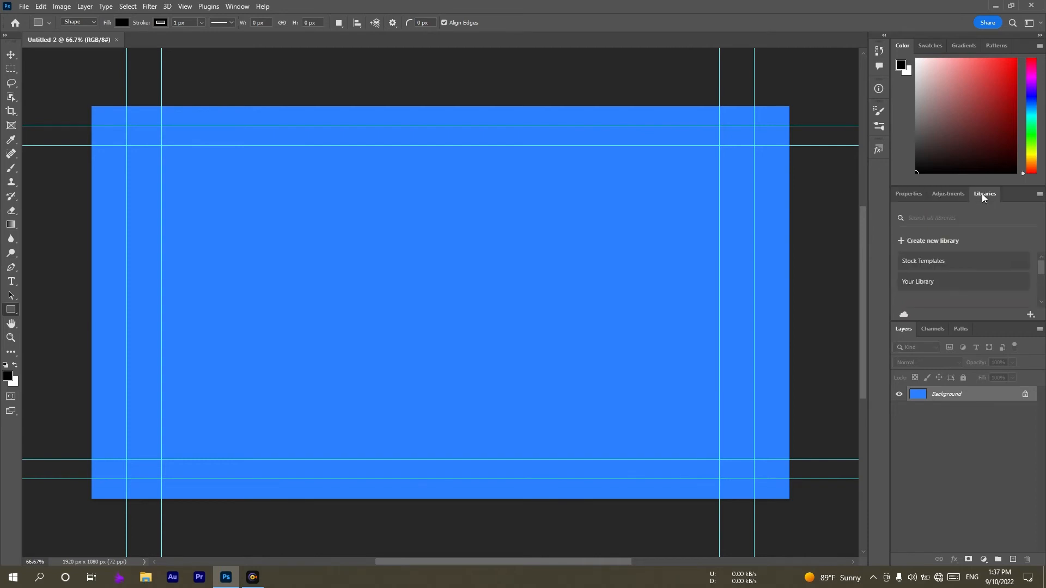
# Dock the Gradients panel as its own column between the collapsed panel icons and the Patterns panel.
pyautogui.click(963, 45)
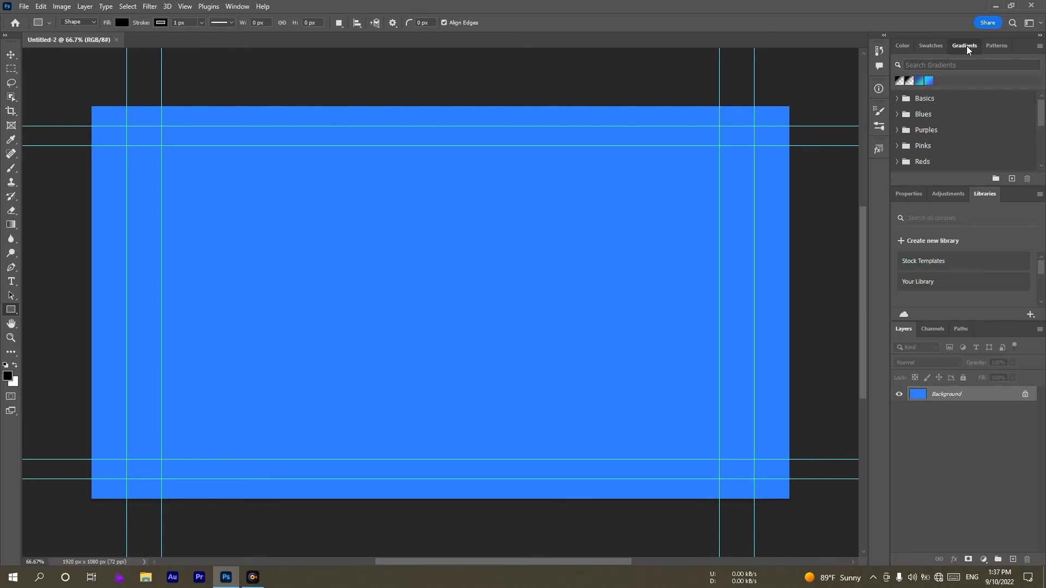
pyautogui.moveTo(966, 46); pyautogui.dragTo(886, 175)
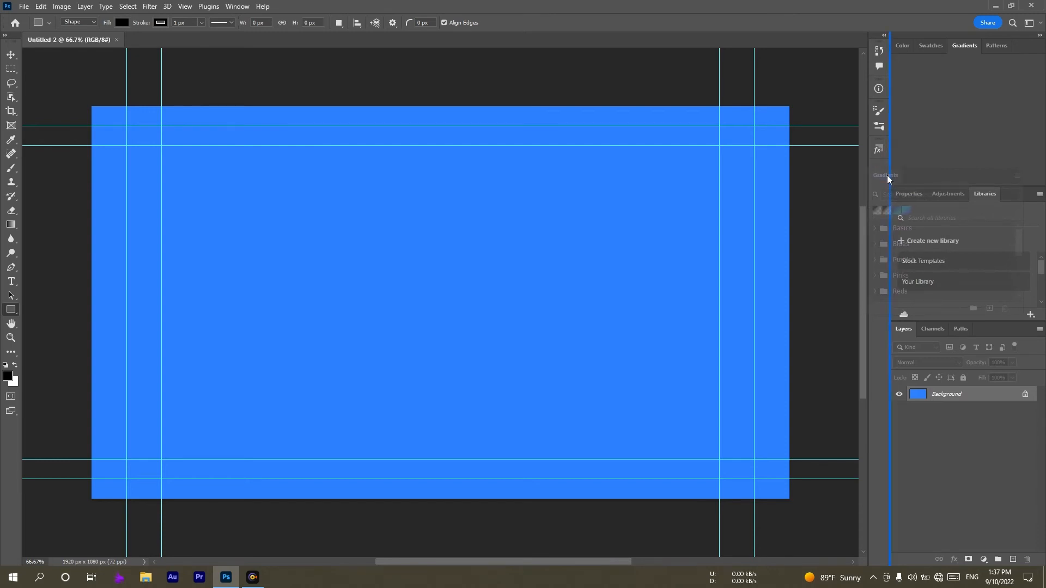
pyautogui.moveTo(887, 174); pyautogui.dragTo(886, 175)
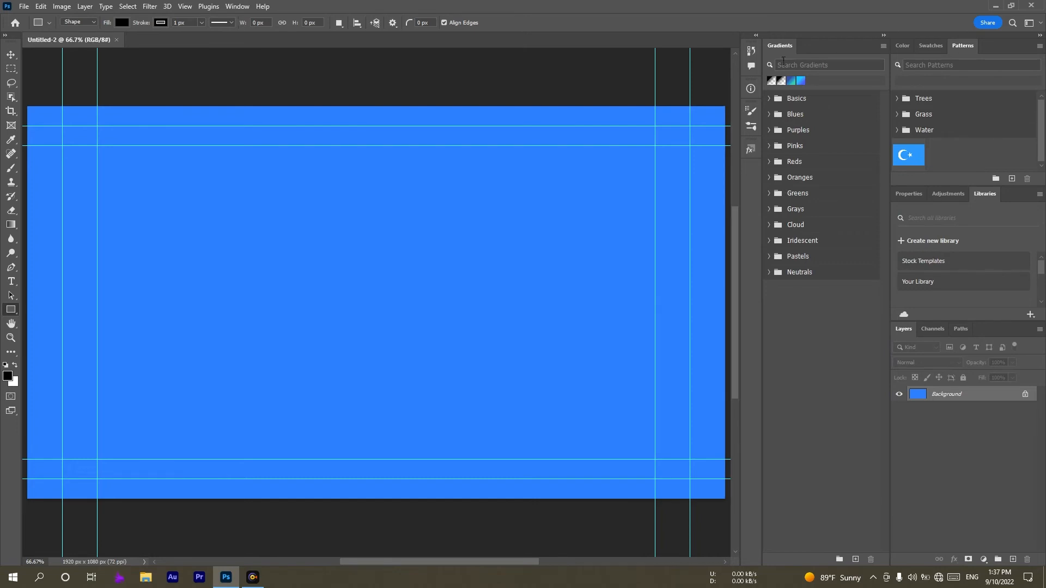
# Collapse the Gradients panel to an icon below Styles, test expanding it, and move its icon above History.
pyautogui.click(750, 150)
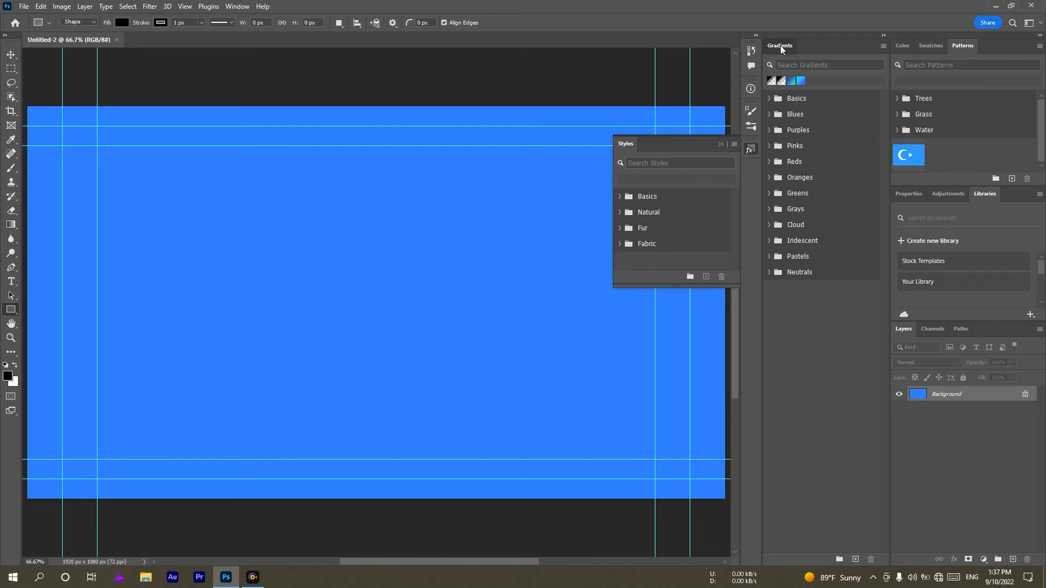
pyautogui.moveTo(781, 49); pyautogui.dragTo(750, 174)
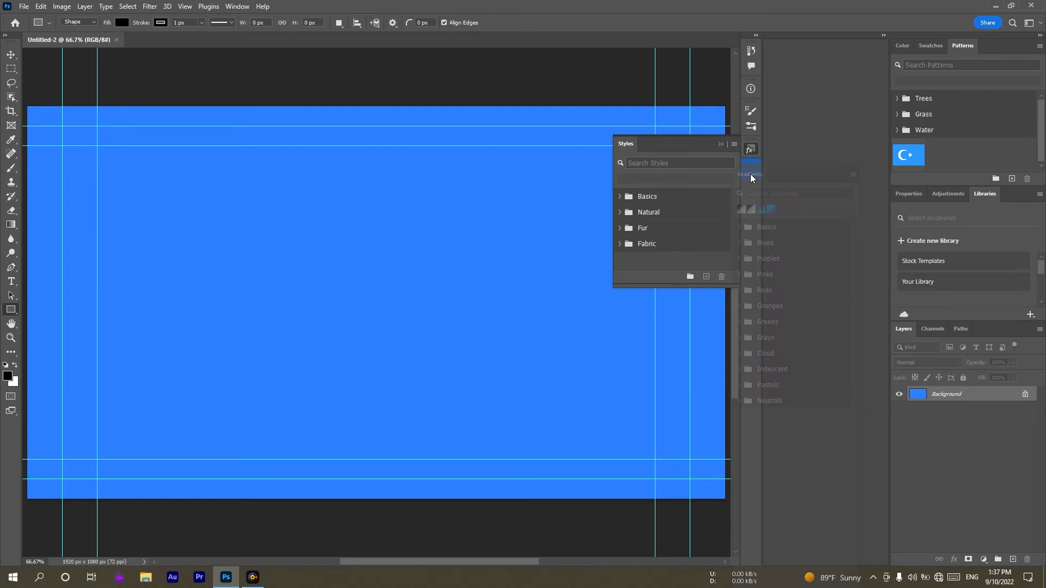
pyautogui.moveTo(750, 174); pyautogui.dragTo(750, 174)
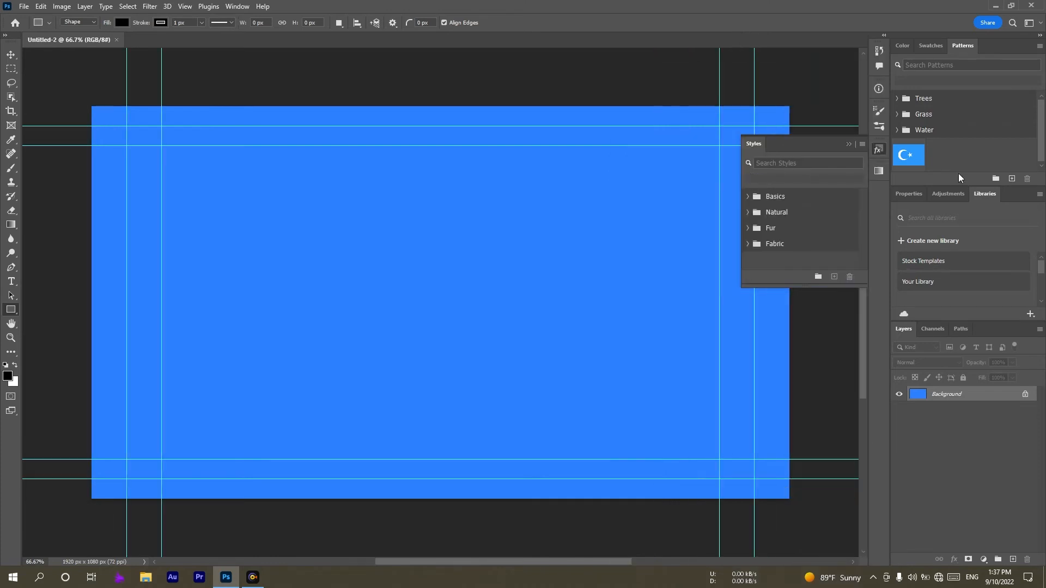
pyautogui.click(878, 171)
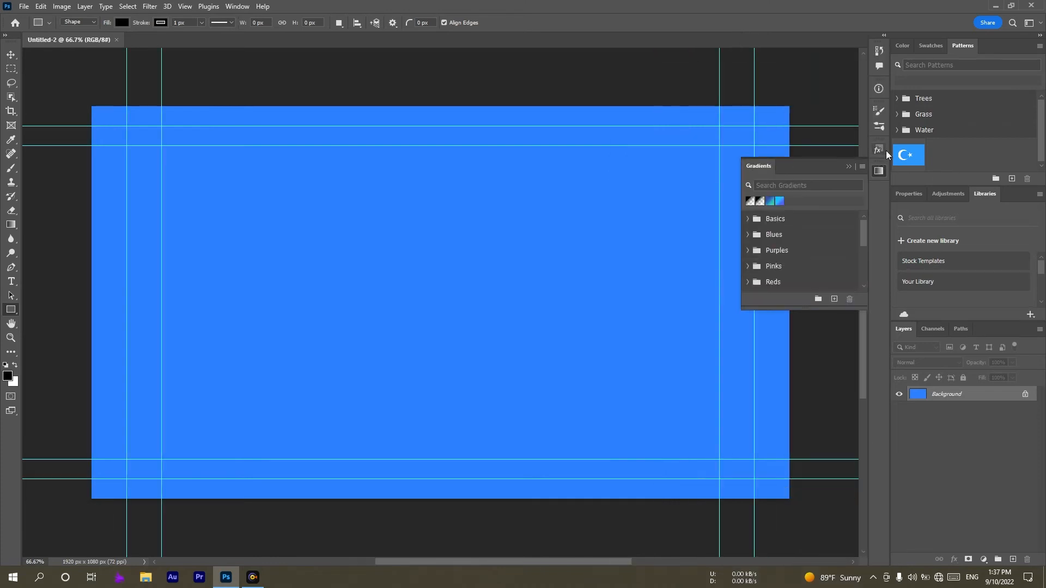
pyautogui.click(879, 171)
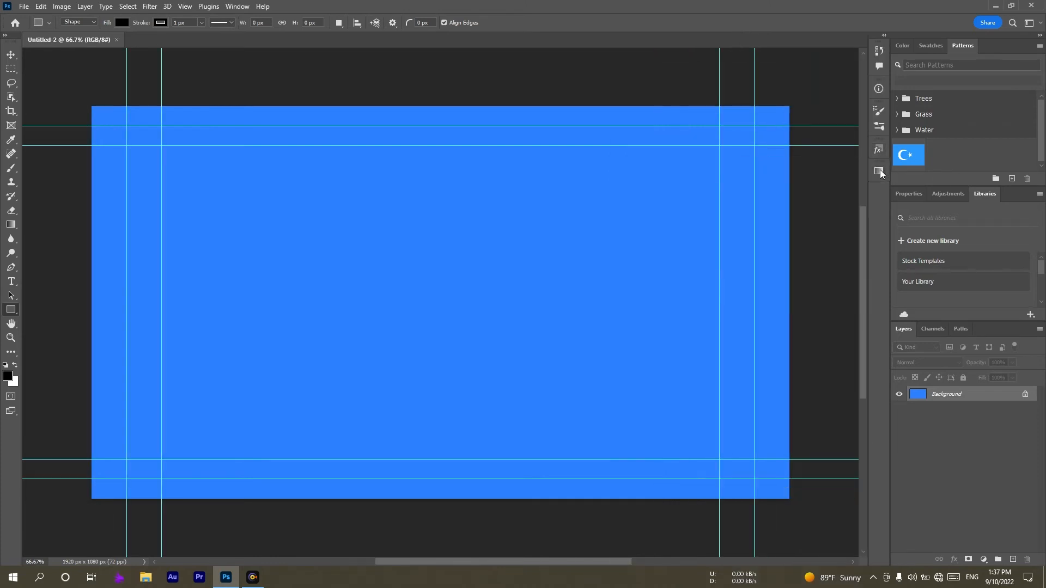
pyautogui.moveTo(881, 173); pyautogui.dragTo(877, 48)
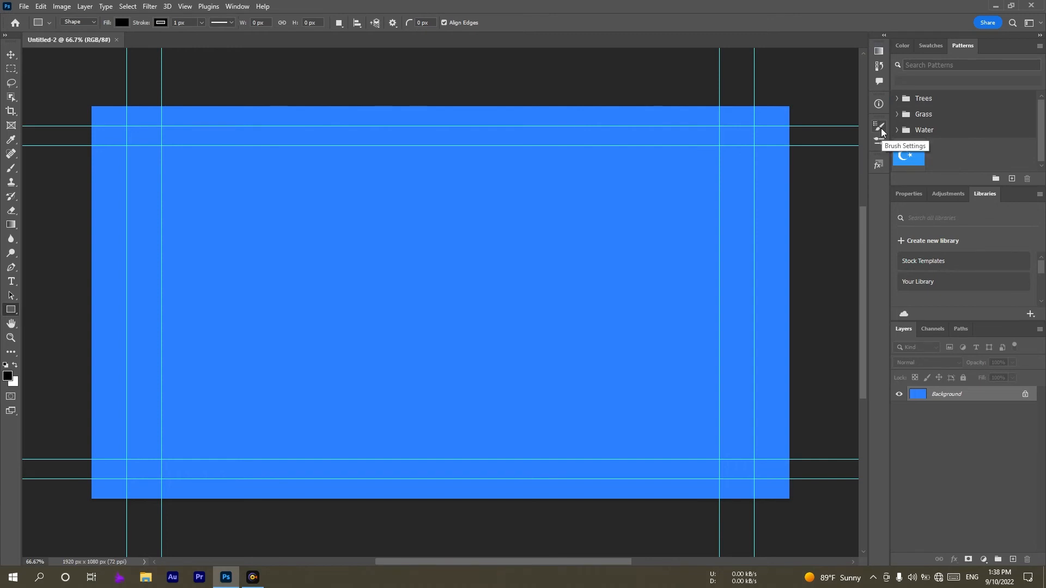
# Bring the Properties panel to the front, then add the Glyphs panel and collapse it to an icon below Styles.
pyautogui.click(916, 197)
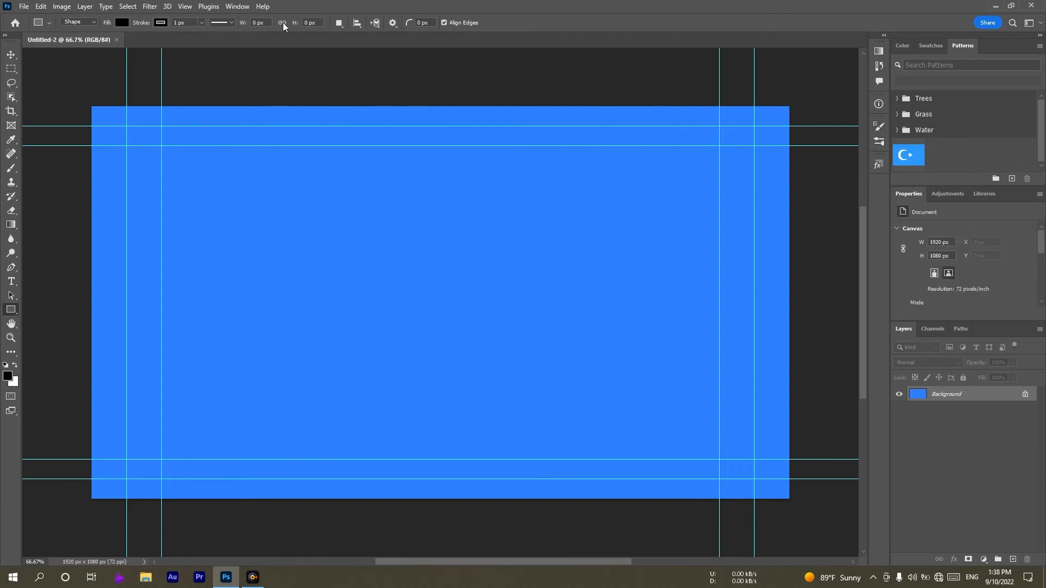
pyautogui.click(245, 8)
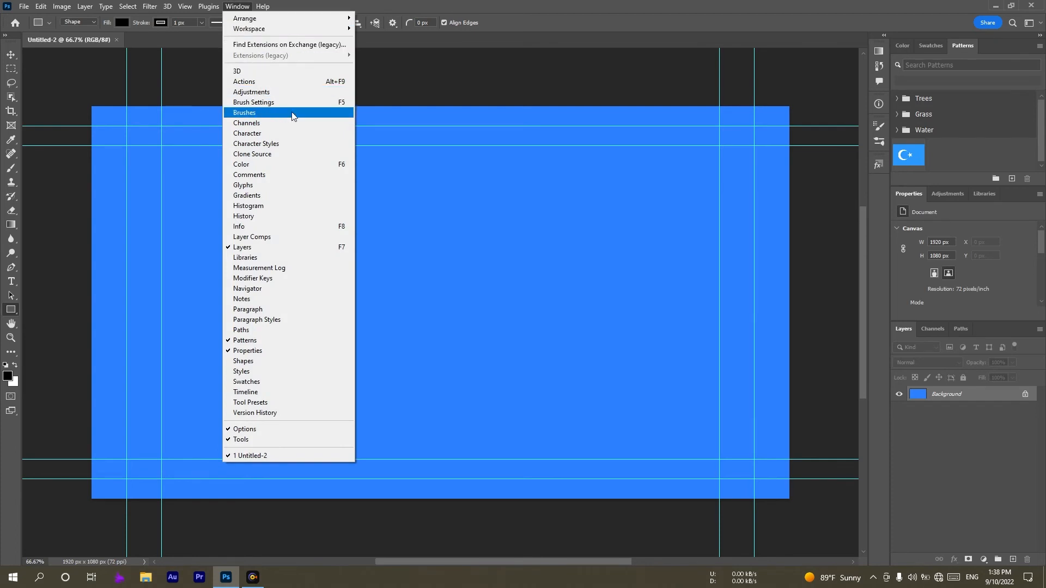
pyautogui.click(269, 186)
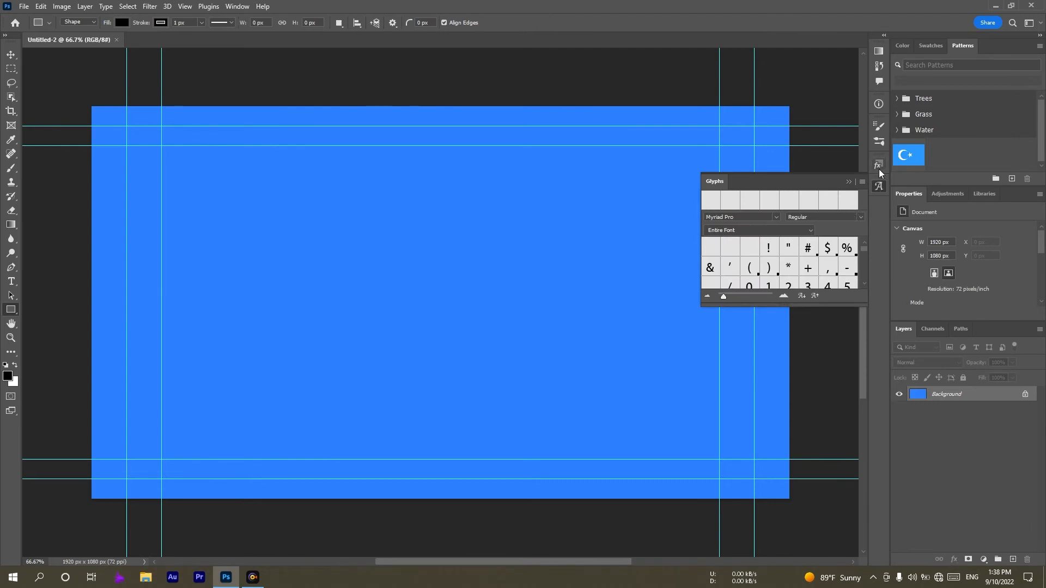
pyautogui.click(848, 181)
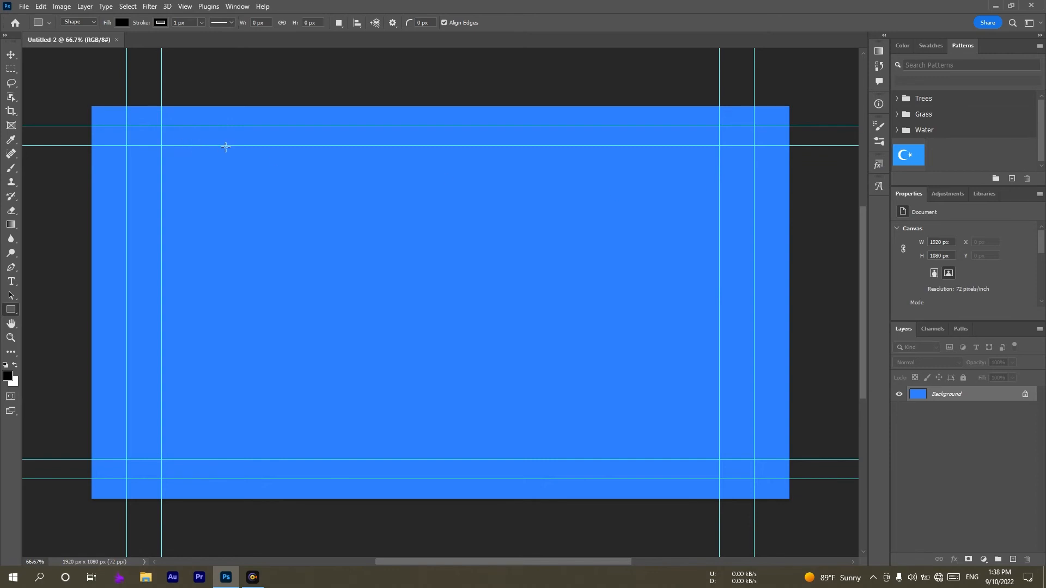
# Save the current panel layout as a new workspace with an Arabic-script name, leaving keyboard shortcuts, menus and toolbar uncaptured.
pyautogui.click(1040, 24)
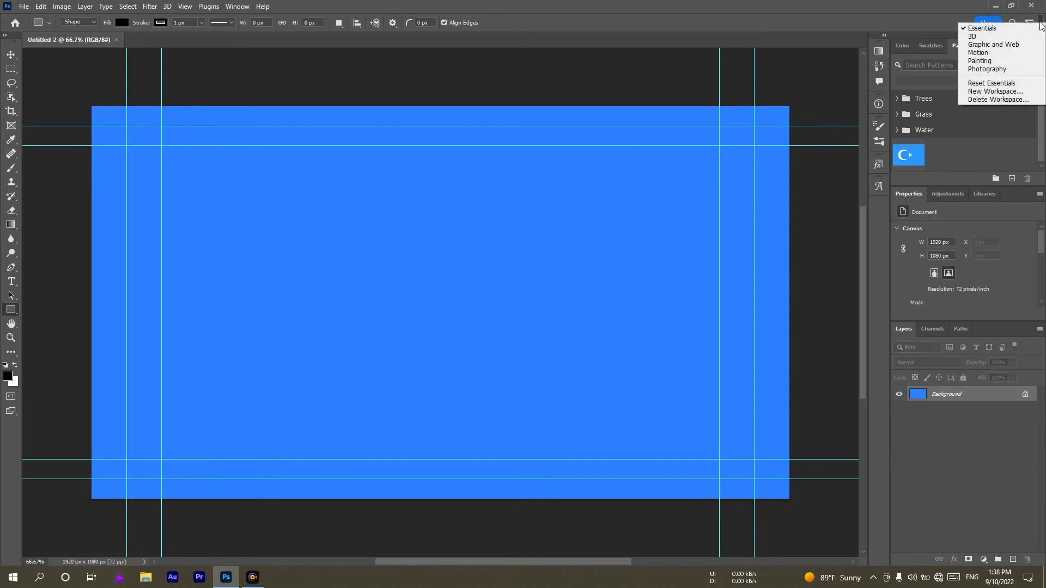
pyautogui.click(237, 8)
pyautogui.click(237, 8)
pyautogui.moveTo(261, 29)
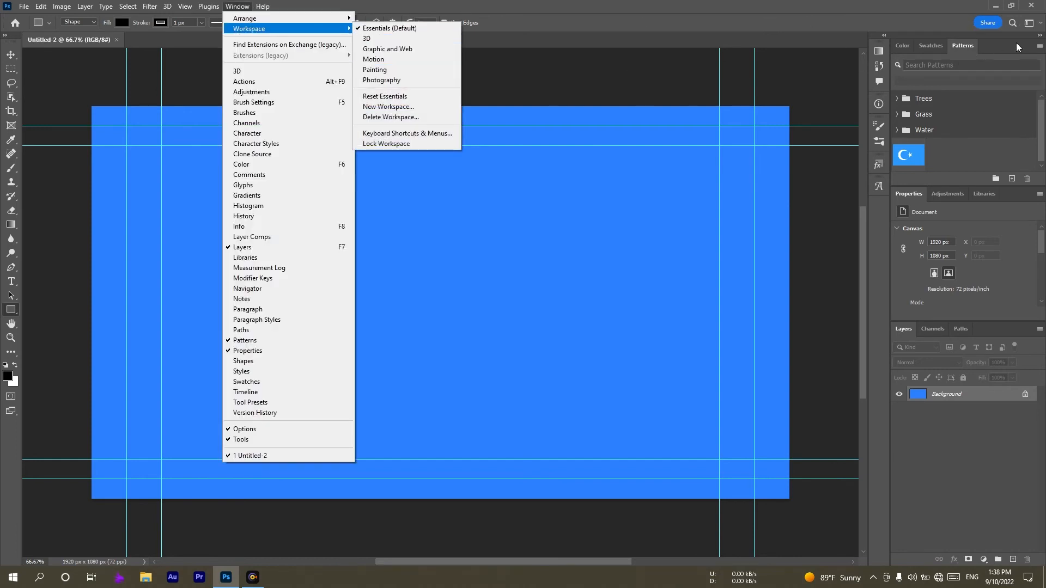
pyautogui.click(1041, 23)
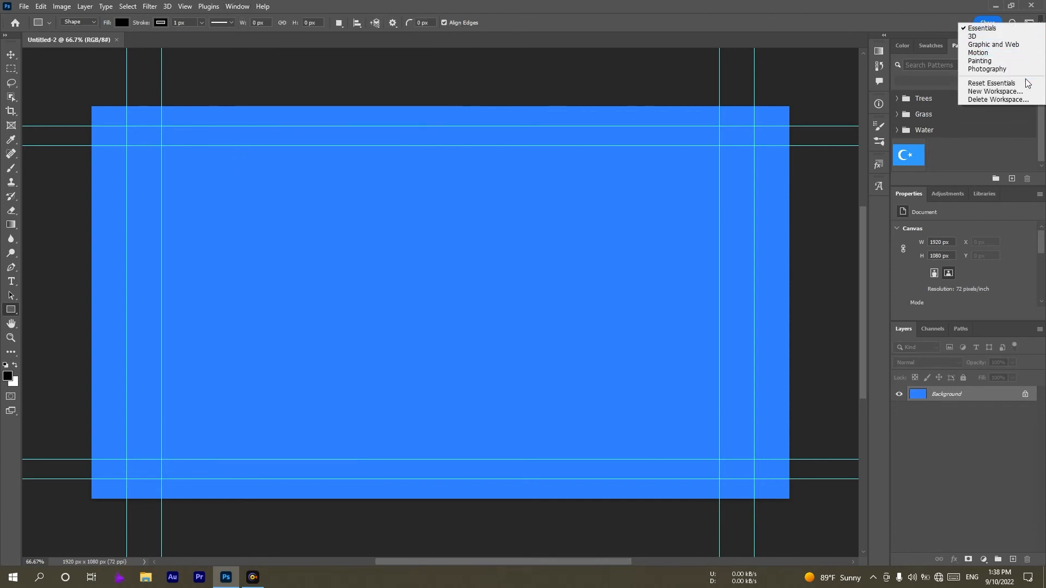
pyautogui.click(1008, 96)
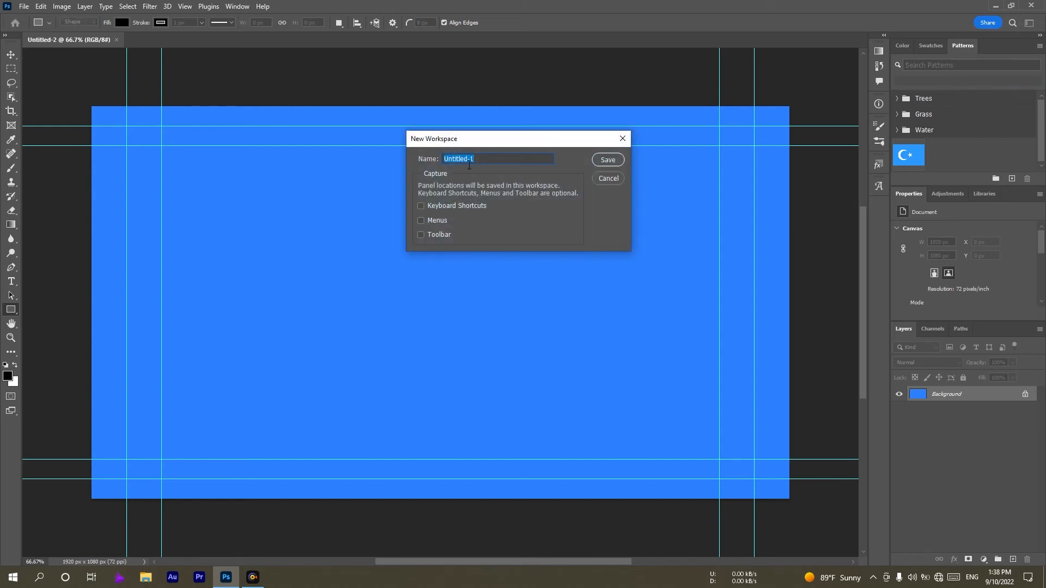
pyautogui.press('super+space')
pyautogui.press('super+space')
pyautogui.press('super+space')
pyautogui.press('super+space')
pyautogui.write('دائملىك')
pyautogui.press('BackSpace')
pyautogui.click(609, 159)
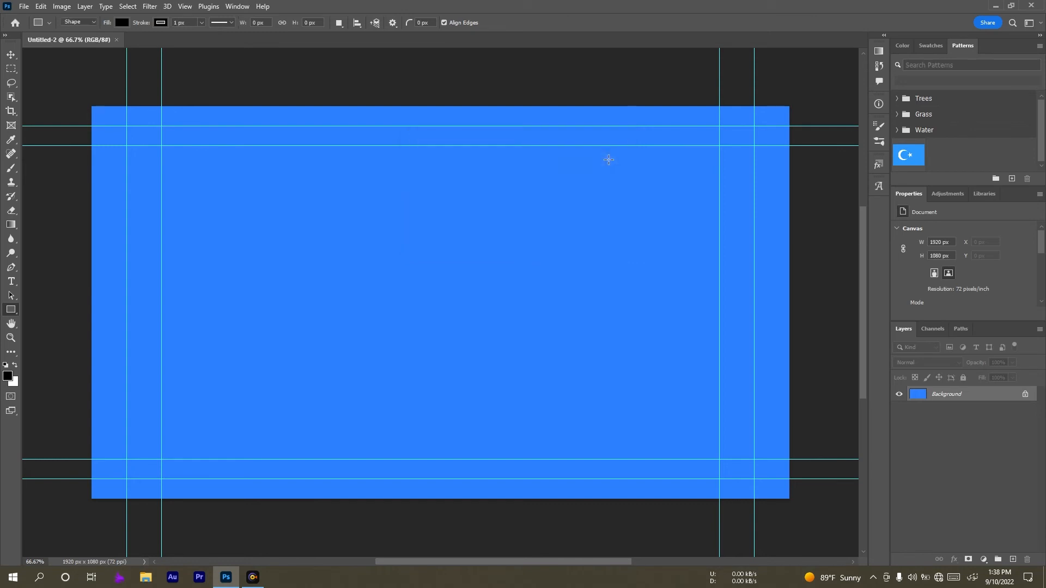
# Switch through the 3D, Motion and Photography workspaces and return to the saved custom workspace.
pyautogui.click(1040, 23)
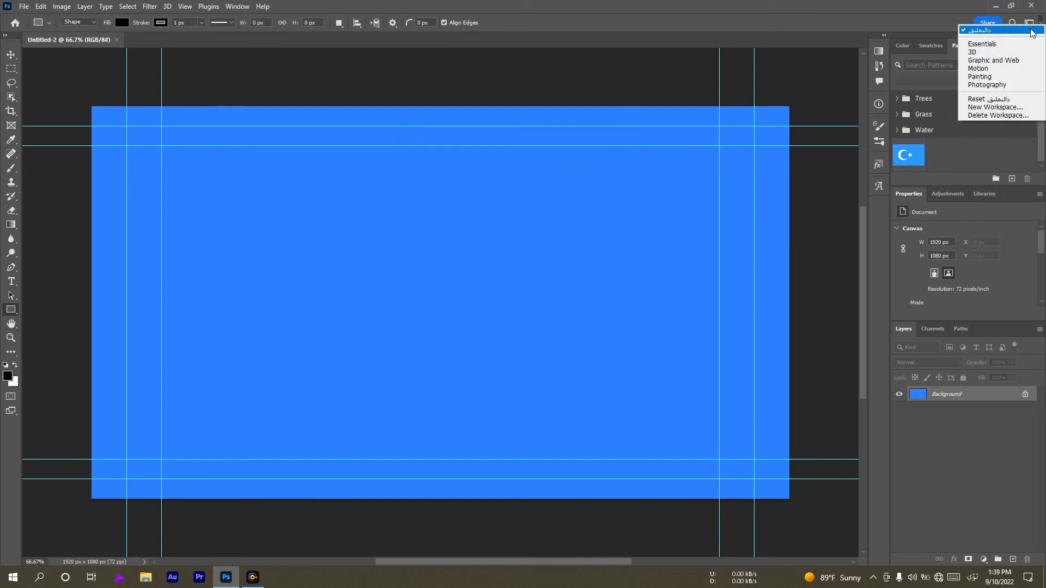
pyautogui.click(984, 53)
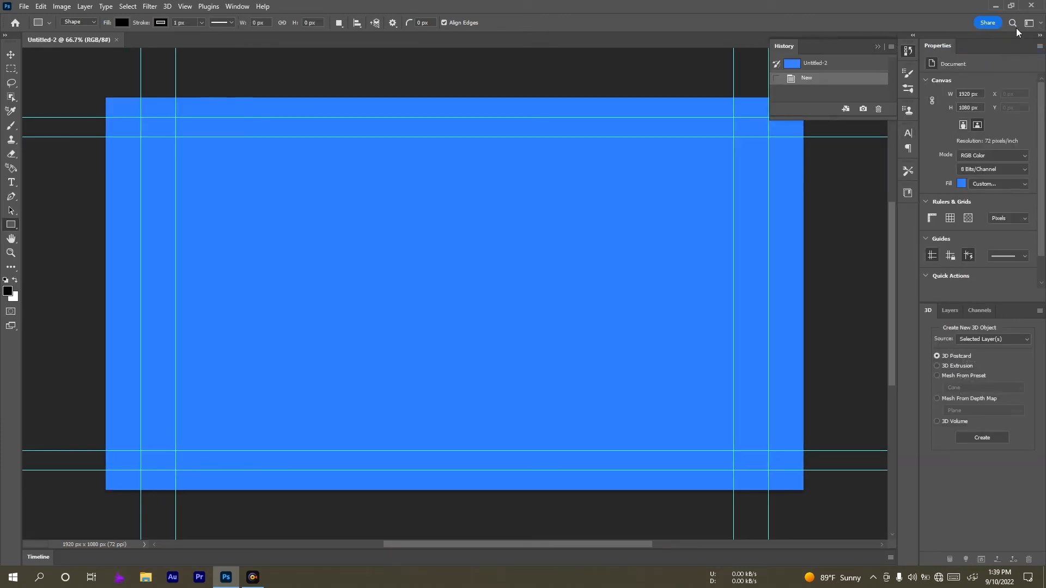
pyautogui.click(1030, 23)
pyautogui.click(1009, 71)
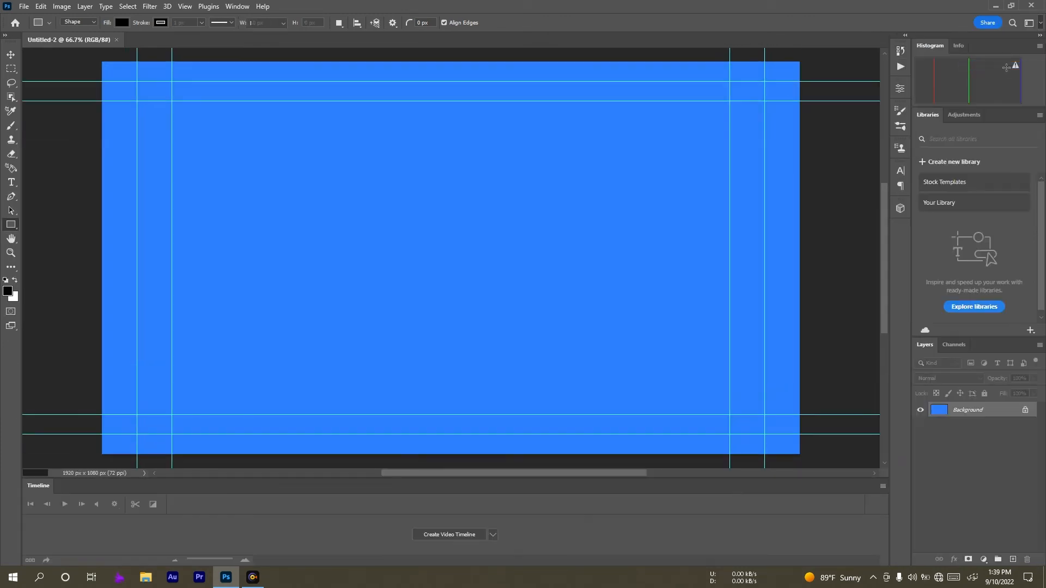
pyautogui.click(1036, 25)
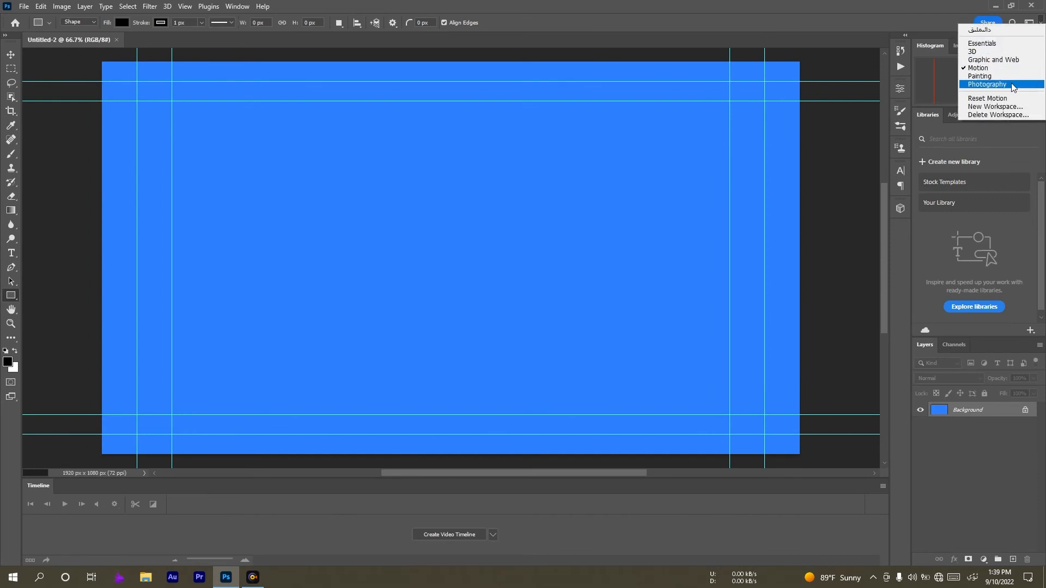
pyautogui.click(1012, 87)
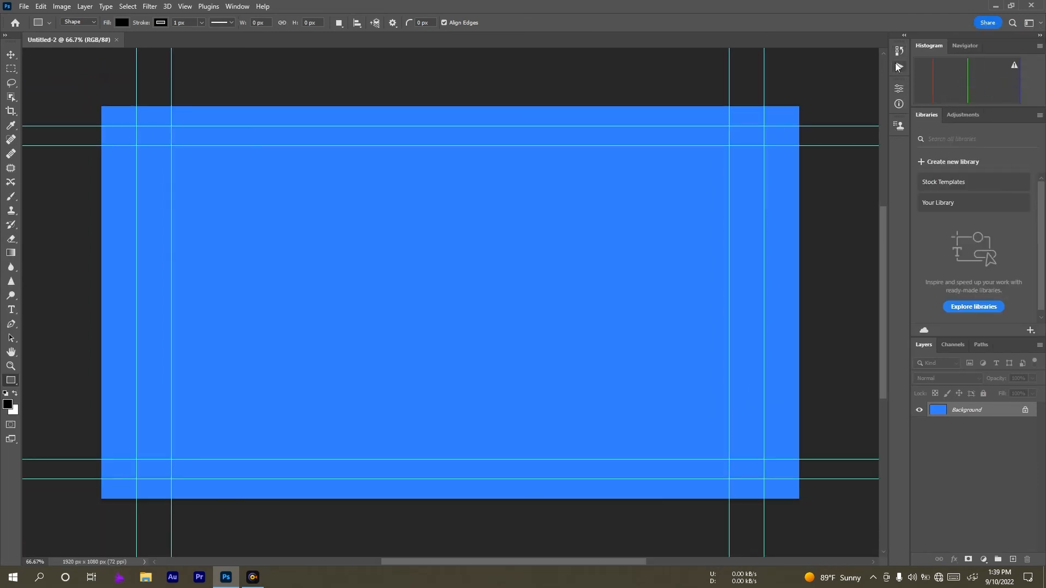
pyautogui.click(1035, 23)
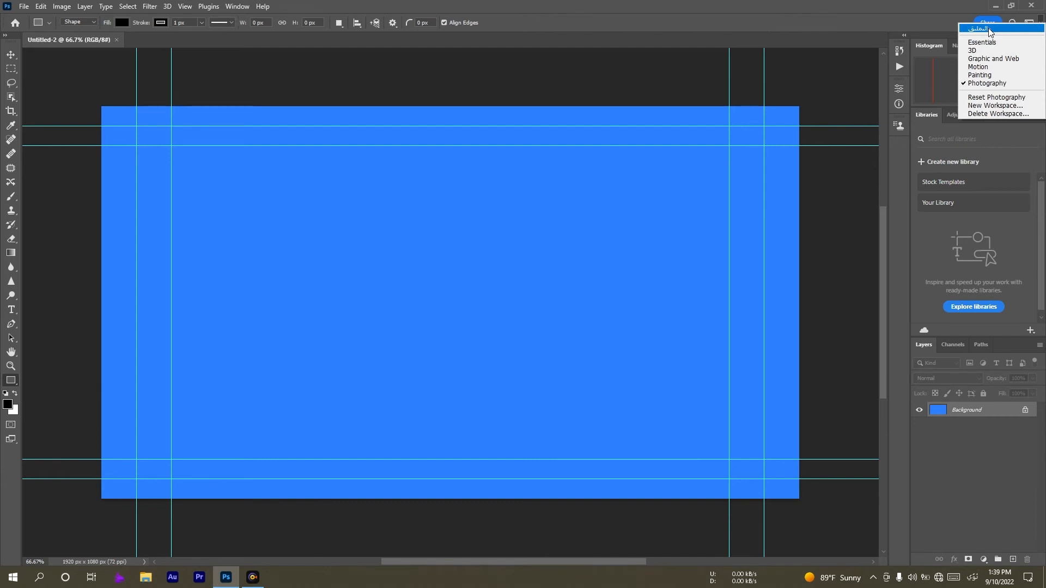
pyautogui.click(989, 29)
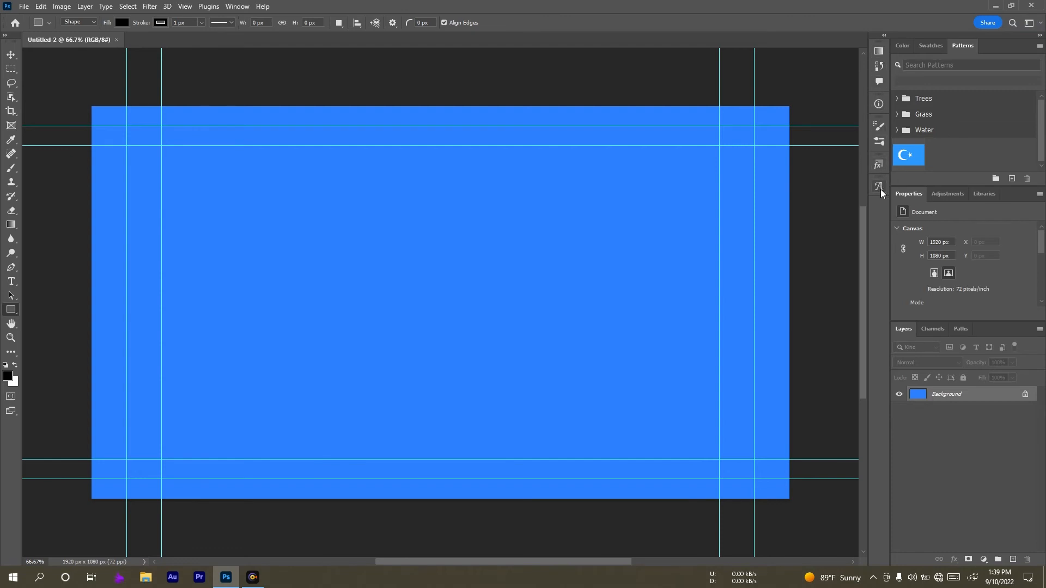
# Close the Patterns and Swatches panels, leaving only Color in that group.
pyautogui.rightClick(963, 45)
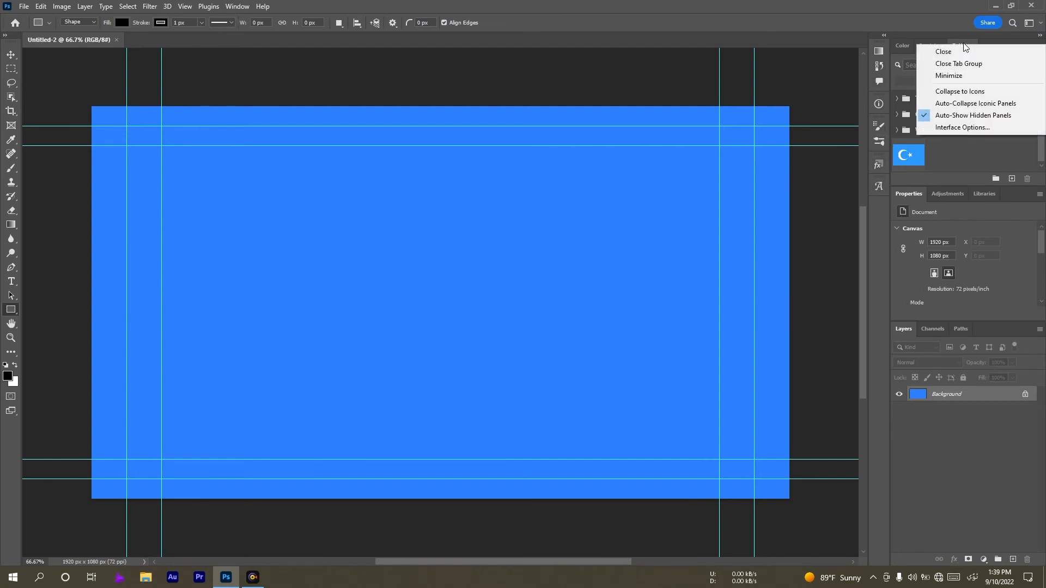
pyautogui.click(1040, 22)
pyautogui.click(1039, 24)
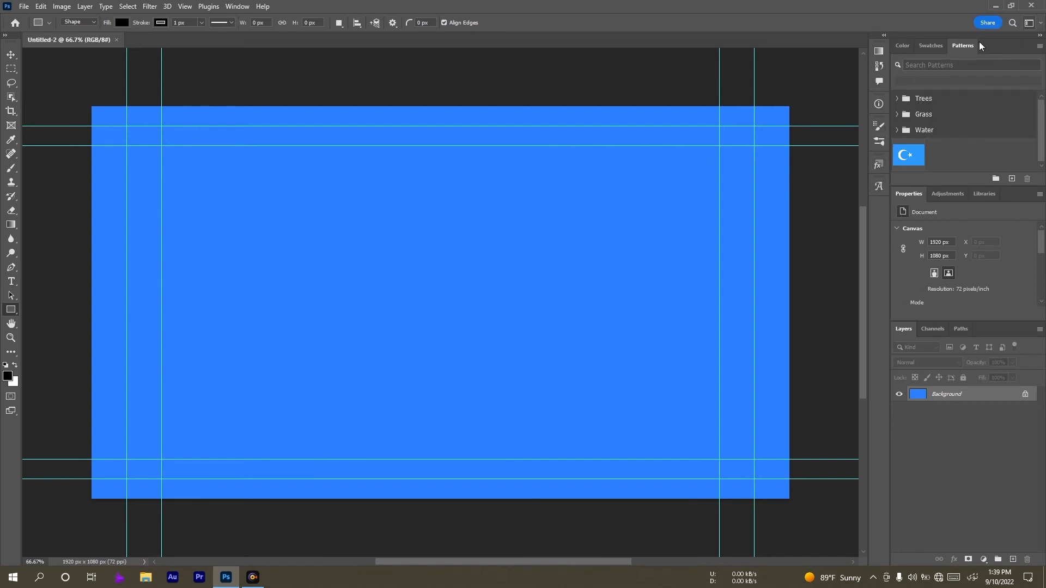
pyautogui.rightClick(962, 45)
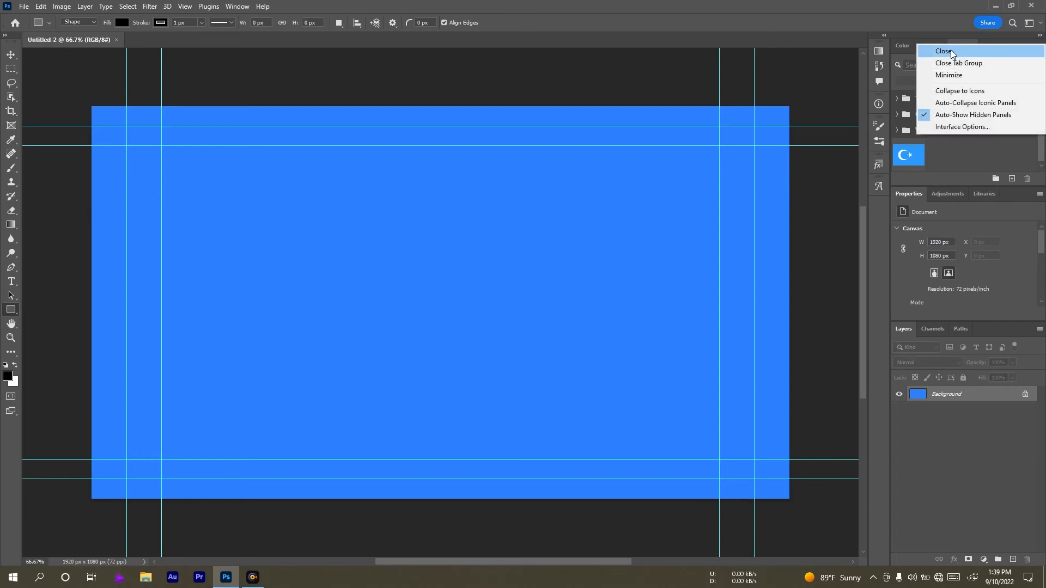
pyautogui.click(952, 53)
pyautogui.rightClick(938, 48)
pyautogui.click(945, 51)
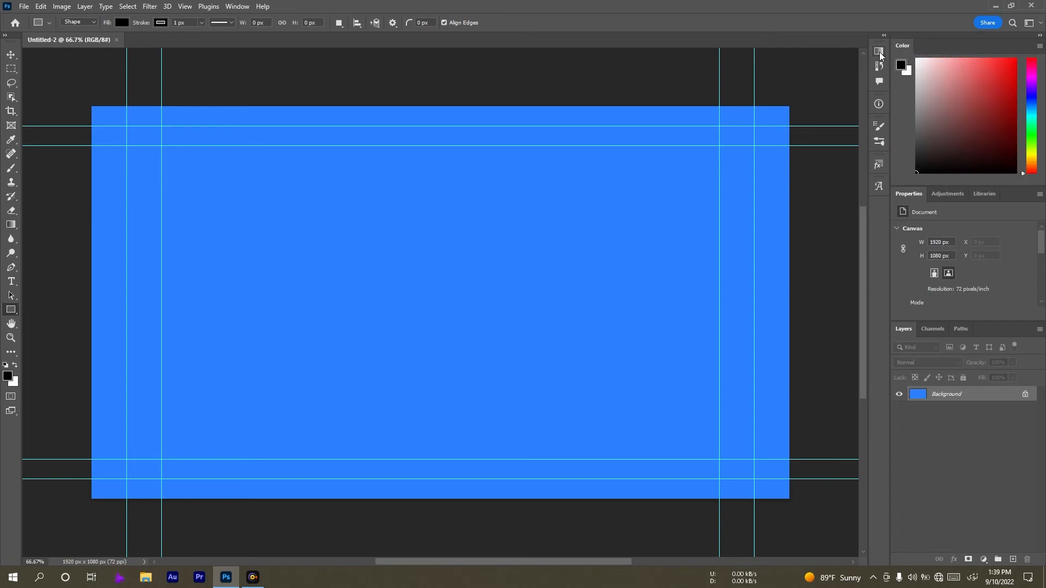
# Close the Gradients and History panels in the icon column, leaving the column collapsed to icons.
pyautogui.click(879, 51)
pyautogui.rightClick(879, 51)
pyautogui.click(901, 54)
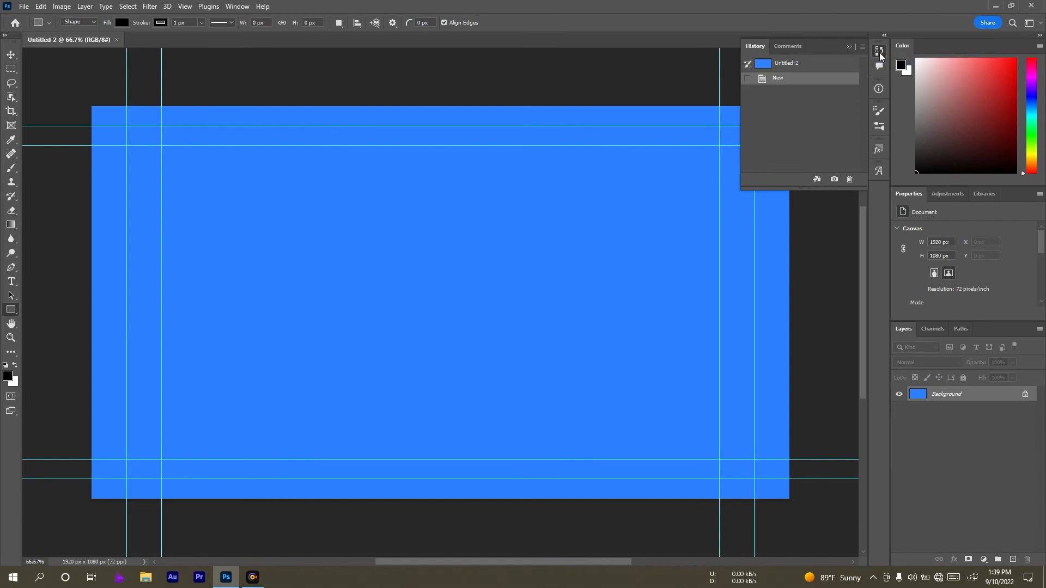
pyautogui.click(883, 35)
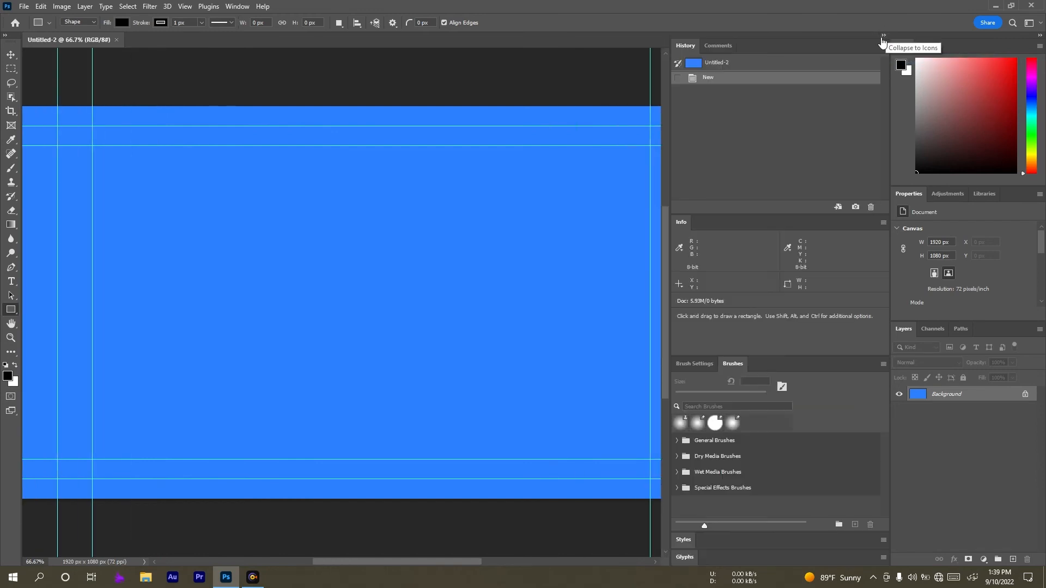
pyautogui.rightClick(848, 38)
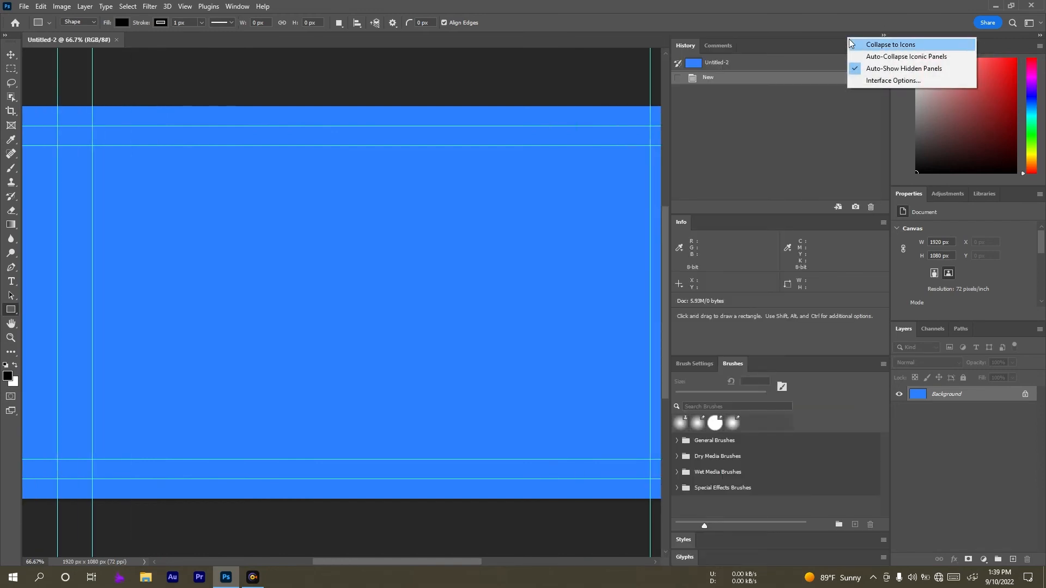
pyautogui.click(701, 48)
pyautogui.rightClick(684, 43)
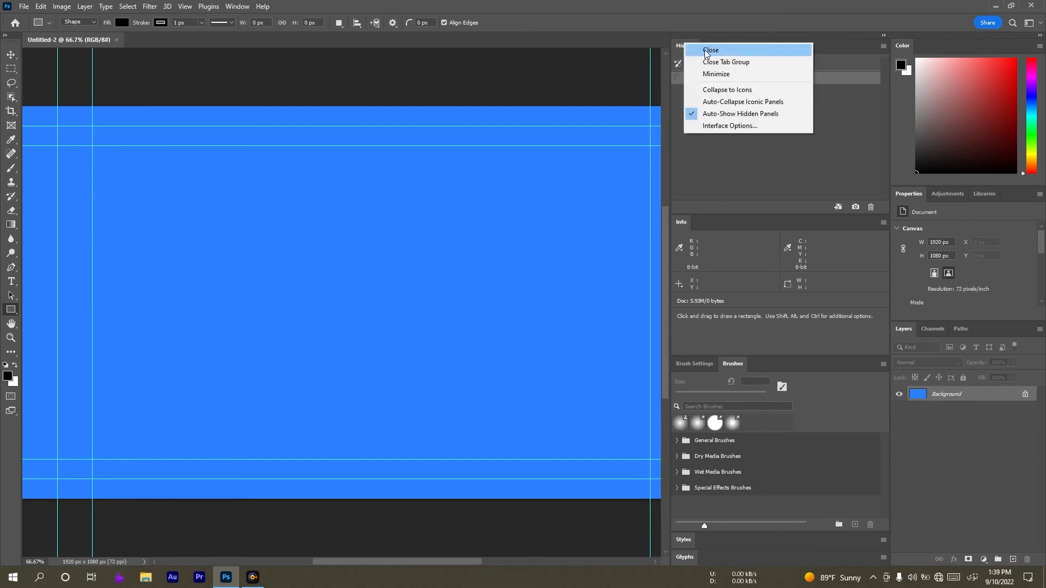
pyautogui.click(707, 51)
pyautogui.click(884, 36)
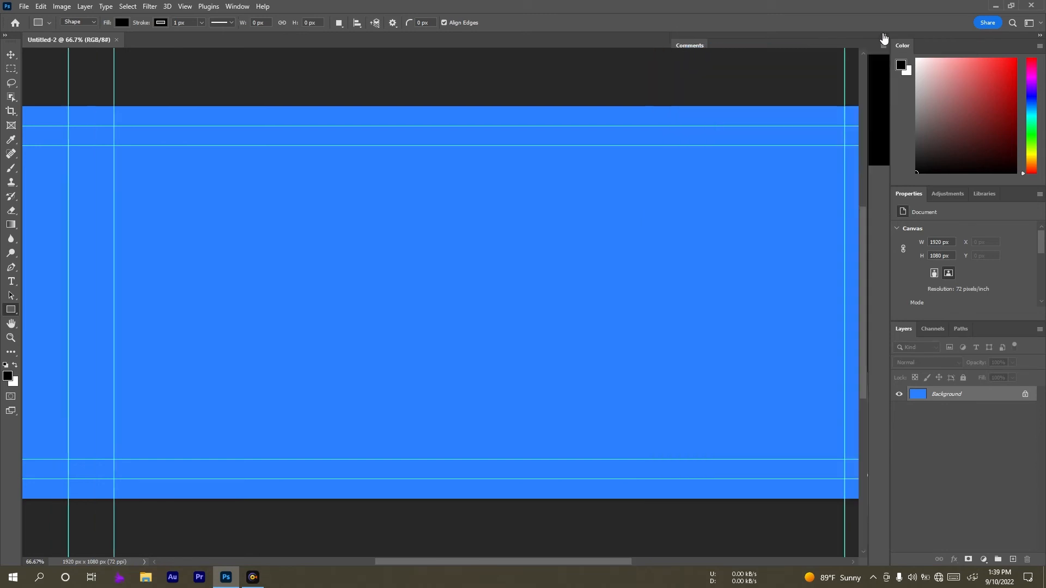
# Close the Properties, Adjustments and Libraries panels.
pyautogui.rightClick(908, 197)
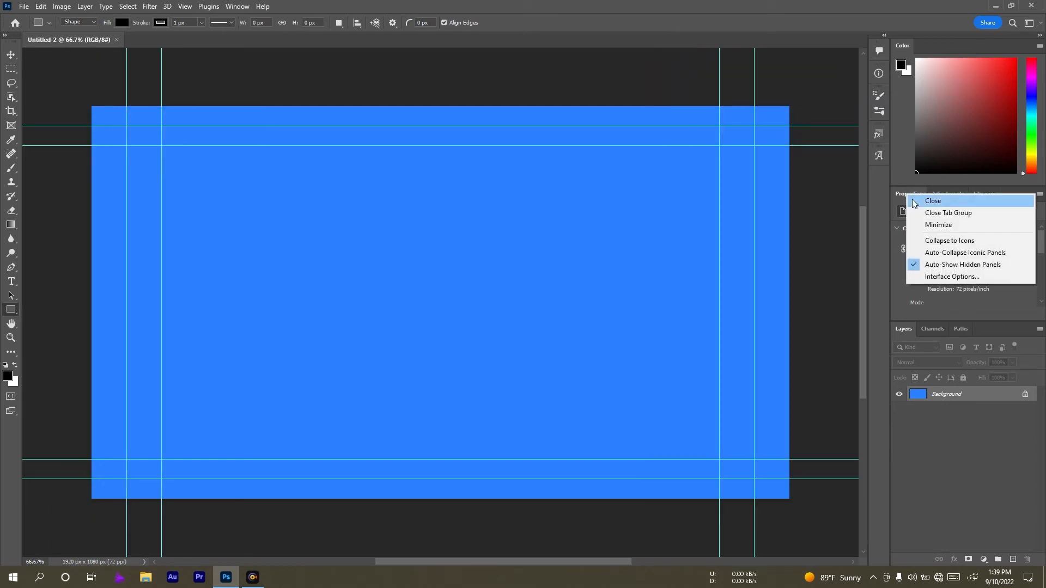
pyautogui.click(926, 203)
pyautogui.rightClick(912, 195)
pyautogui.click(928, 203)
pyautogui.rightClick(910, 194)
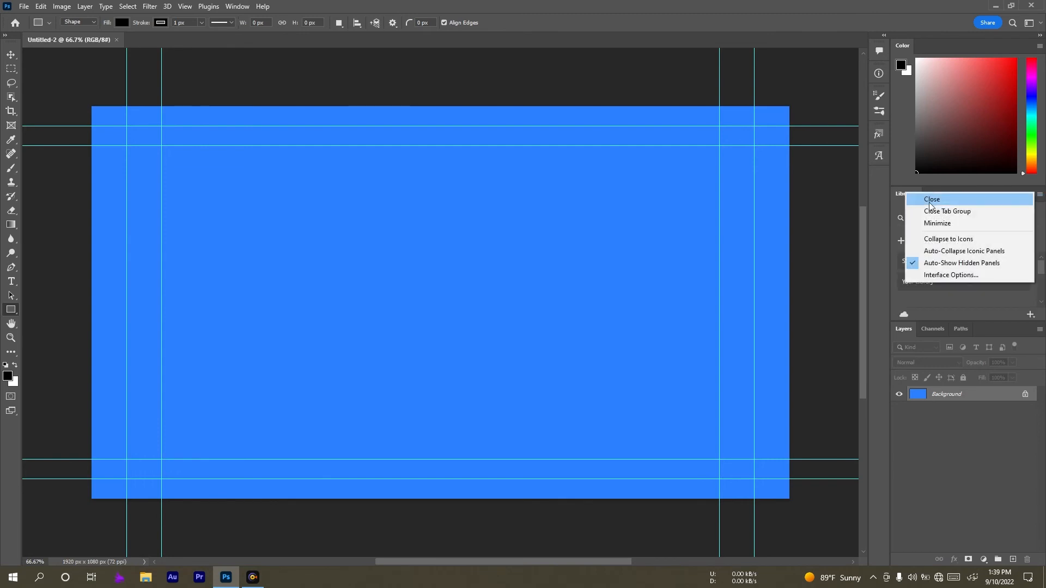
pyautogui.click(927, 202)
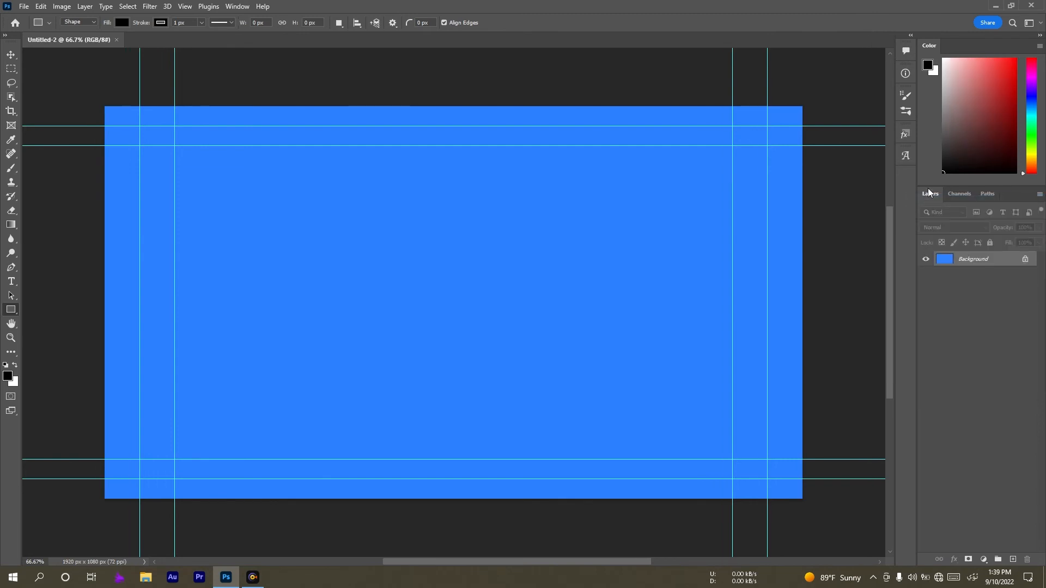
# Reset the custom workspace to restore its saved panel layout.
pyautogui.click(237, 6)
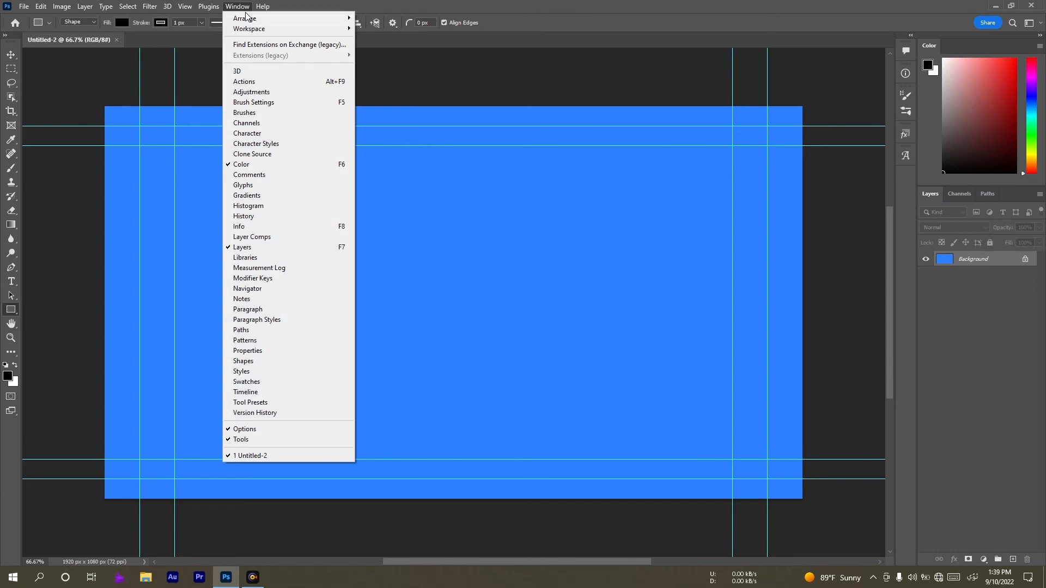
pyautogui.click(688, 5)
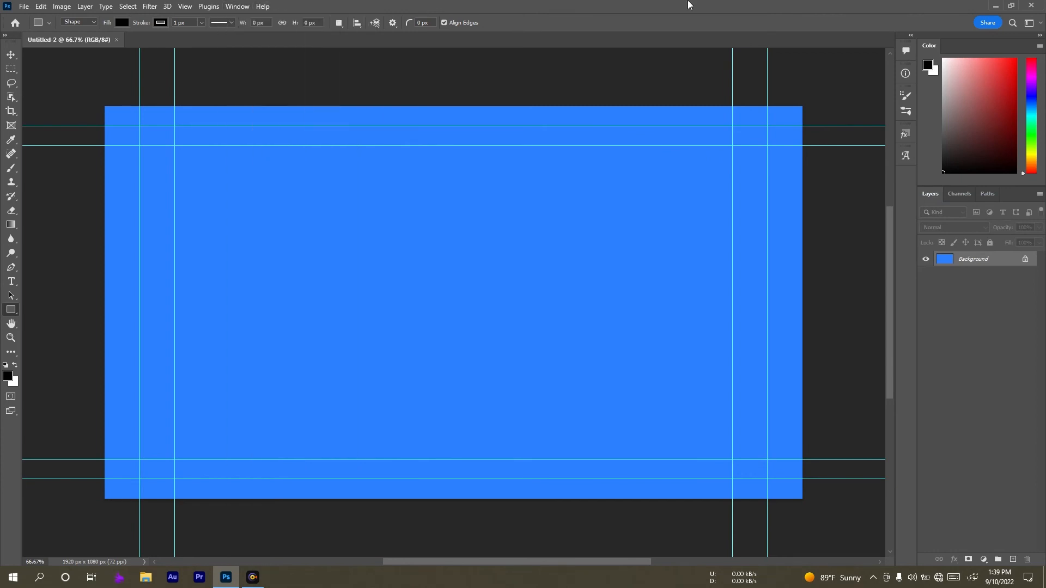
pyautogui.click(1041, 24)
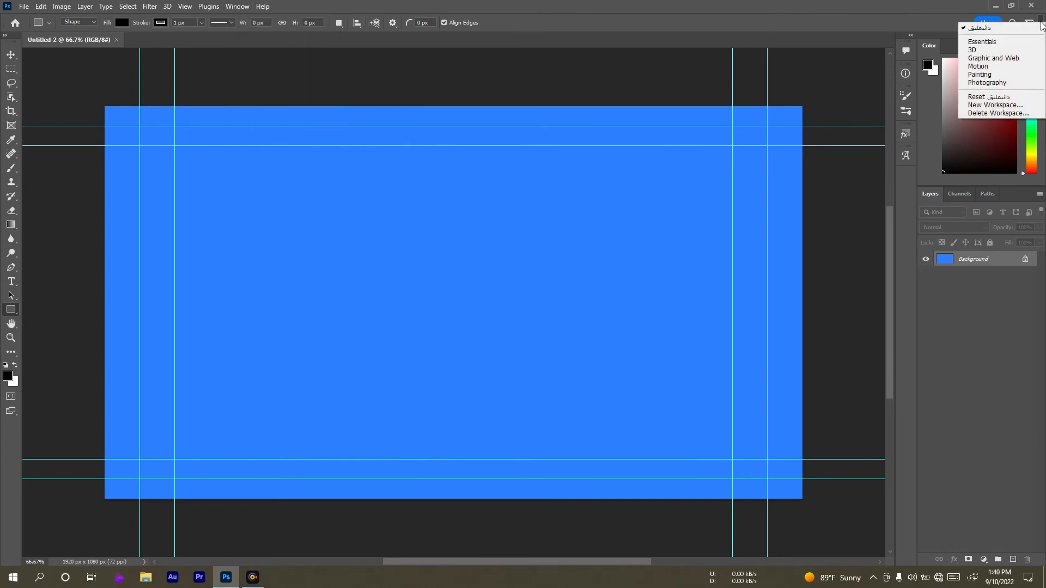
pyautogui.click(992, 100)
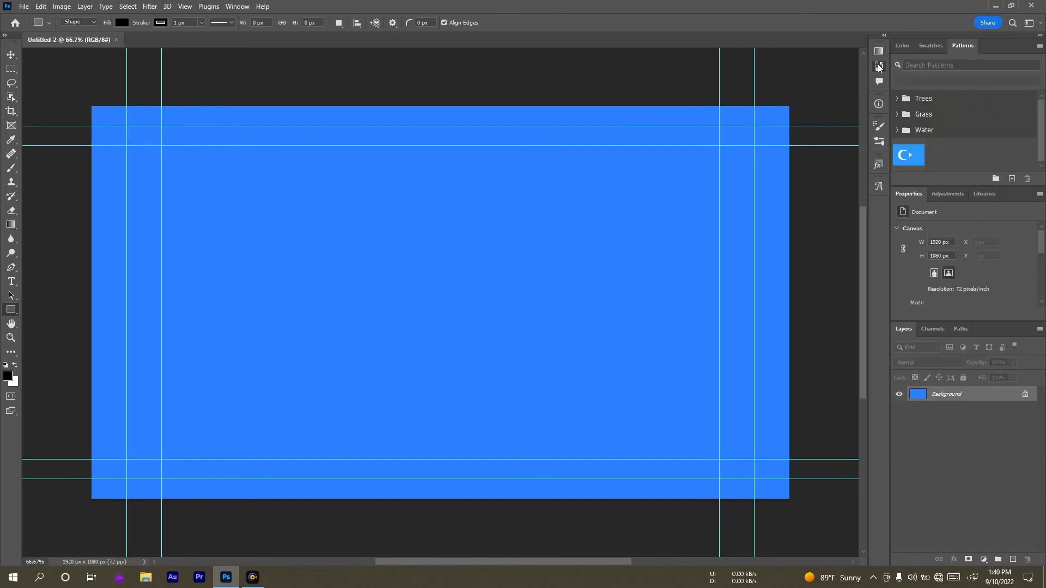
# Check the restored Comments, Info and Gradients panels by expanding them from their icons, and collapse Gradients again.
pyautogui.click(879, 81)
pyautogui.click(879, 102)
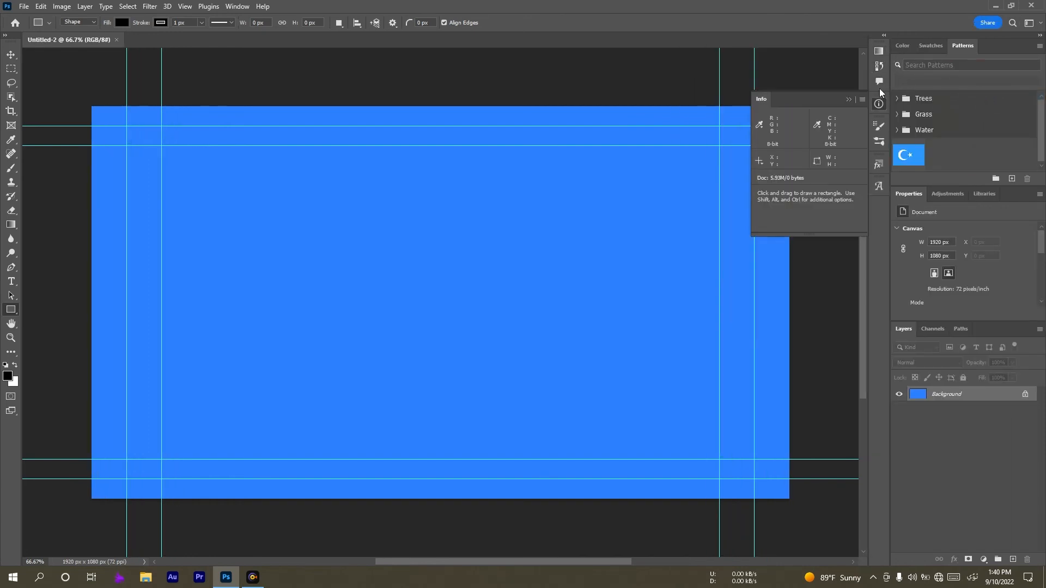
pyautogui.click(879, 50)
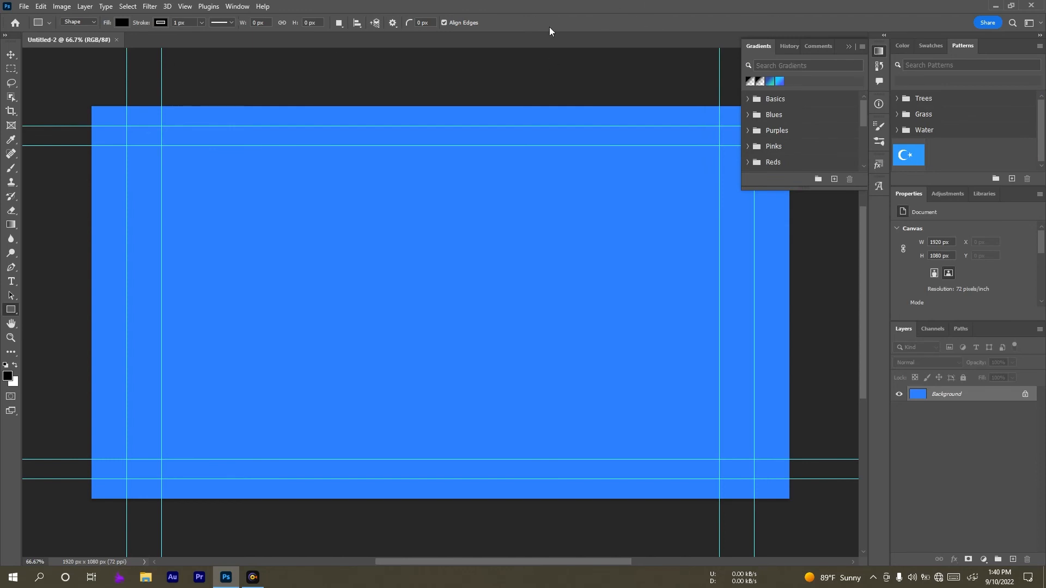
pyautogui.click(874, 50)
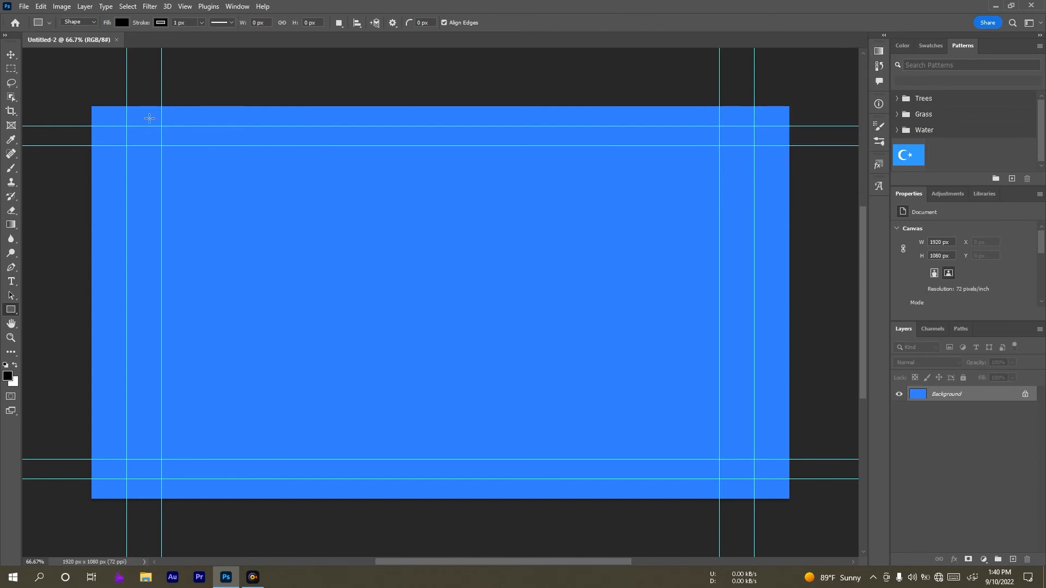
# Examine the tool options of Rectangular Marquee, Lasso, Object Selection, Eyedropper, Spot Healing Brush and Move, plus the available marquee variants.
pyautogui.click(12, 69)
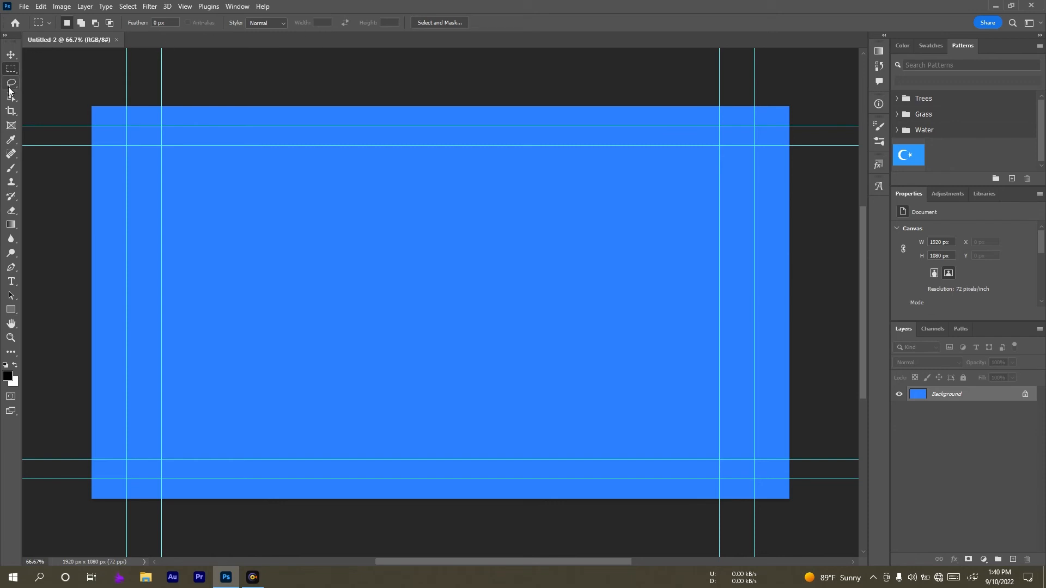
pyautogui.click(10, 84)
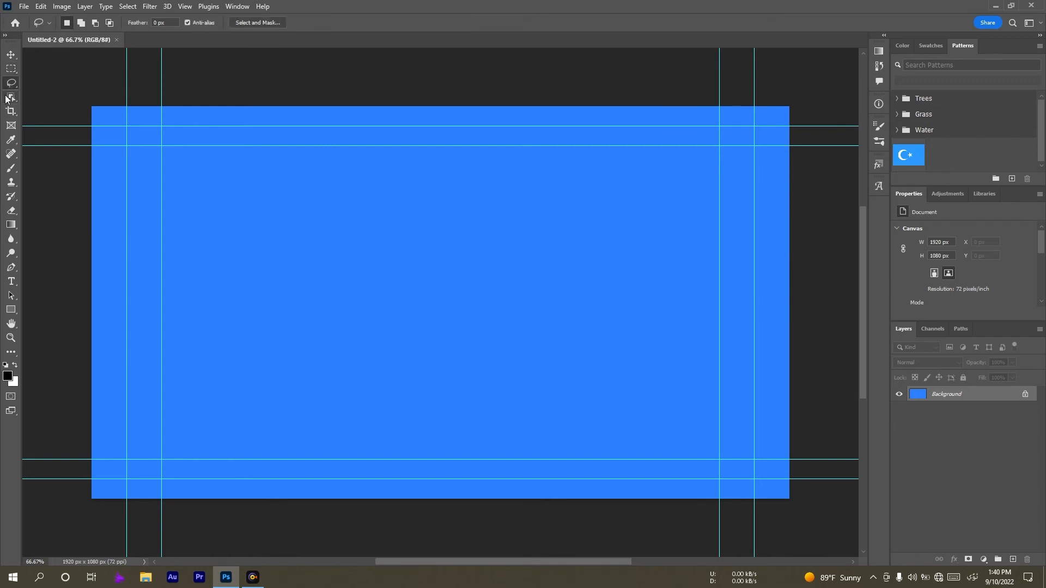
pyautogui.click(8, 98)
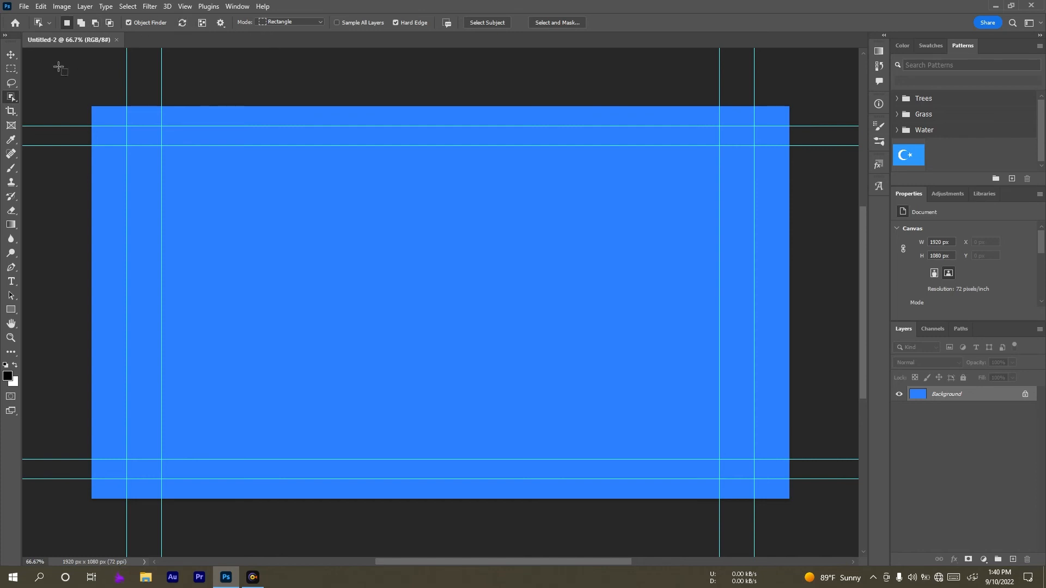
pyautogui.press('i')
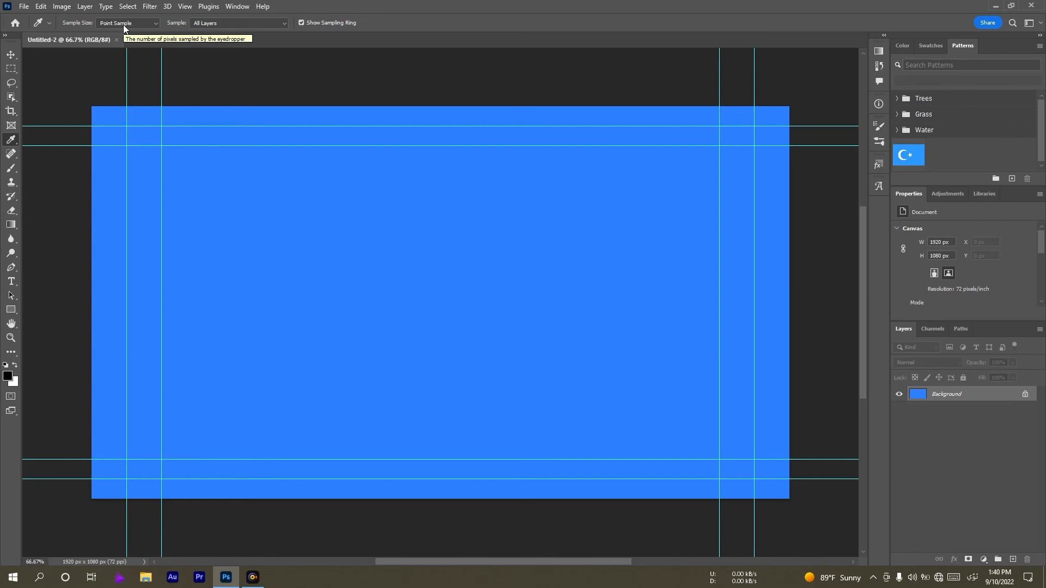
pyautogui.click(14, 154)
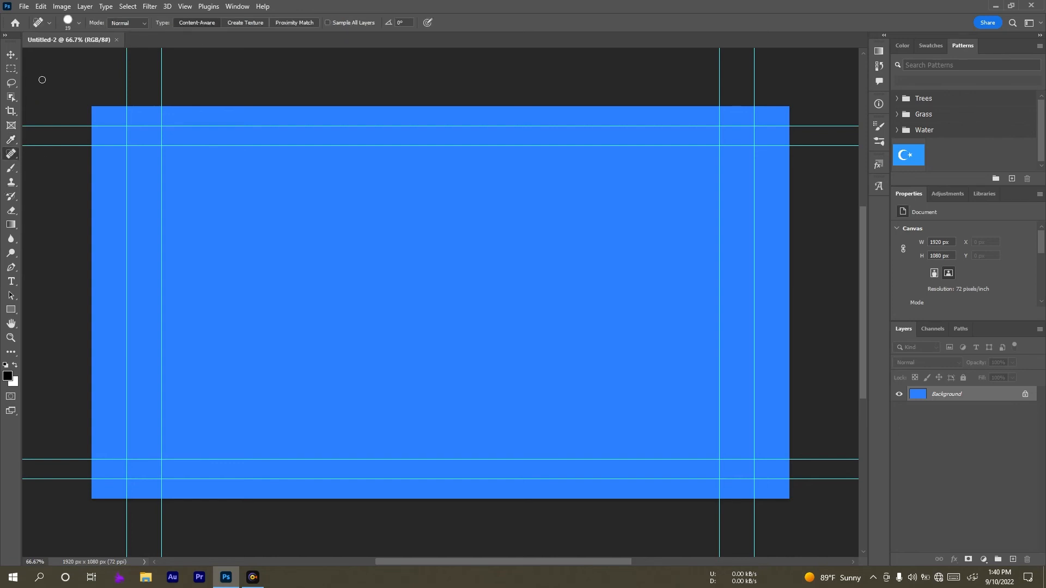
pyautogui.click(12, 54)
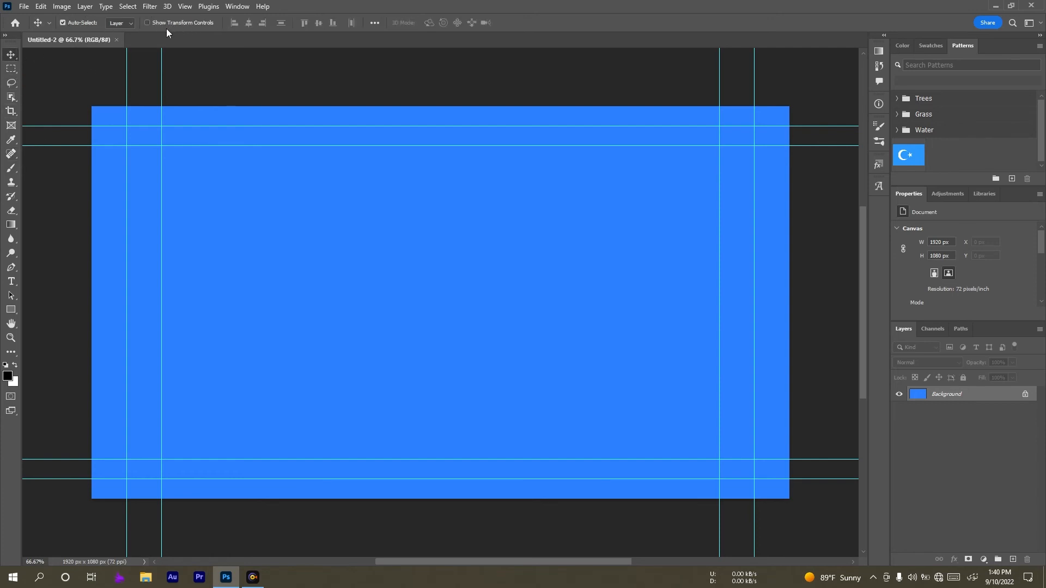
pyautogui.rightClick(15, 71)
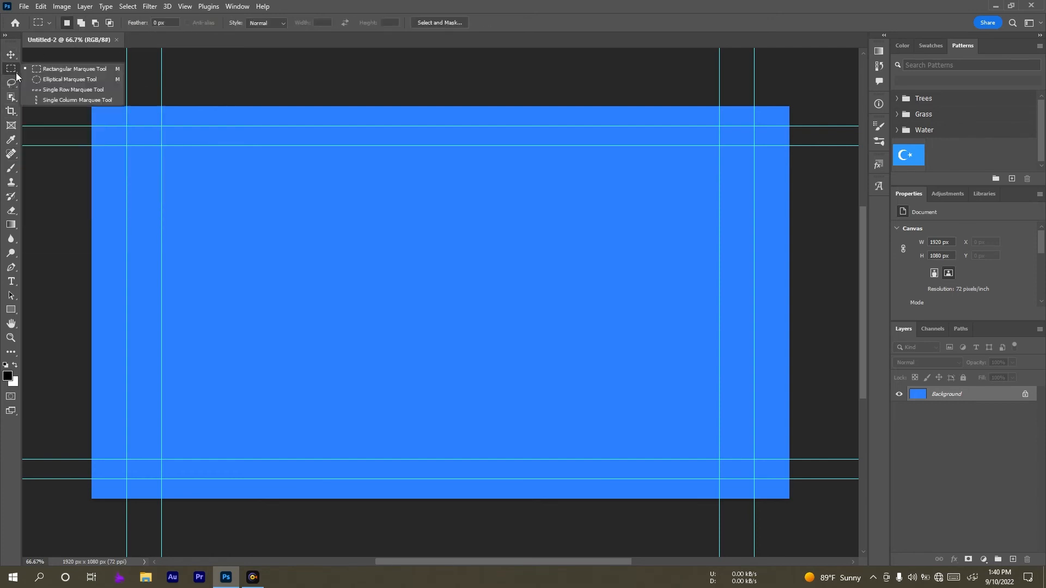
pyautogui.click(16, 73)
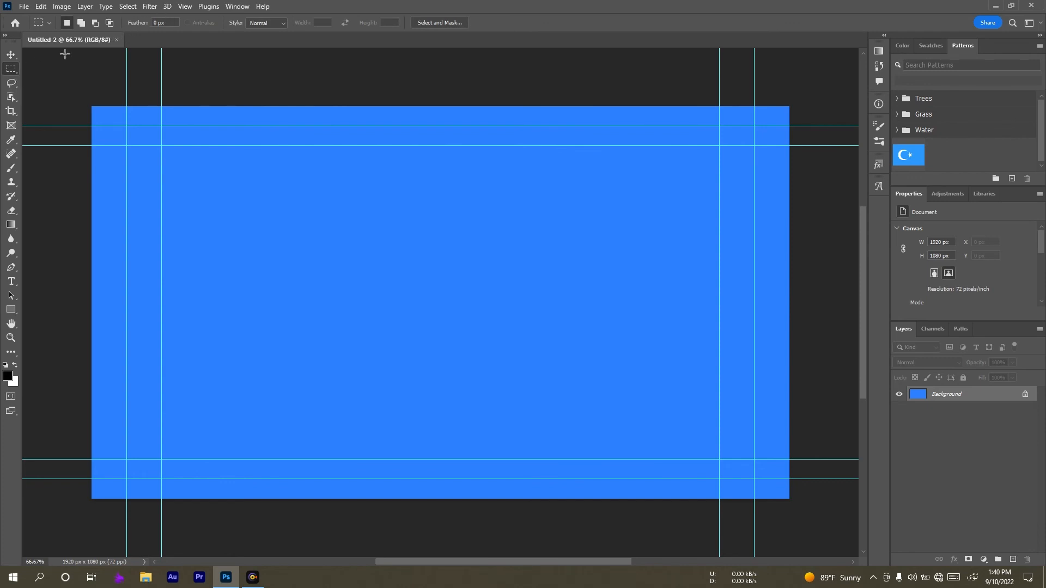
# Enable Show Transform Controls for the Move tool, check the Rectangular Marquee options for comparison, and return to Move.
pyautogui.press('v')
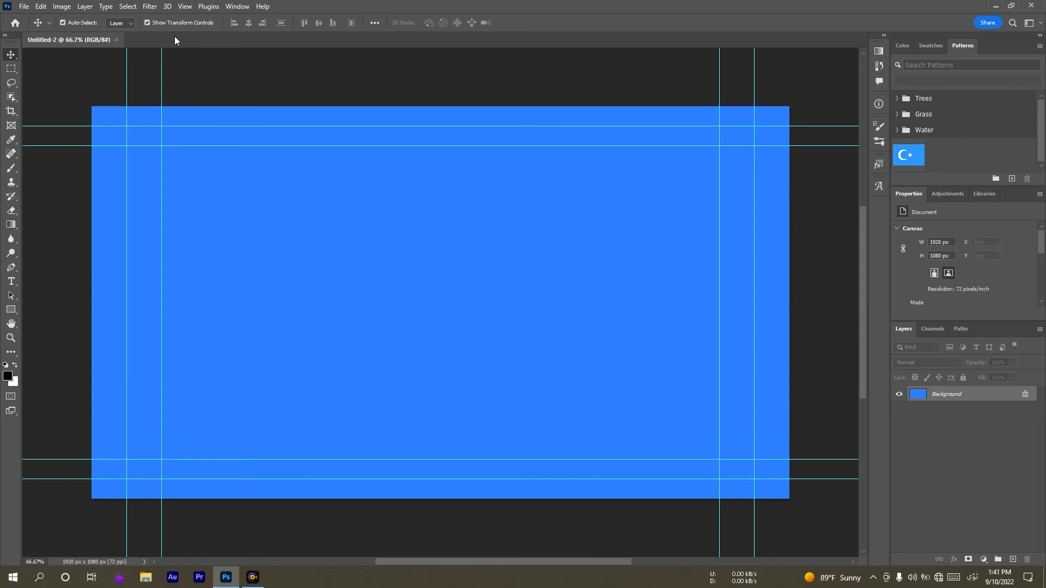
pyautogui.click(11, 69)
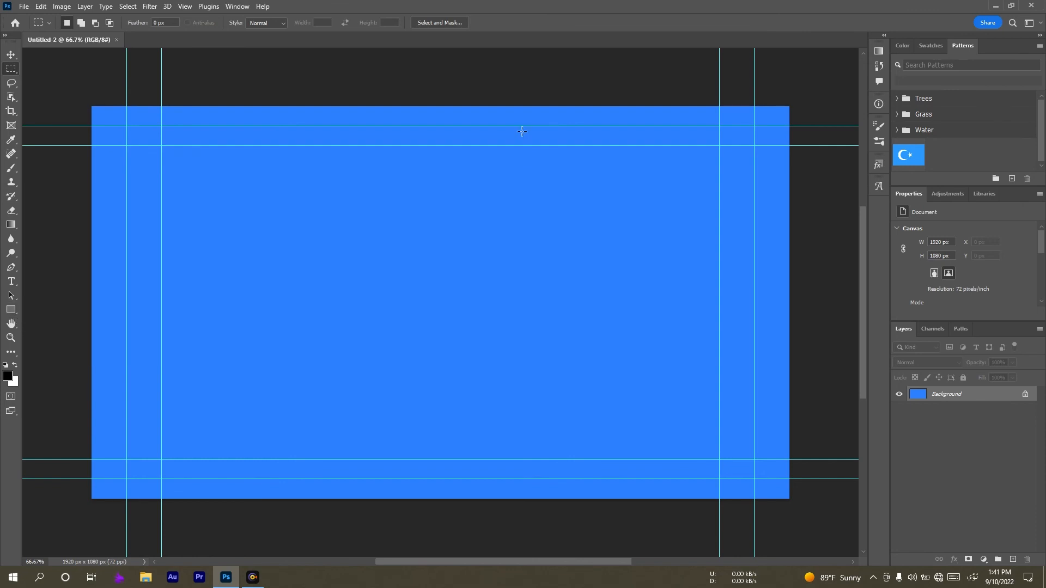
pyautogui.click(10, 54)
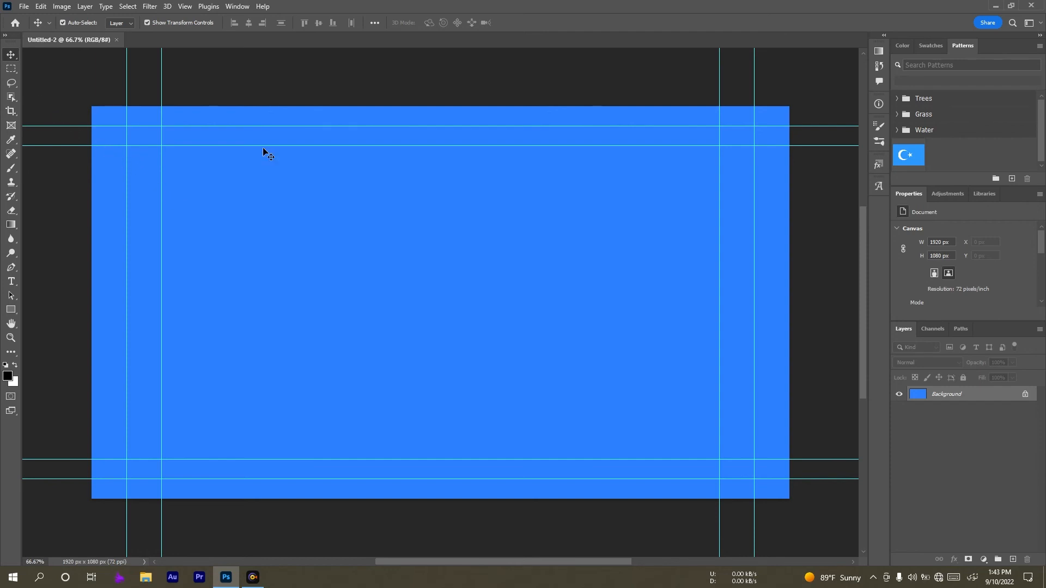
pyautogui.press('ctrl')
pyautogui.hotkey('ctrl', 'o')
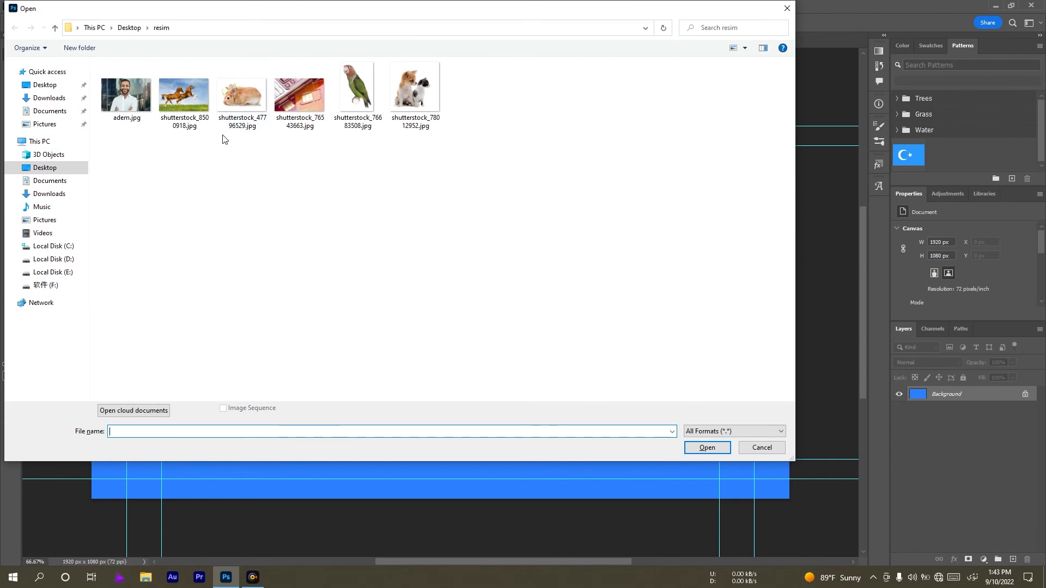
pyautogui.click(246, 159)
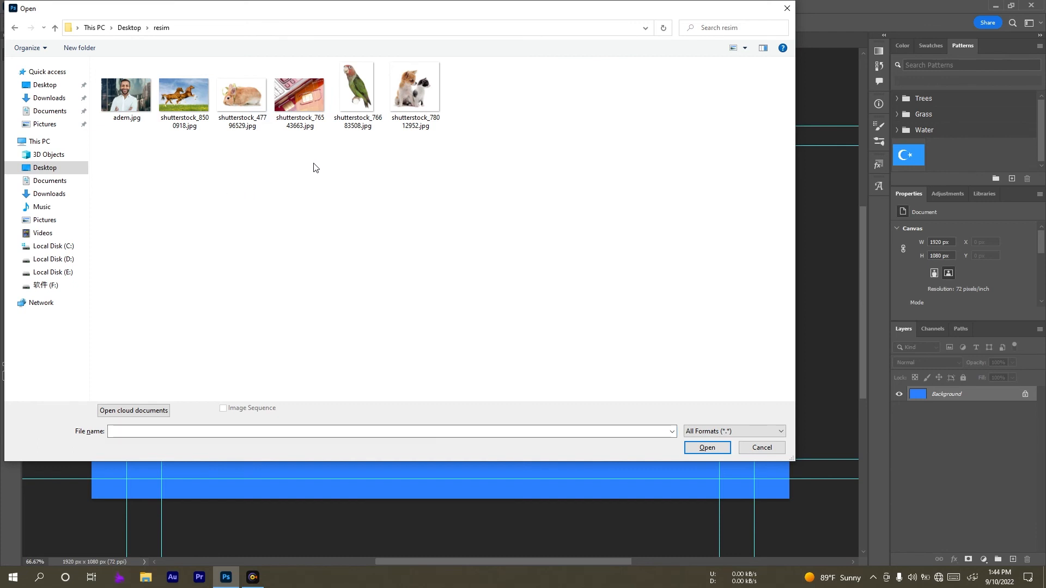
pyautogui.moveTo(444, 193); pyautogui.dragTo(93, 83)
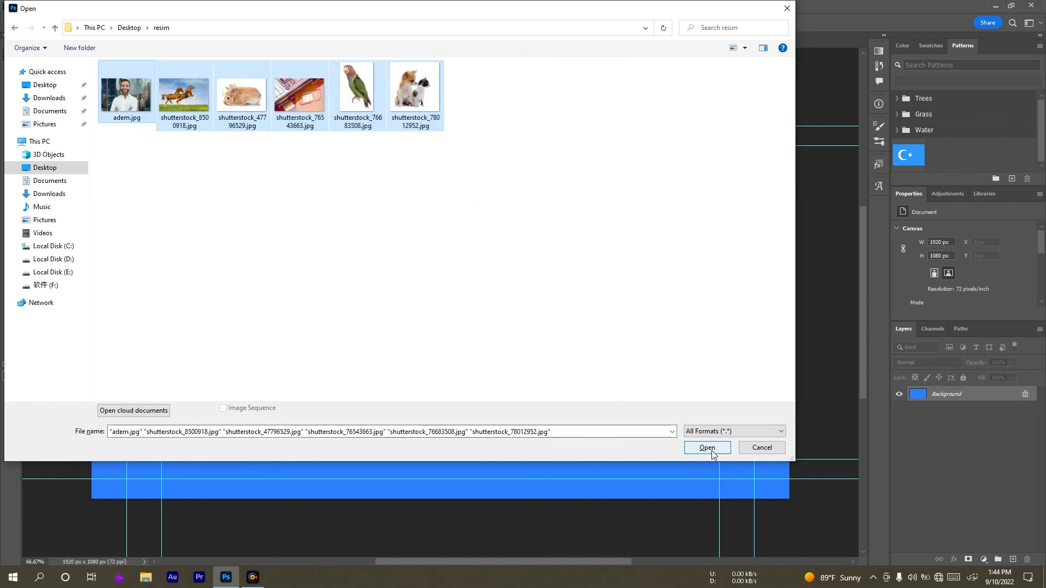
pyautogui.click(761, 448)
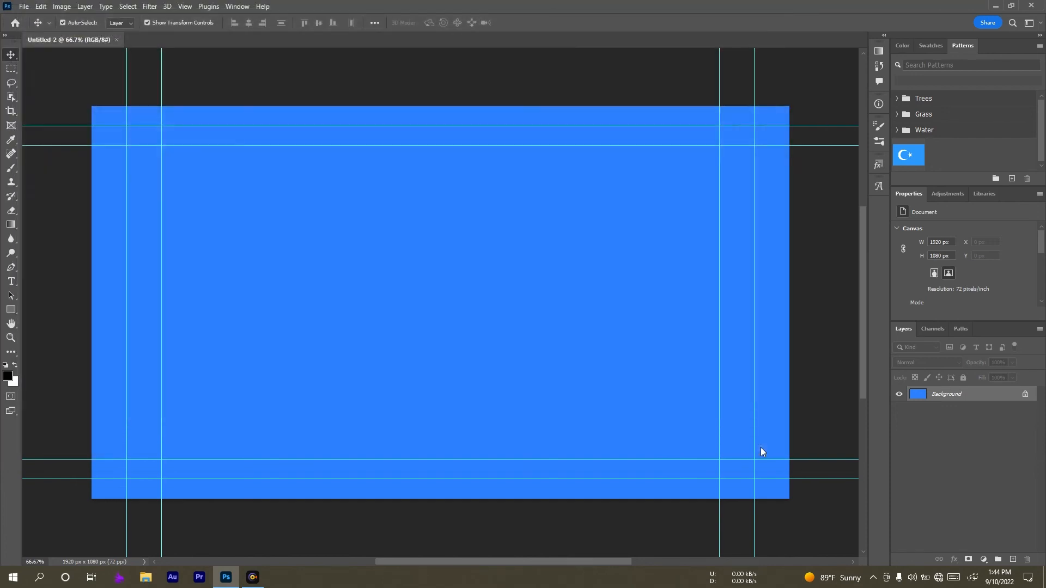
# Bring up the dialog for opening files in the resim folder and try selecting all six images together.
pyautogui.click(23, 6)
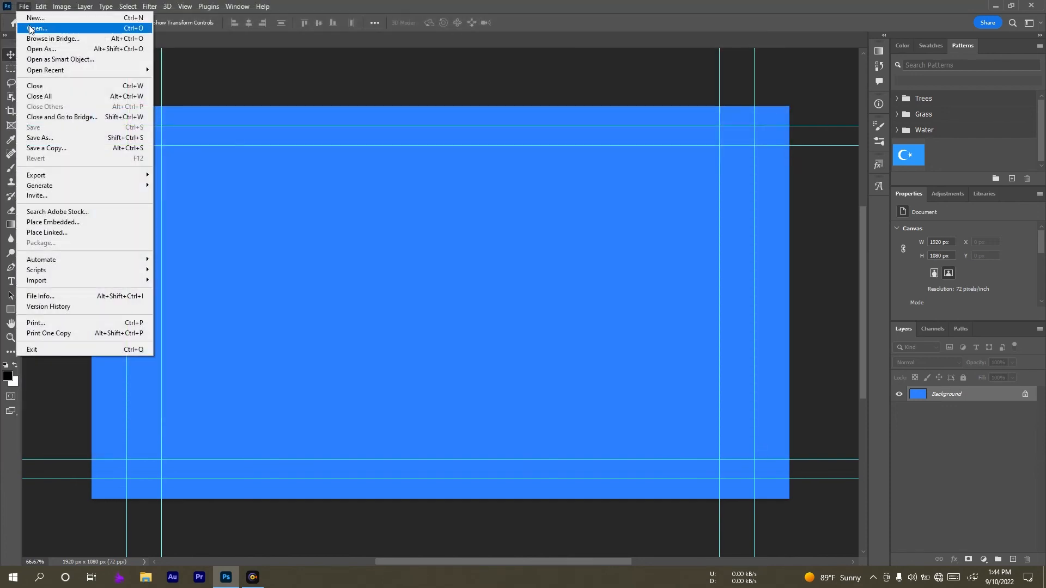
pyautogui.click(31, 28)
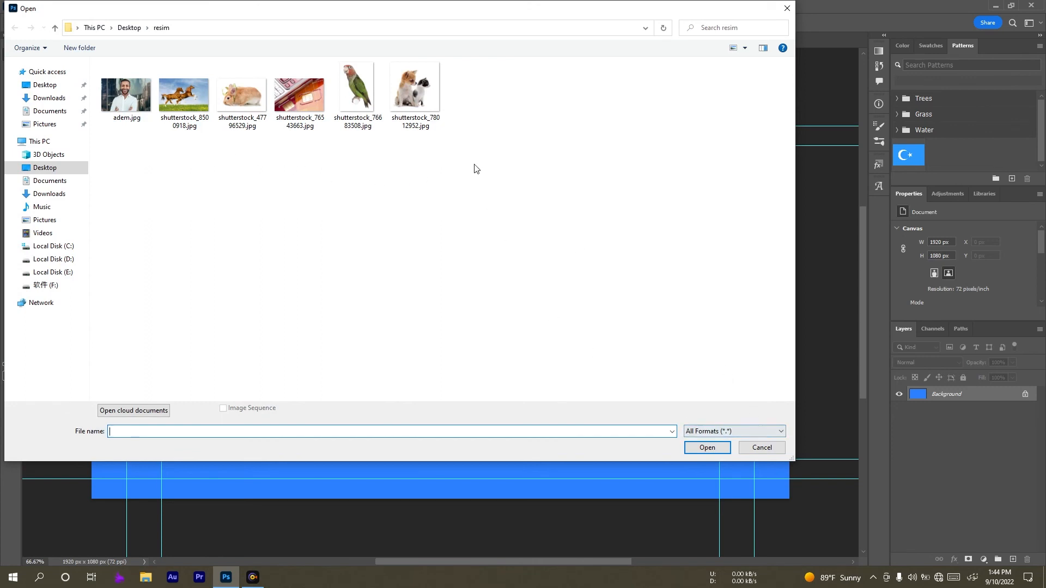
pyautogui.moveTo(496, 180); pyautogui.dragTo(122, 86)
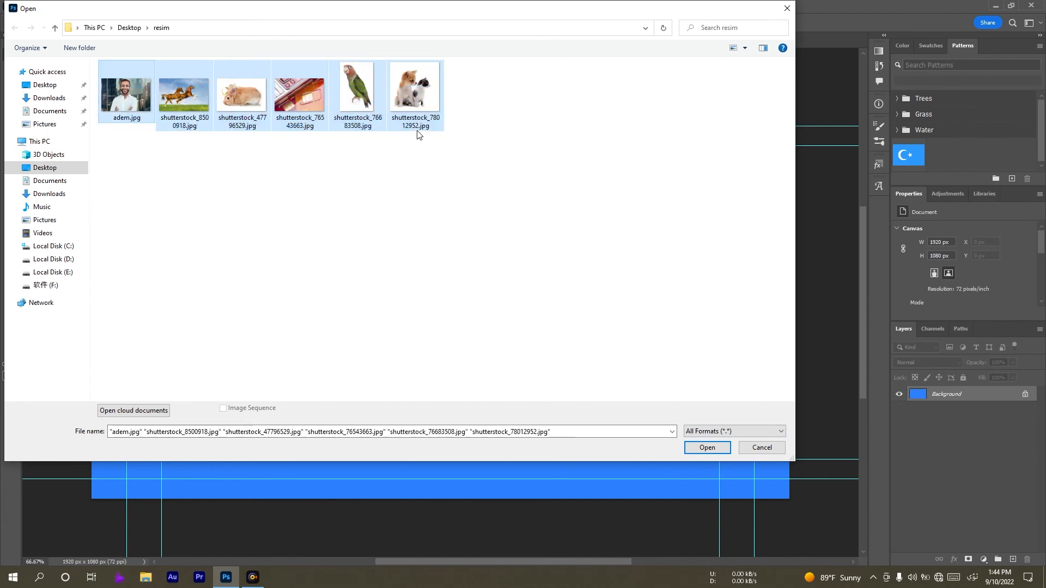
pyautogui.click(412, 111)
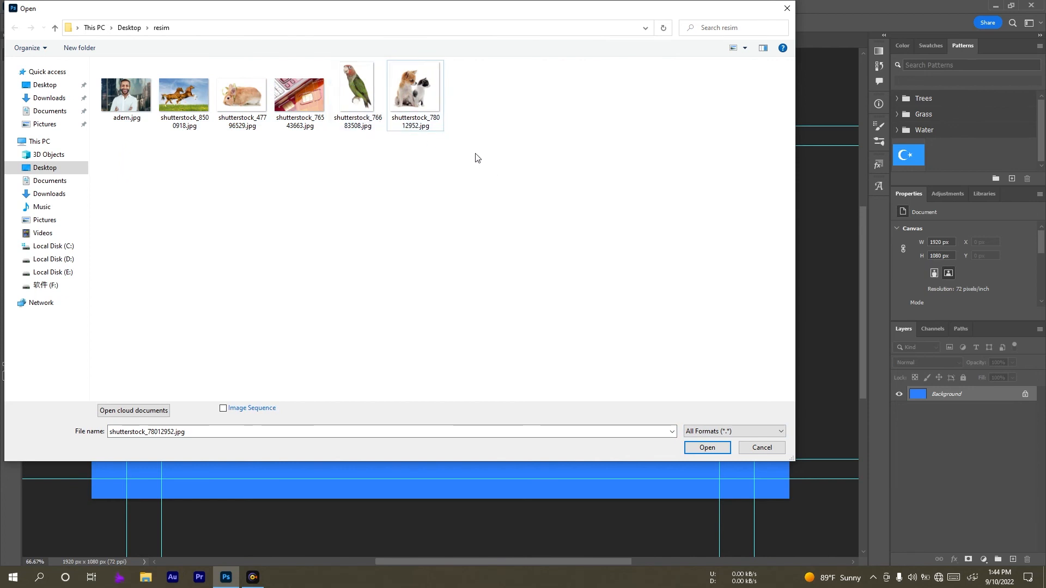
pyautogui.hotkey('ctrl', 'a')
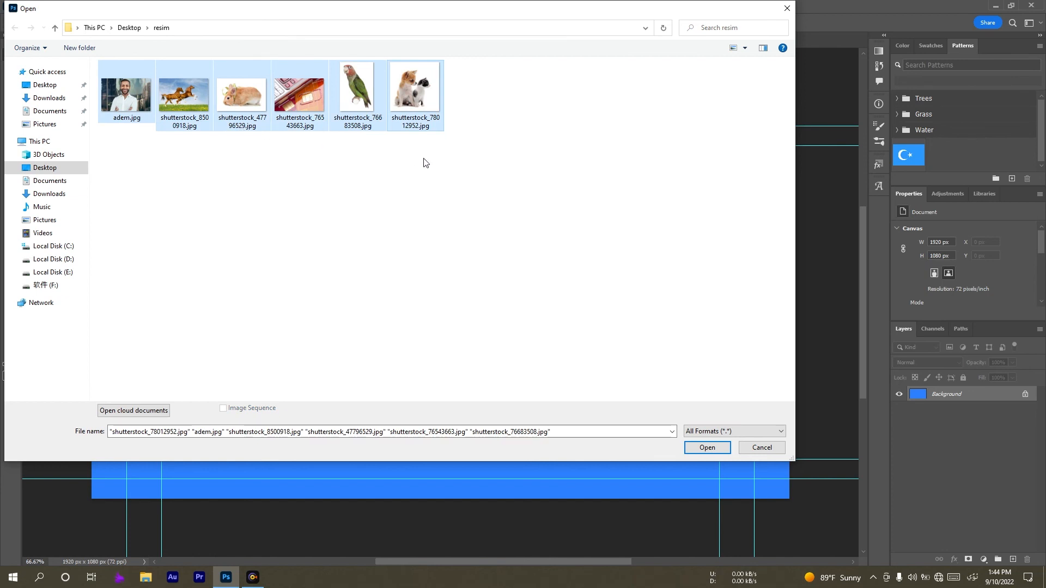
pyautogui.click(441, 162)
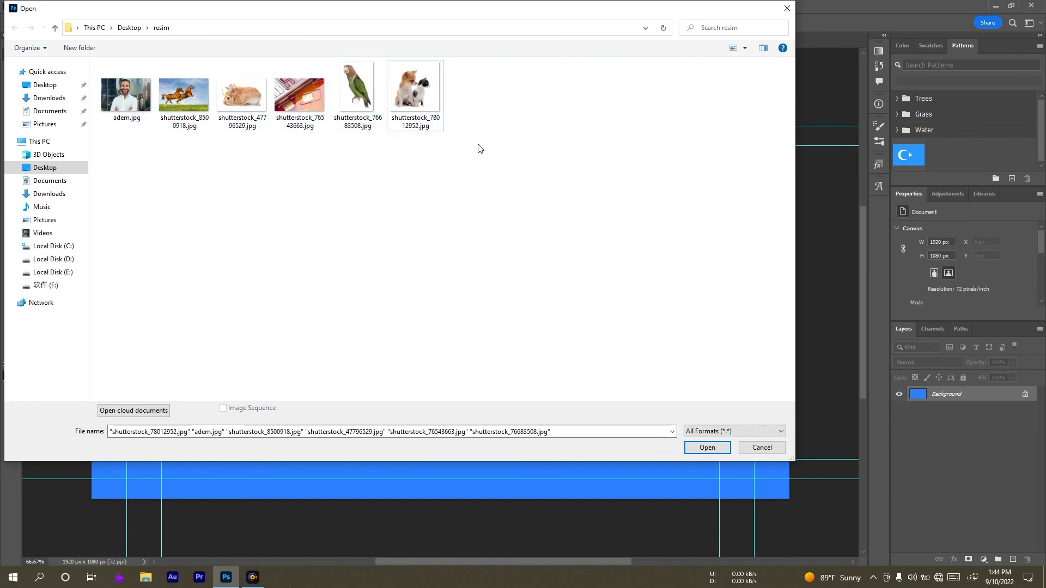
# Try selecting the parrot and puppy images together, a non-adjacent set of puppy, SIM card and horses, and single images.
pyautogui.moveTo(533, 159); pyautogui.dragTo(362, 73)
pyautogui.click(383, 174)
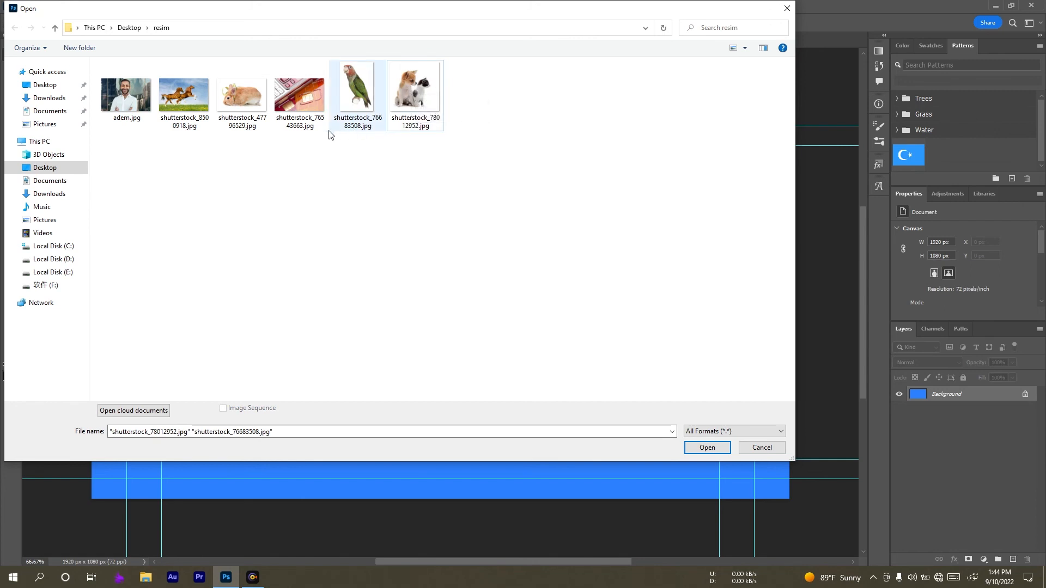
pyautogui.click(403, 97)
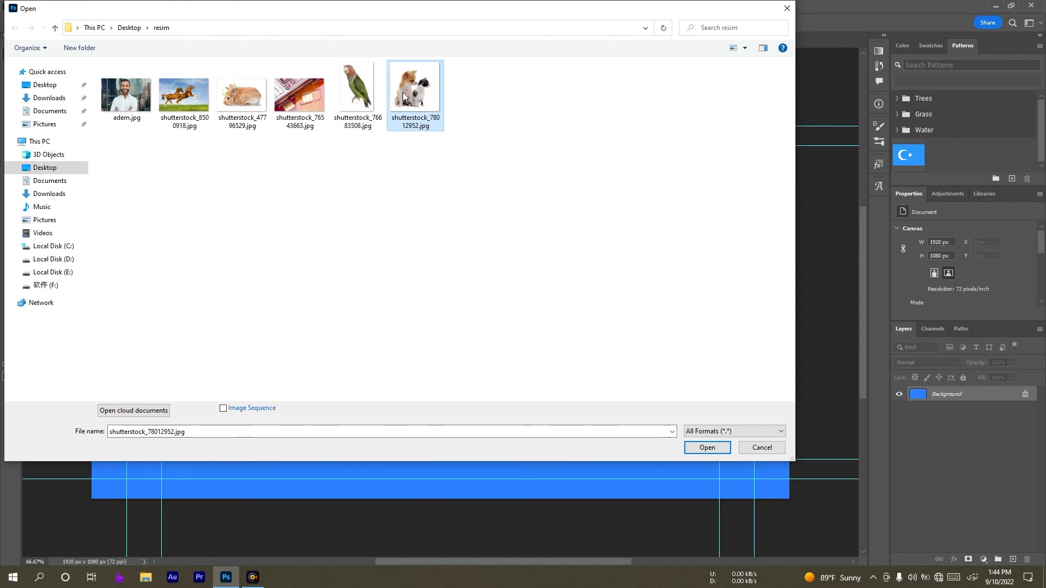
pyautogui.keyDown('ctrl'); pyautogui.click(290, 94); pyautogui.keyUp('ctrl')
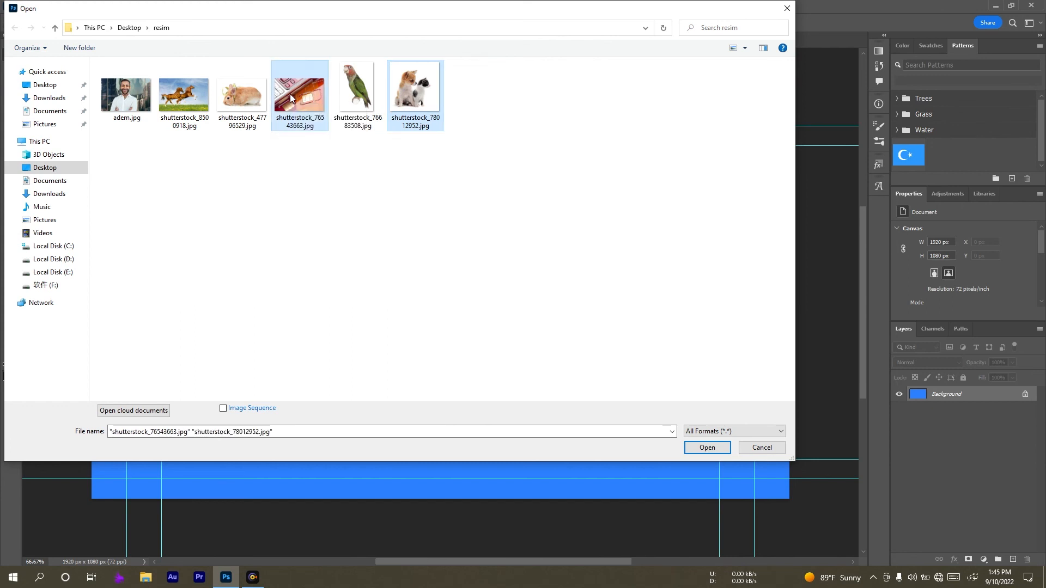
pyautogui.keyDown('ctrl'); pyautogui.click(169, 97); pyautogui.keyUp('ctrl')
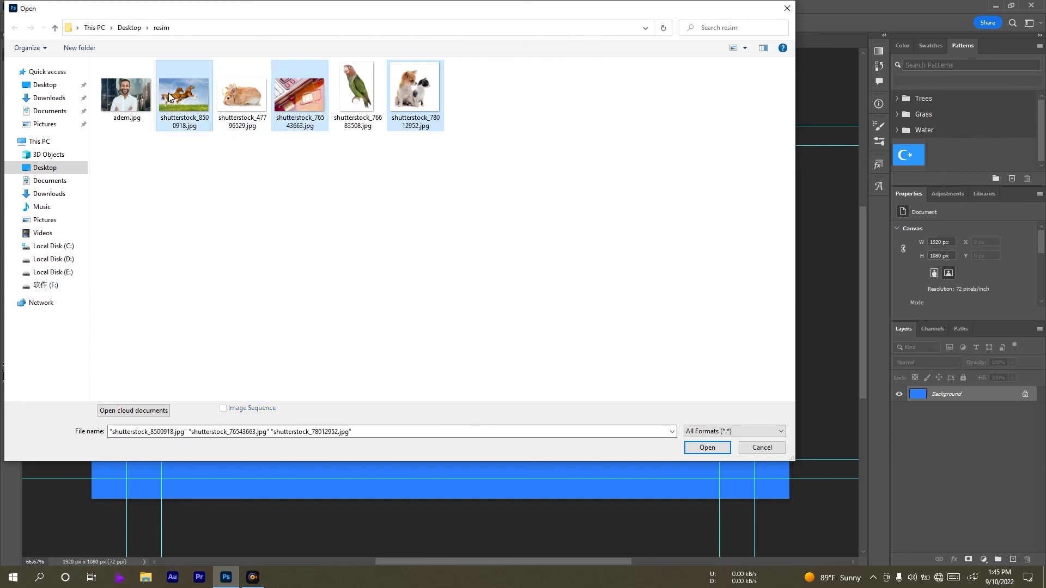
pyautogui.click(413, 102)
pyautogui.click(314, 98)
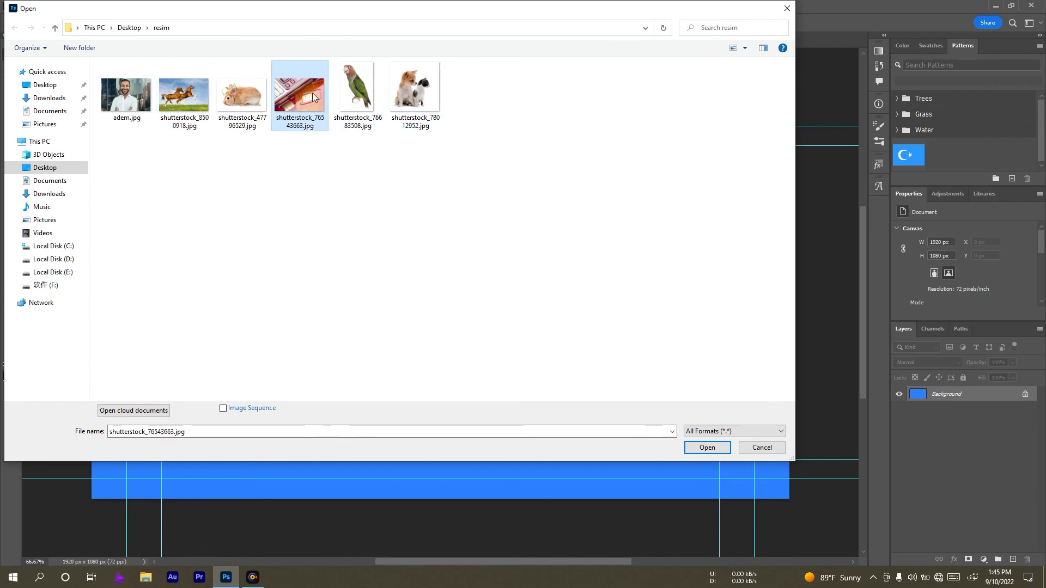
pyautogui.click(227, 97)
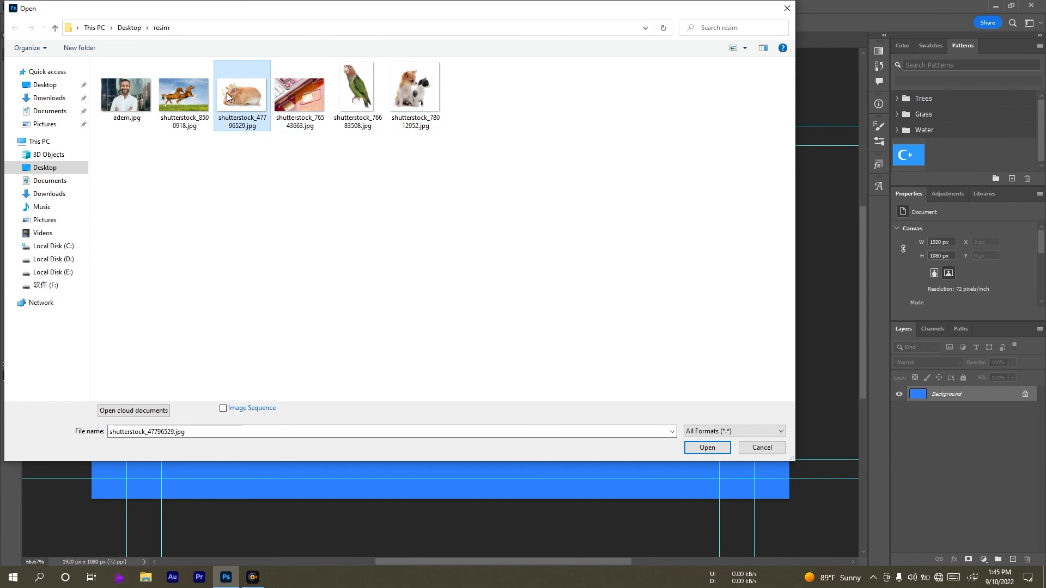
# Open shutterstock_8500918.jpg, shutterstock_76543663.jpg and shutterstock_78012952.jpg together as separate documents.
pyautogui.click(187, 101)
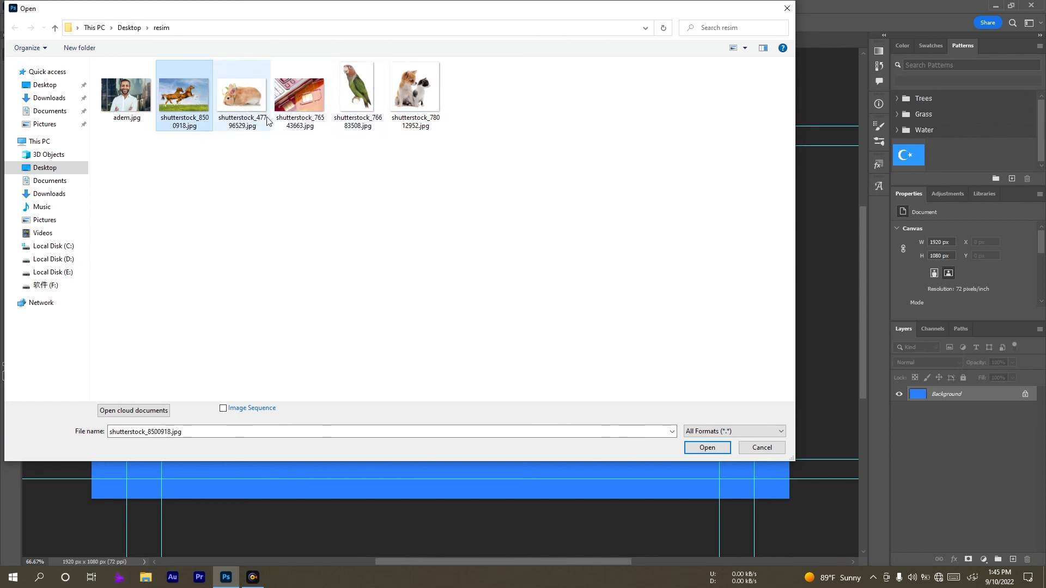
pyautogui.keyDown('ctrl'); pyautogui.click(292, 116); pyautogui.keyUp('ctrl')
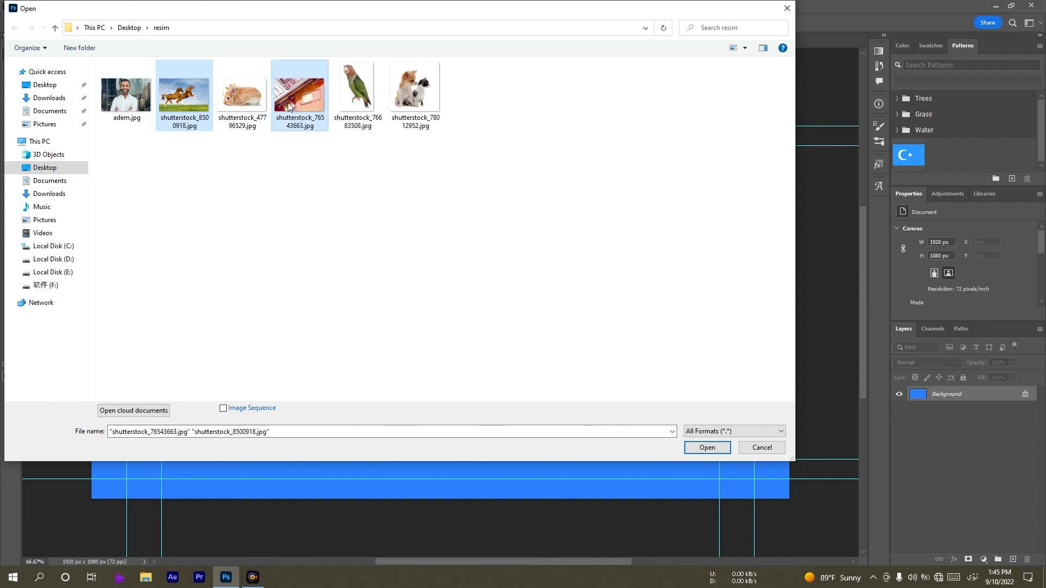
pyautogui.keyDown('ctrl'); pyautogui.click(413, 83); pyautogui.keyUp('ctrl')
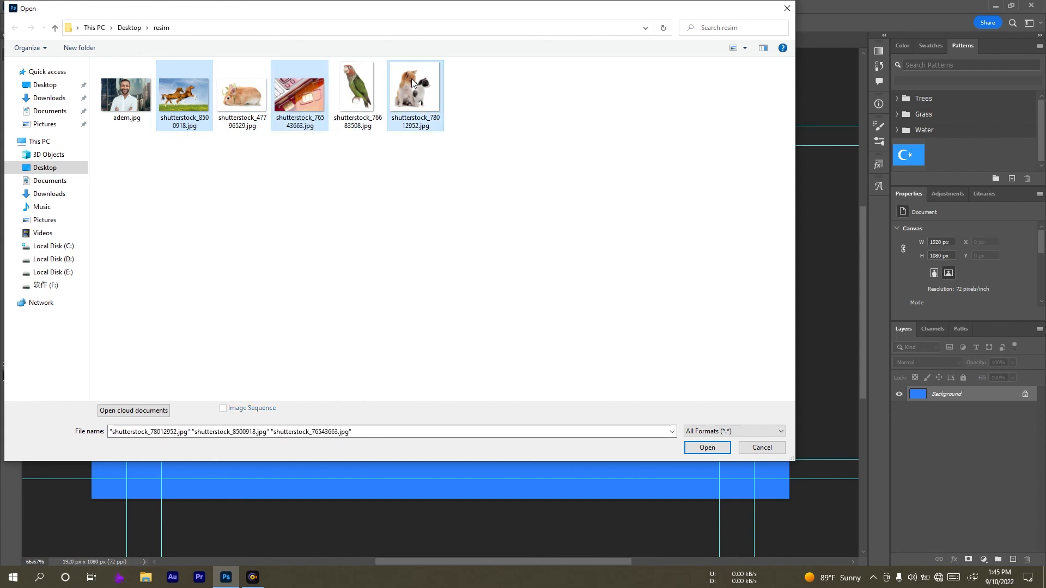
pyautogui.click(706, 448)
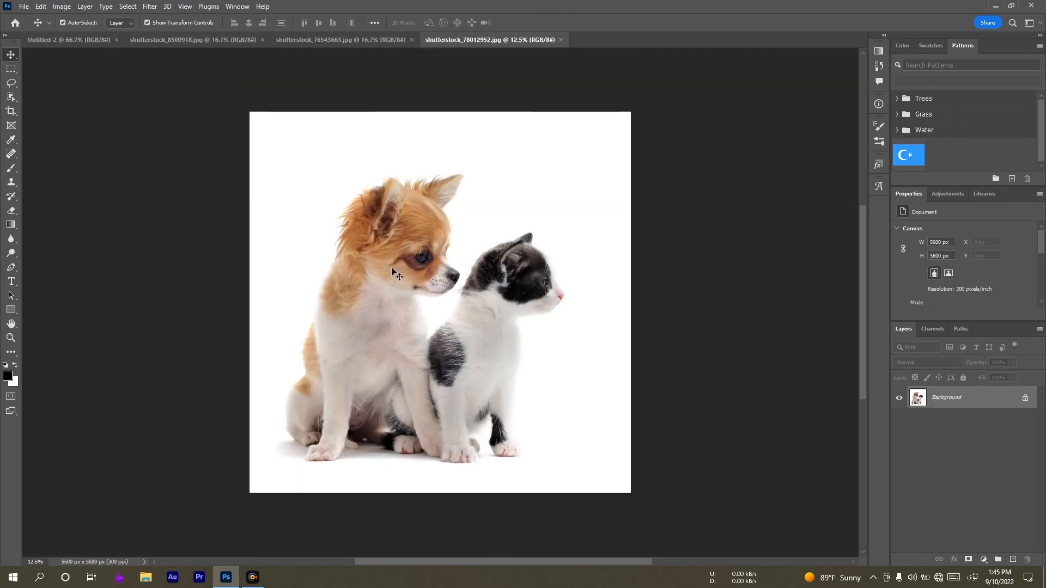
# View the opened SIM card, horses and puppy images by switching between their documents.
pyautogui.click(330, 39)
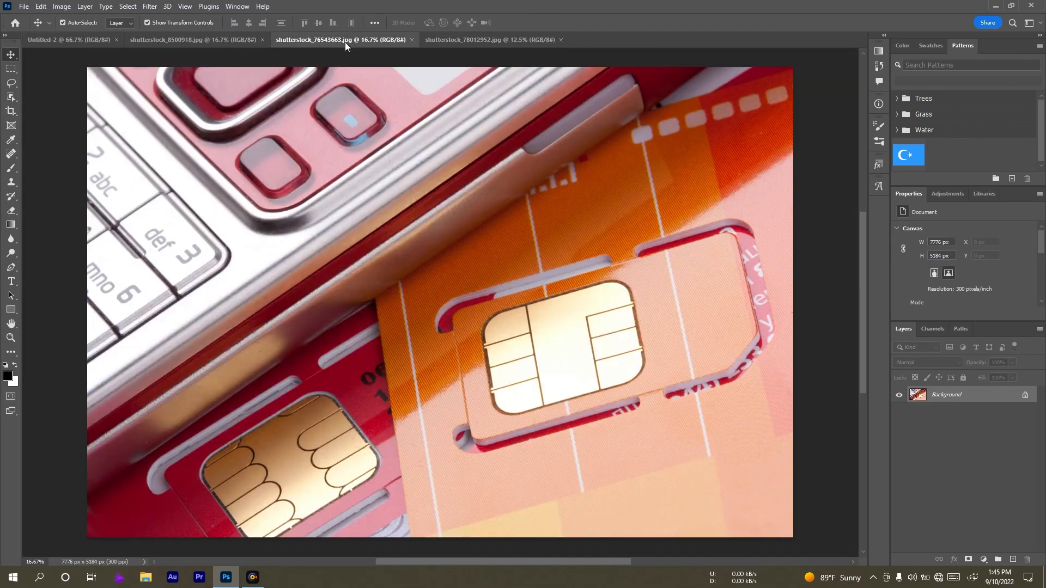
pyautogui.click(250, 39)
pyautogui.click(463, 40)
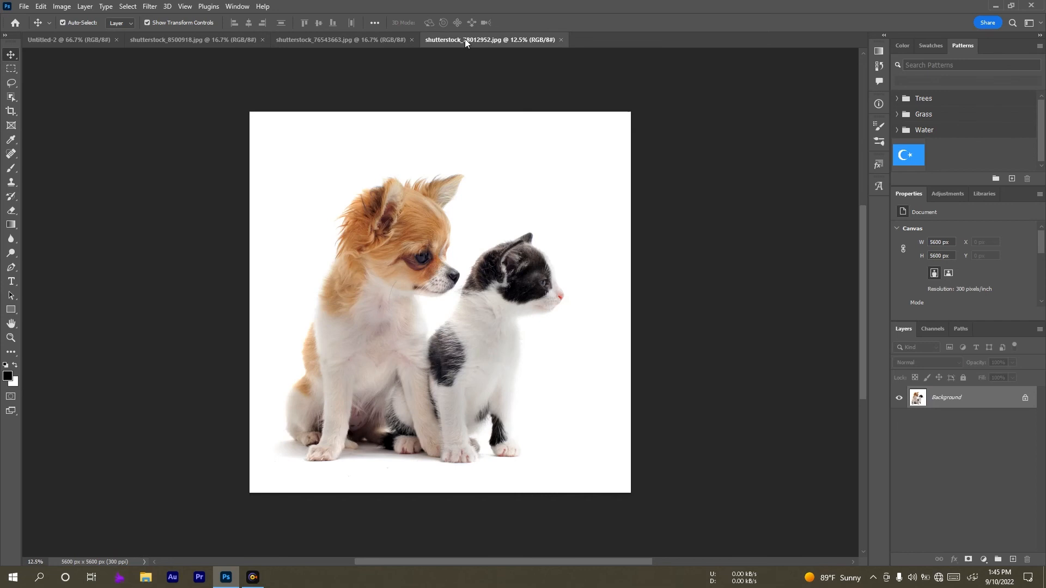
# Close the three image documents, keeping only Untitled-2 open.
pyautogui.click(412, 40)
pyautogui.click(409, 40)
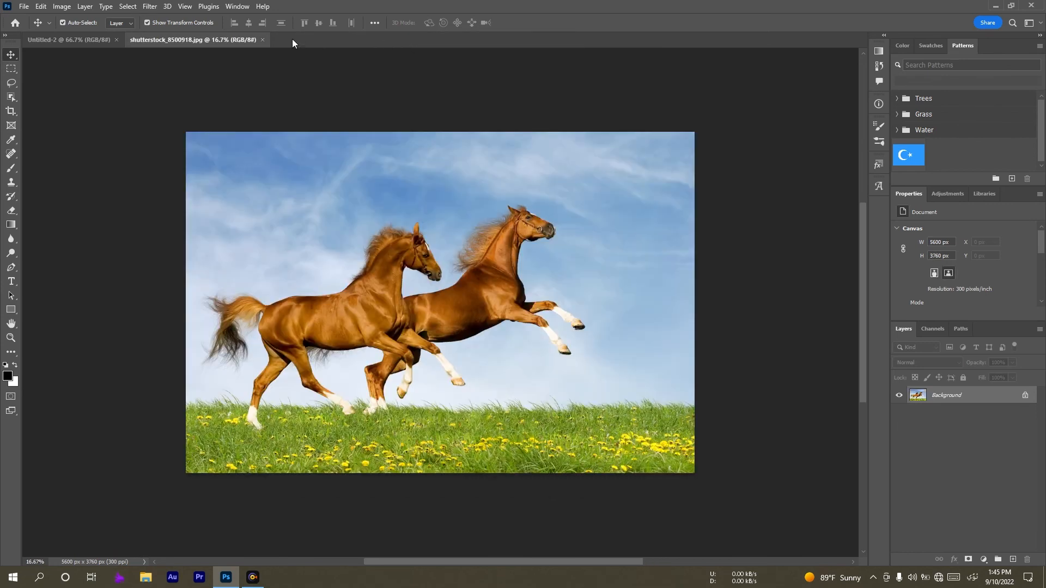
pyautogui.click(262, 40)
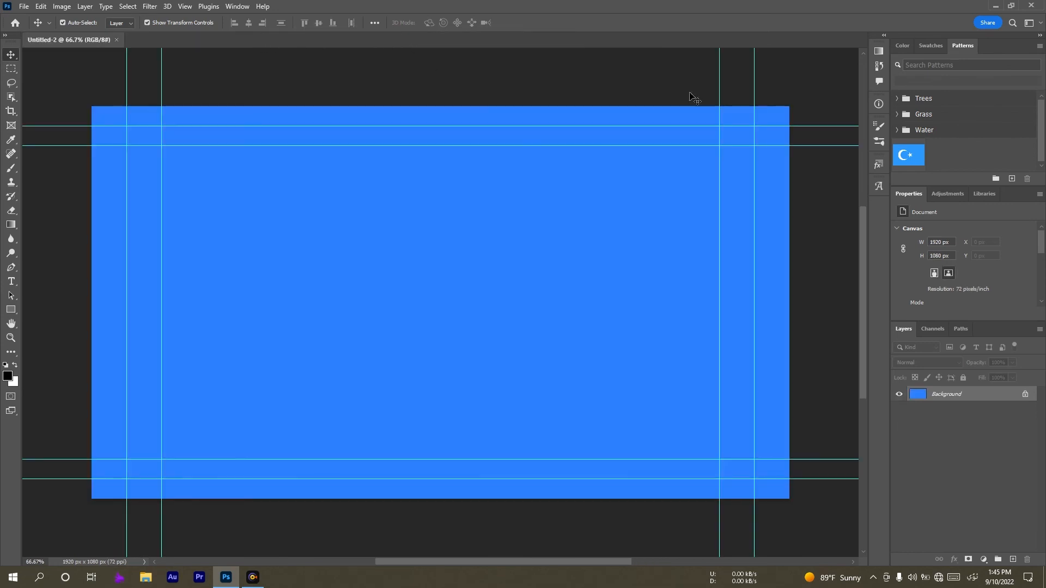
# Try selecting all six images in the resim folder at once, and clear the selection.
pyautogui.moveTo(977, 404); pyautogui.dragTo(165, 178)
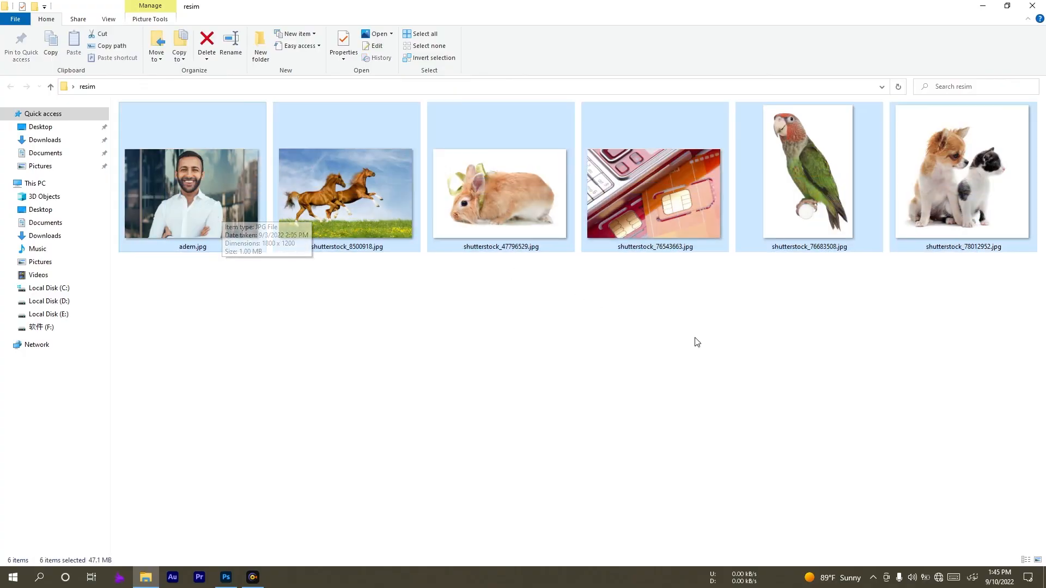
pyautogui.click(873, 381)
pyautogui.moveTo(941, 388); pyautogui.dragTo(152, 172)
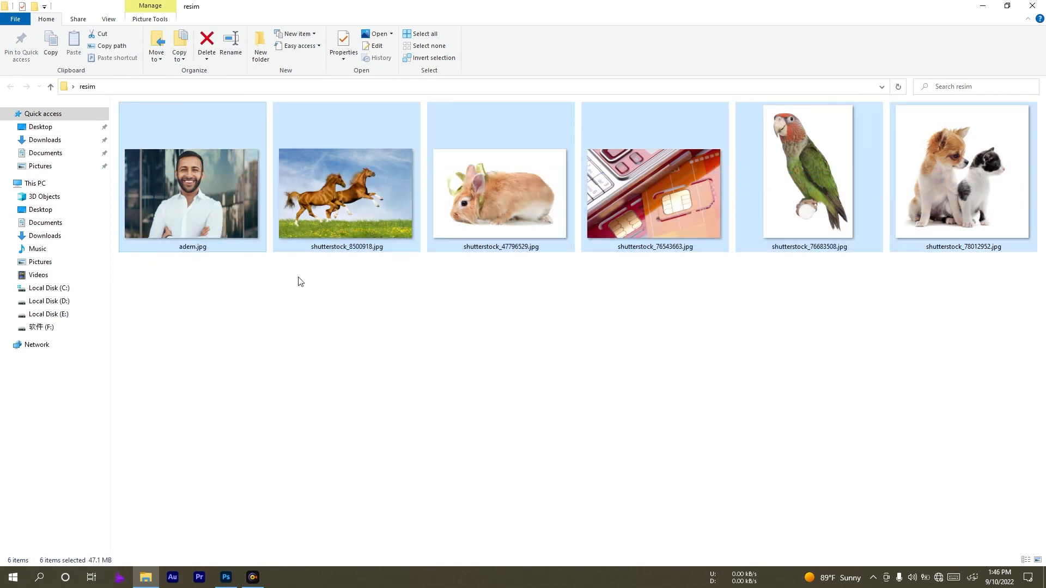
pyautogui.click(330, 309)
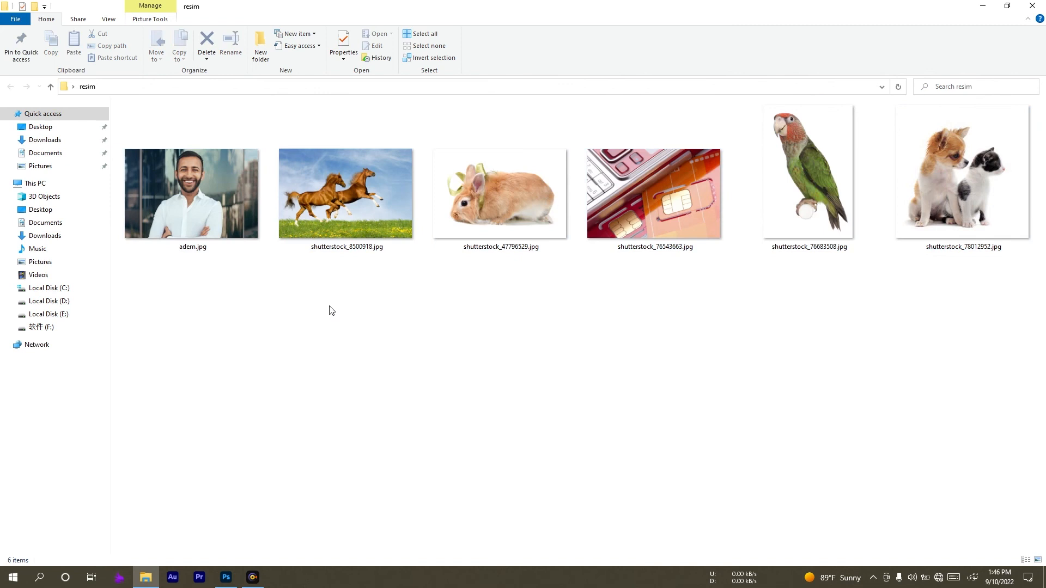
# Open the man's portrait, shutterstock_76543663.jpg, shutterstock_78012952.jpg and shutterstock_8500918.jpg together in Photoshop as separate documents.
pyautogui.click(223, 214)
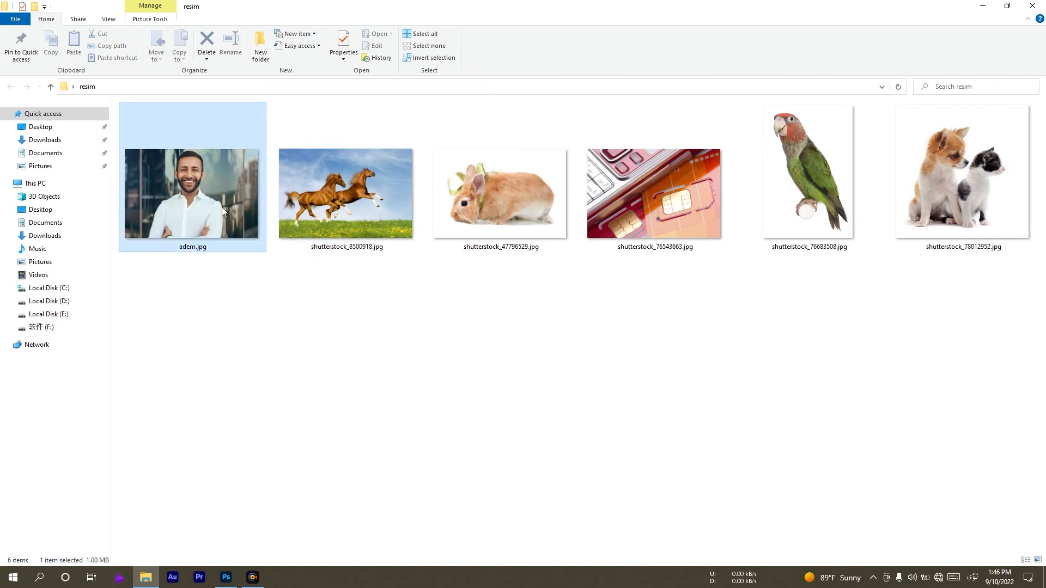
pyautogui.keyDown('ctrl'); pyautogui.click(640, 222); pyautogui.keyUp('ctrl')
pyautogui.keyDown('ctrl'); pyautogui.click(915, 189); pyautogui.keyUp('ctrl')
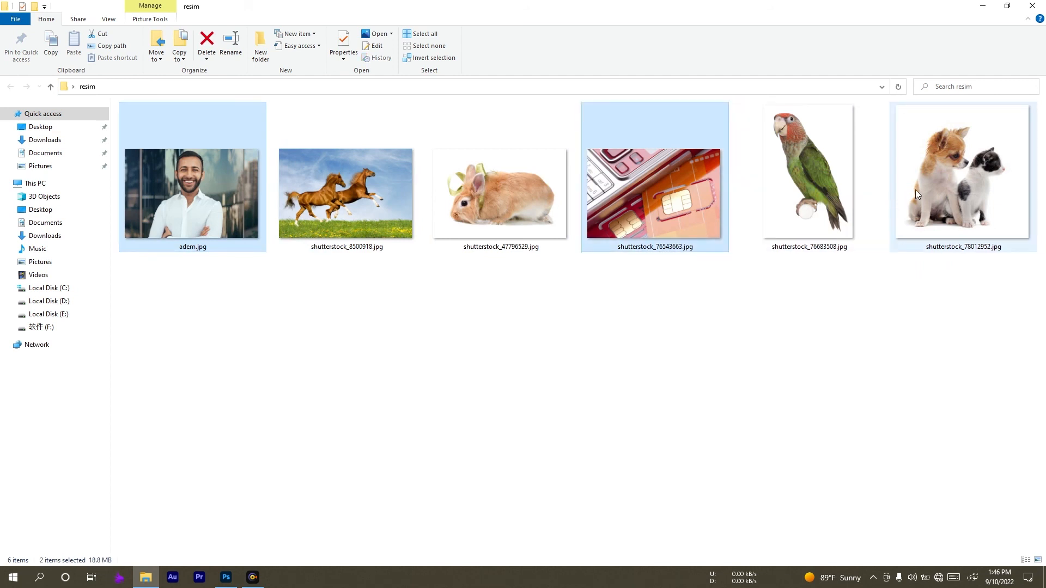
pyautogui.keyDown('ctrl'); pyautogui.click(376, 232); pyautogui.keyUp('ctrl')
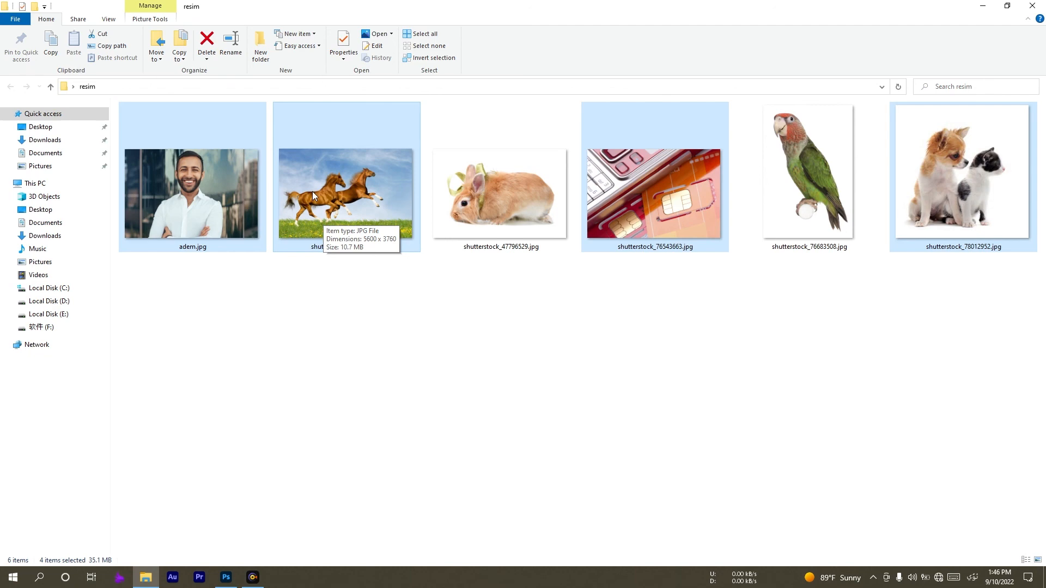
pyautogui.moveTo(312, 190); pyautogui.dragTo(246, 37)
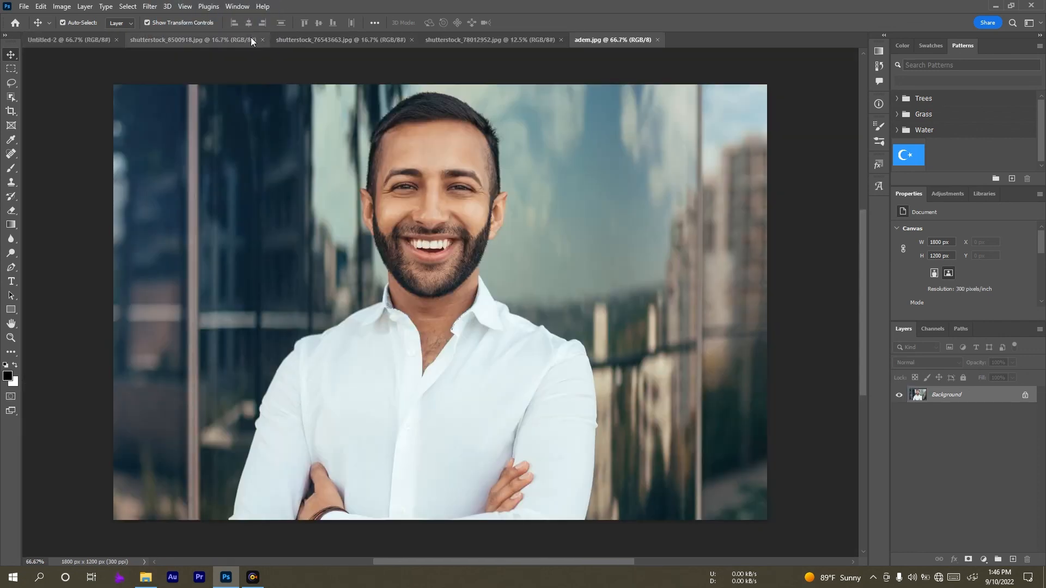
# View the puppy, SIM card, horses, Untitled-2 and portrait documents by switching between them.
pyautogui.click(531, 40)
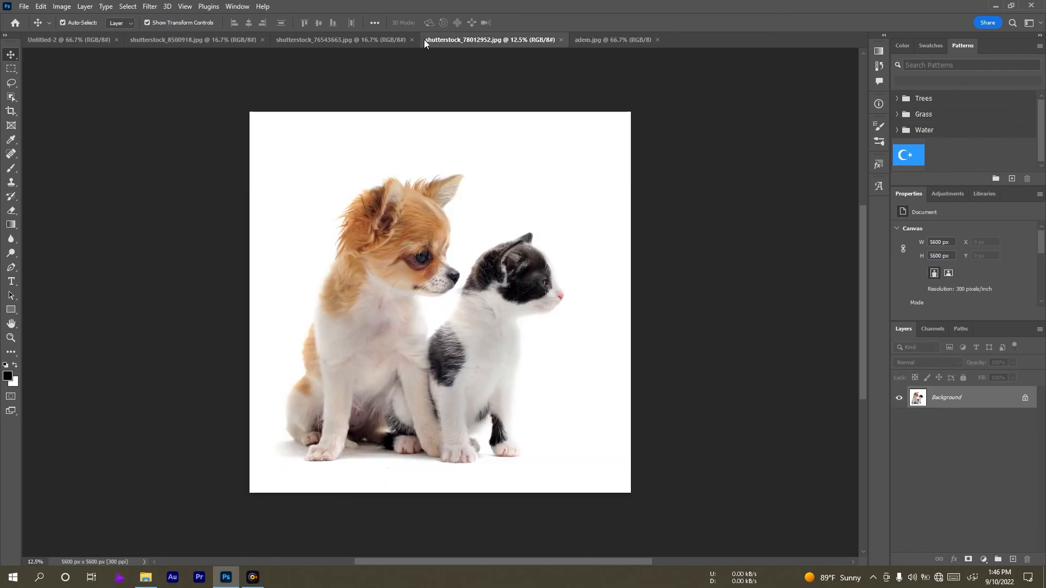
pyautogui.click(383, 41)
pyautogui.click(233, 39)
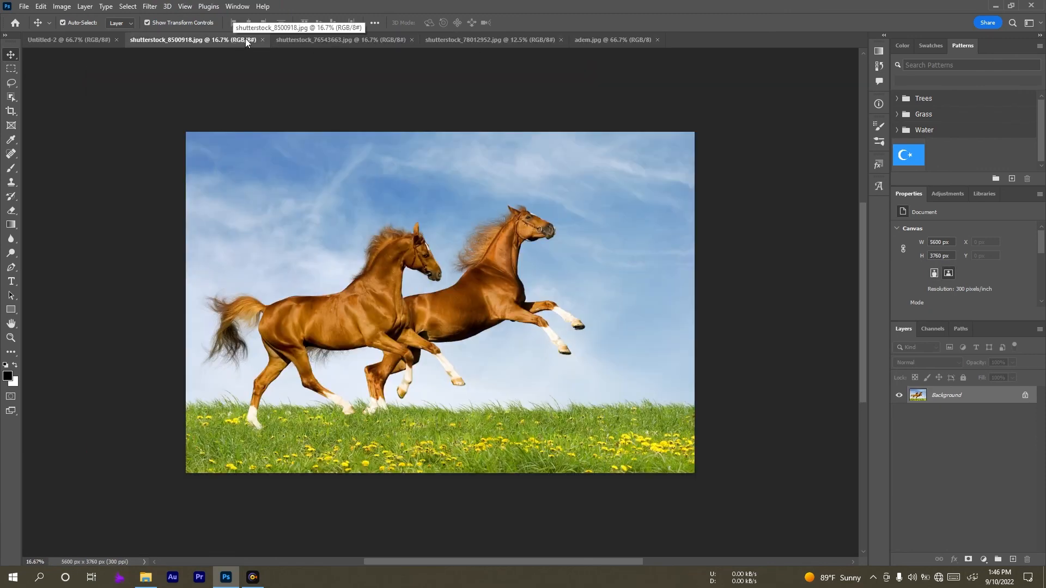
pyautogui.click(94, 39)
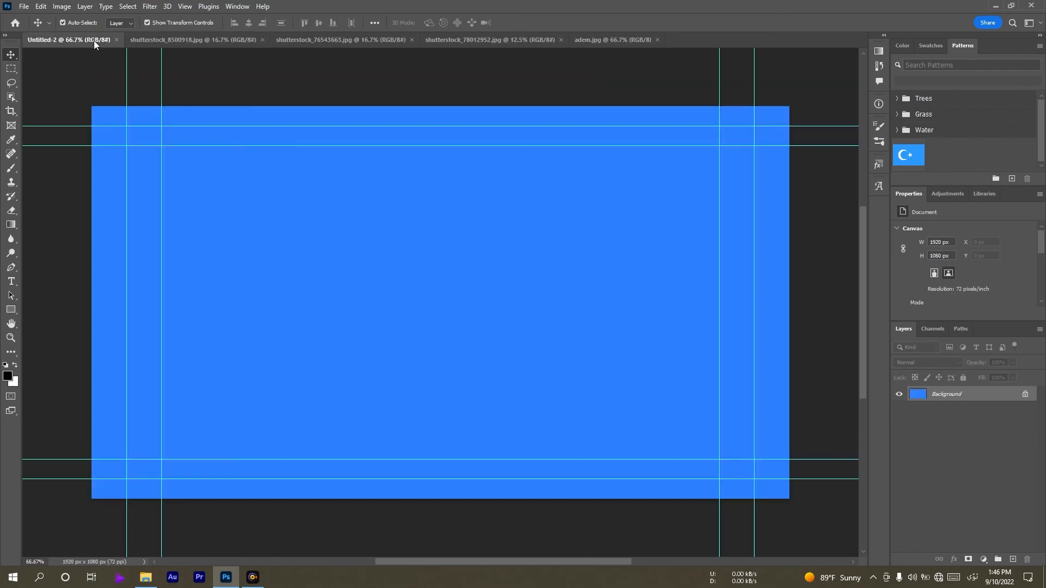
pyautogui.click(223, 41)
pyautogui.click(288, 45)
pyautogui.click(436, 42)
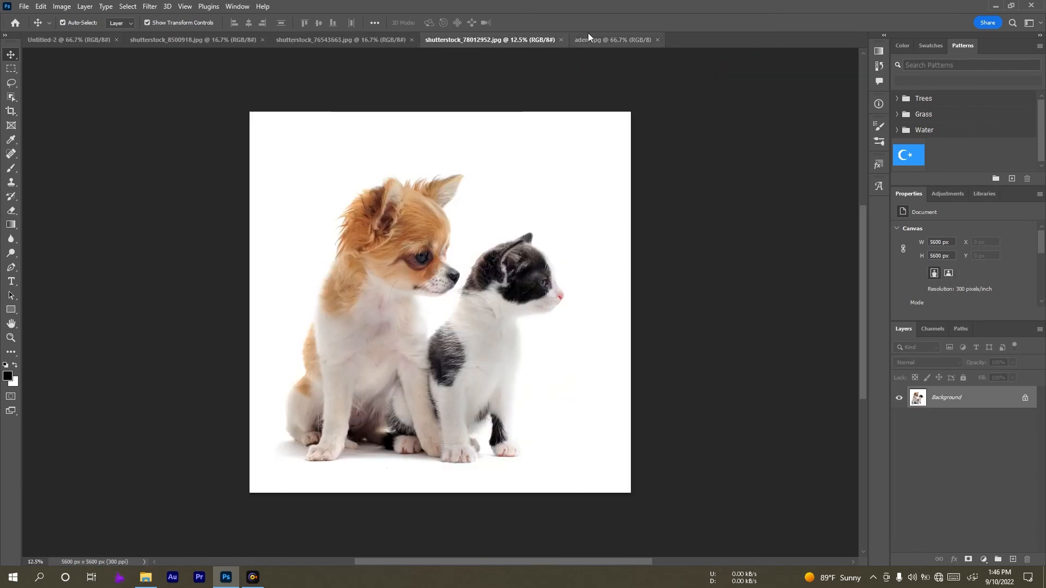
pyautogui.click(606, 42)
# Place the four selected images from the resim folder into Untitled-2 as separate layers at their default sizes.
pyautogui.click(87, 40)
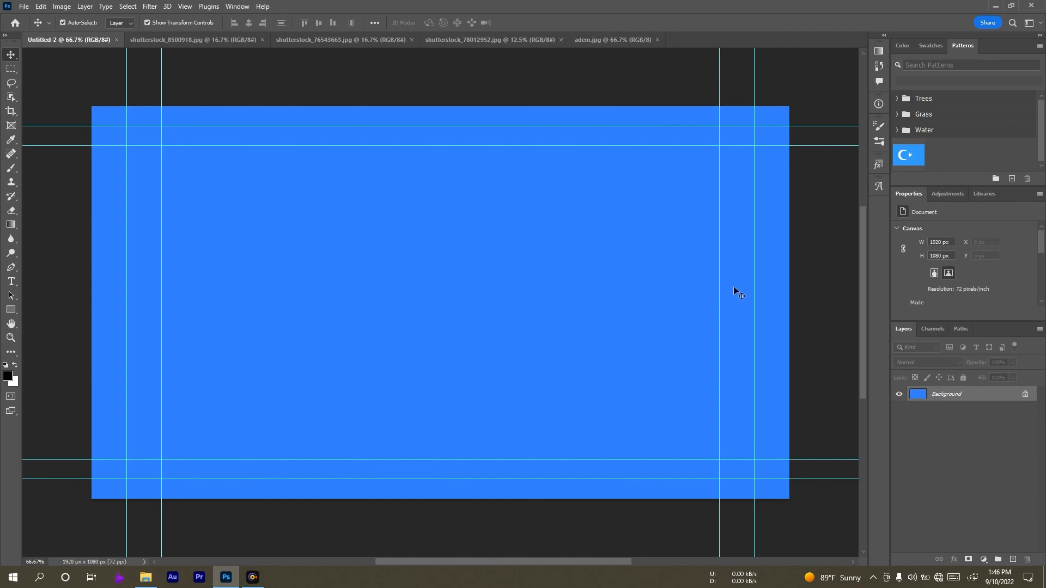
pyautogui.click(992, 5)
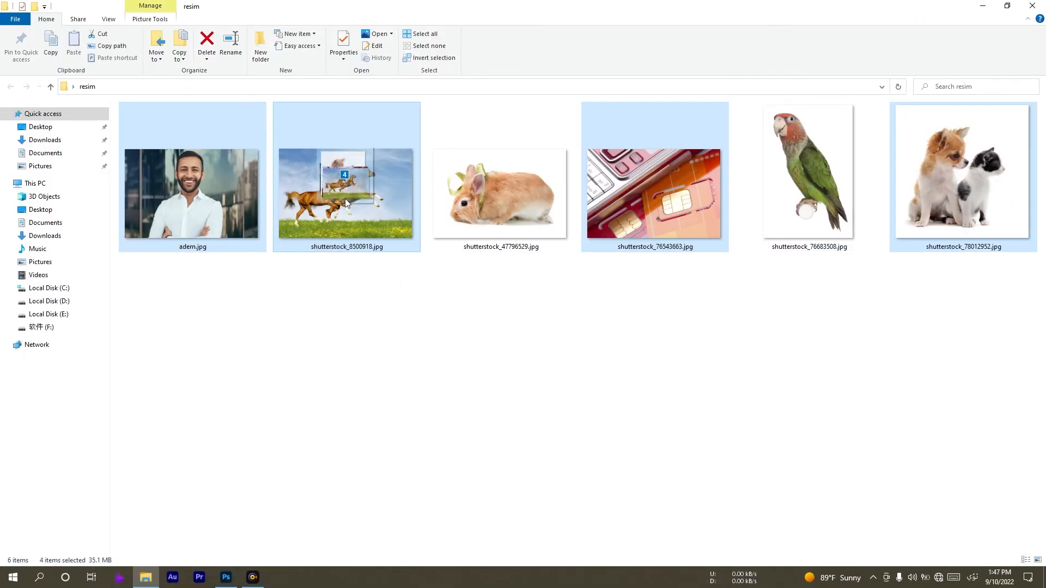
pyautogui.moveTo(345, 199); pyautogui.dragTo(420, 320)
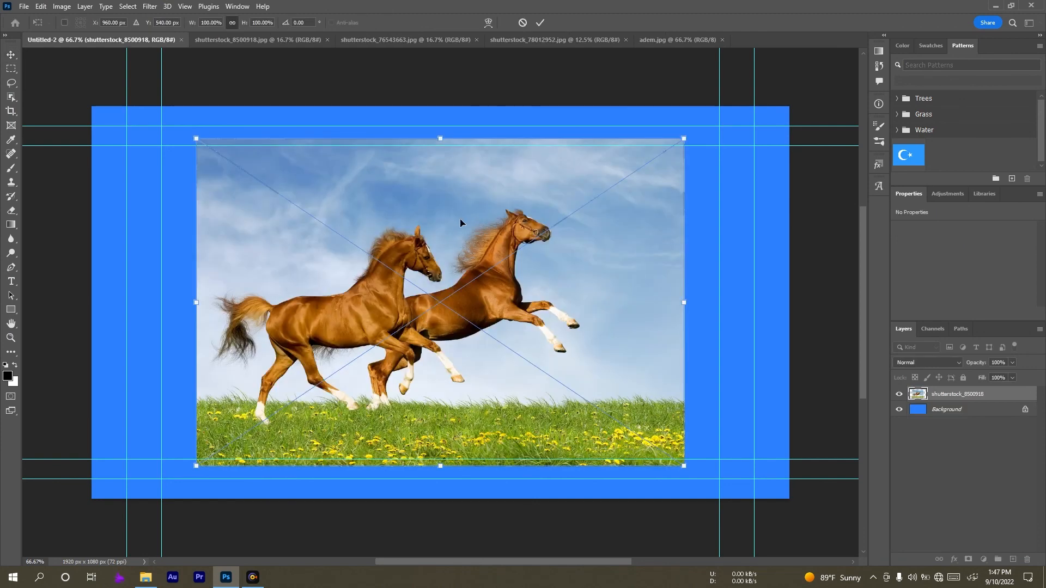
pyautogui.click(541, 23)
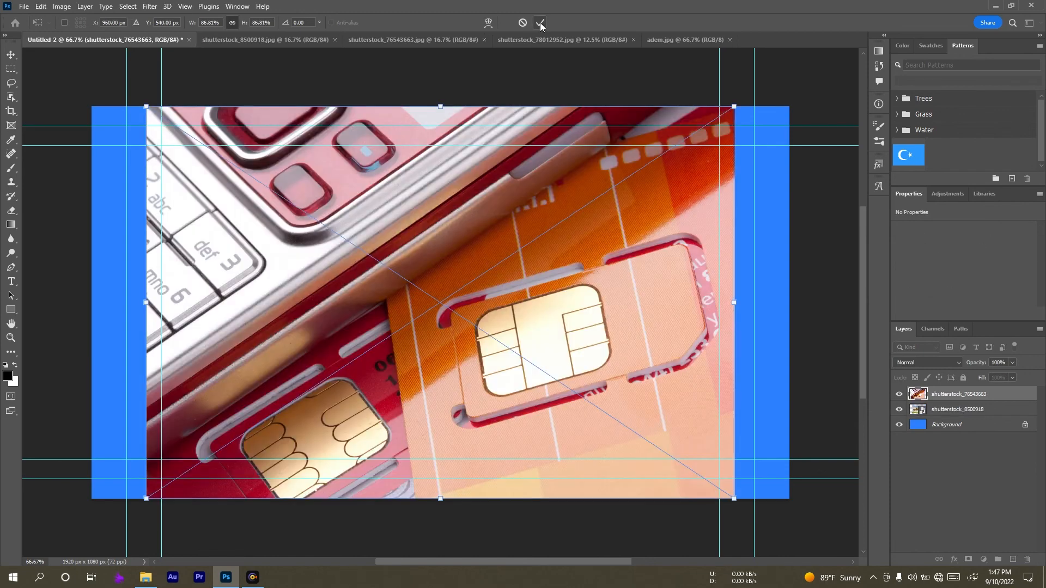
pyautogui.click(540, 23)
pyautogui.click(540, 23)
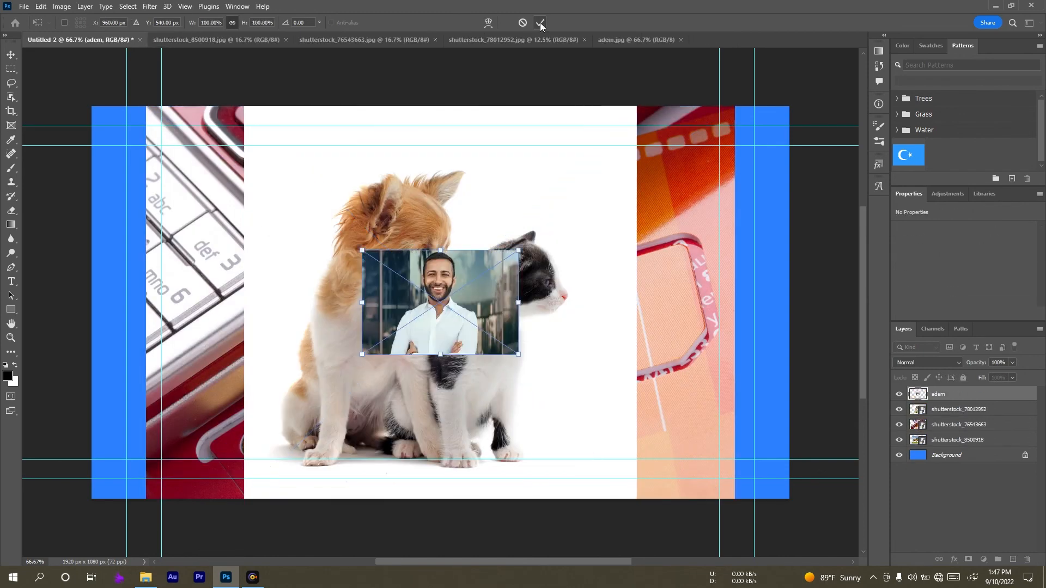
pyautogui.click(540, 23)
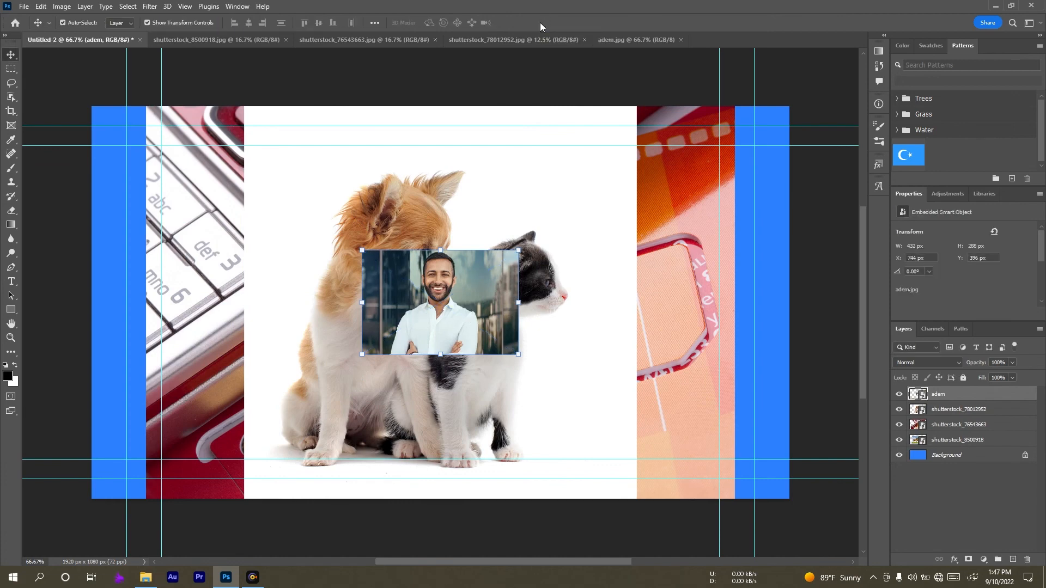
# Scale the man's portrait layer up proportionally to about 153% around its centre.
pyautogui.hotkey('ctrl', 't')
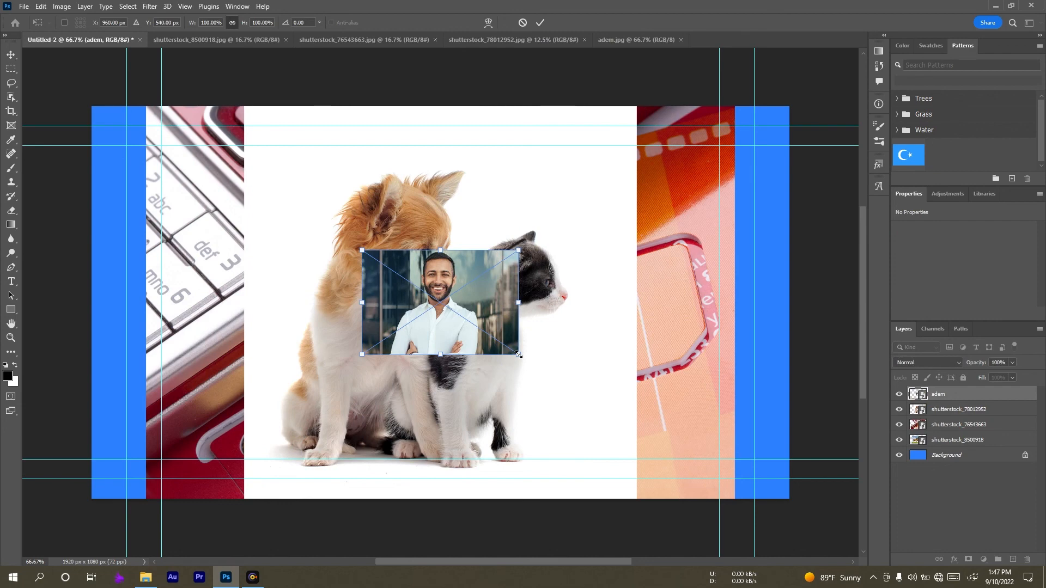
pyautogui.moveTo(518, 354); pyautogui.dragTo(562, 383)
pyautogui.click(539, 22)
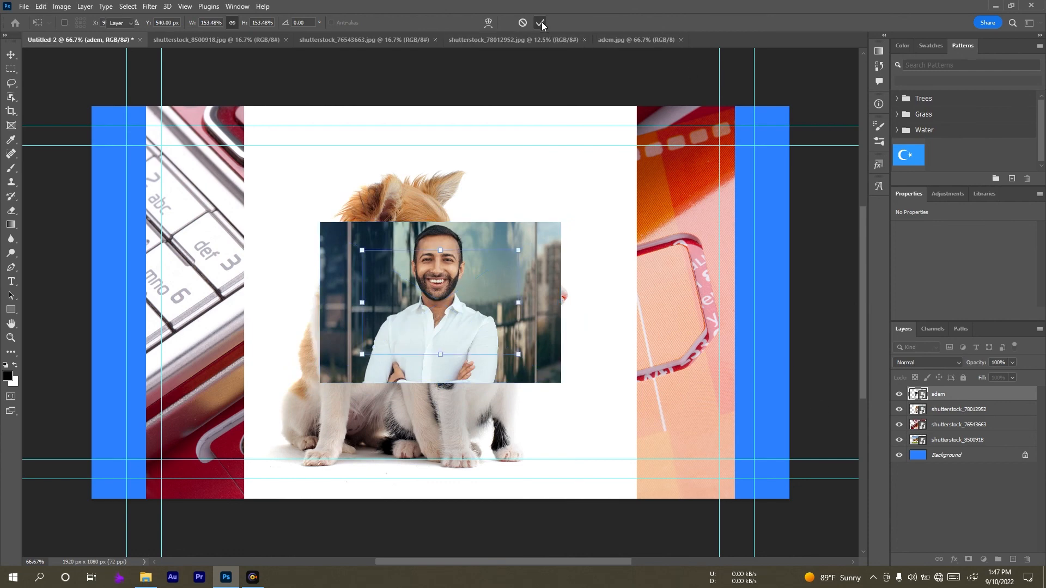
# Select the placed image layers one by one in the layer list, and the SIM card and portrait directly on the canvas.
pyautogui.click(947, 415)
pyautogui.click(943, 425)
pyautogui.click(941, 447)
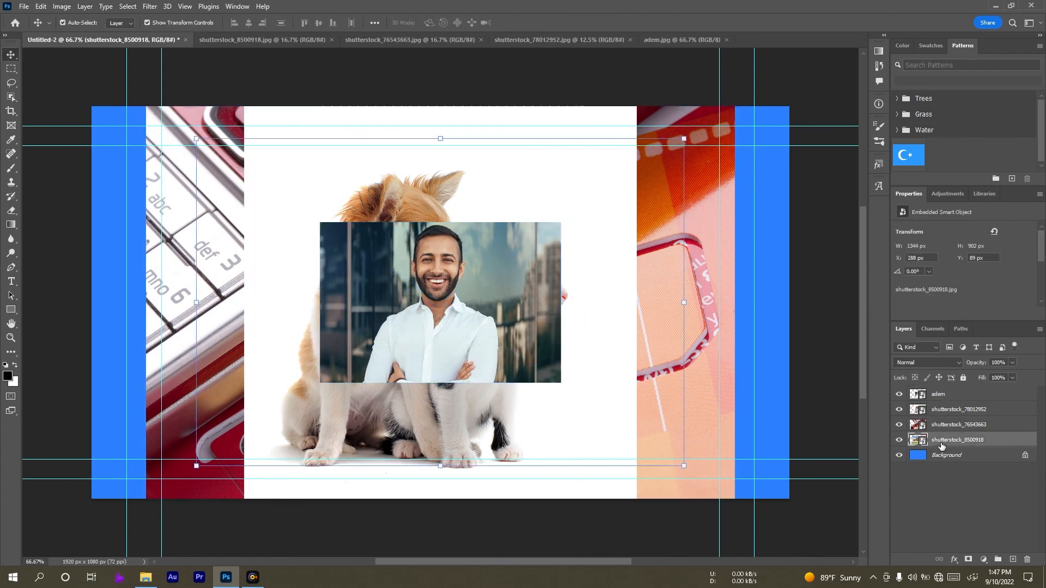
pyautogui.click(944, 422)
pyautogui.click(940, 410)
pyautogui.click(937, 396)
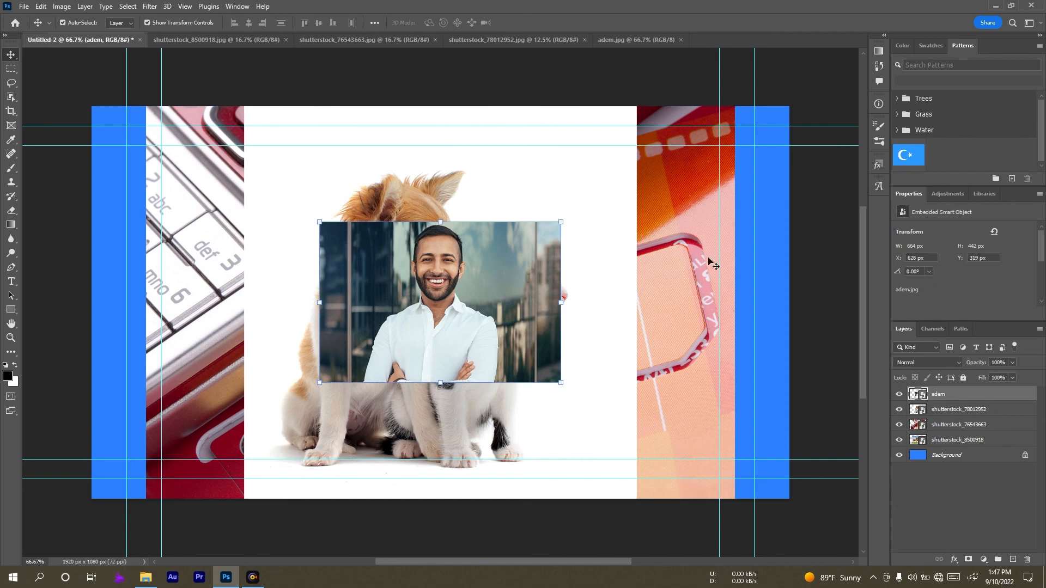
pyautogui.click(697, 220)
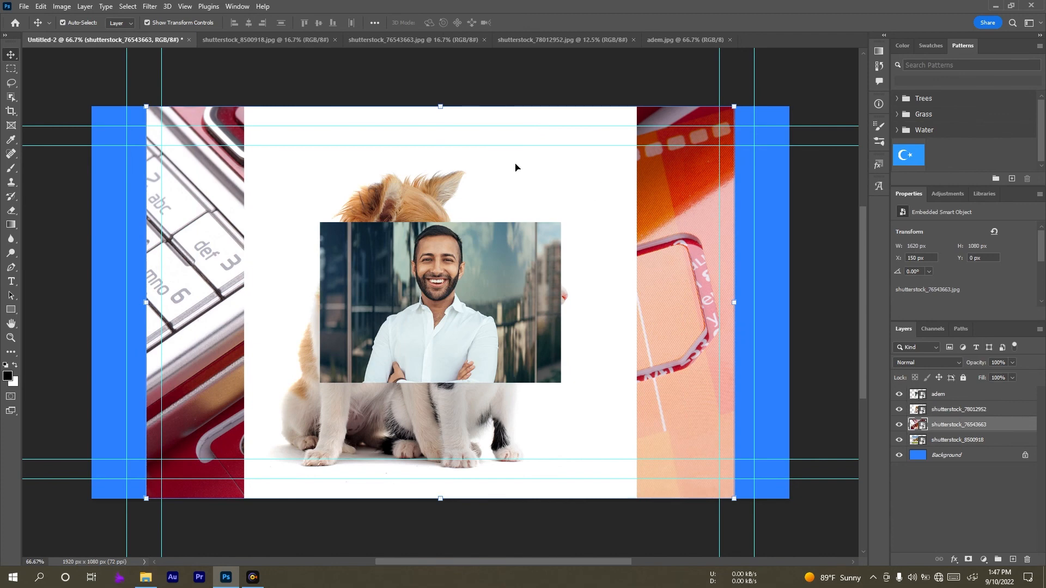
pyautogui.click(526, 245)
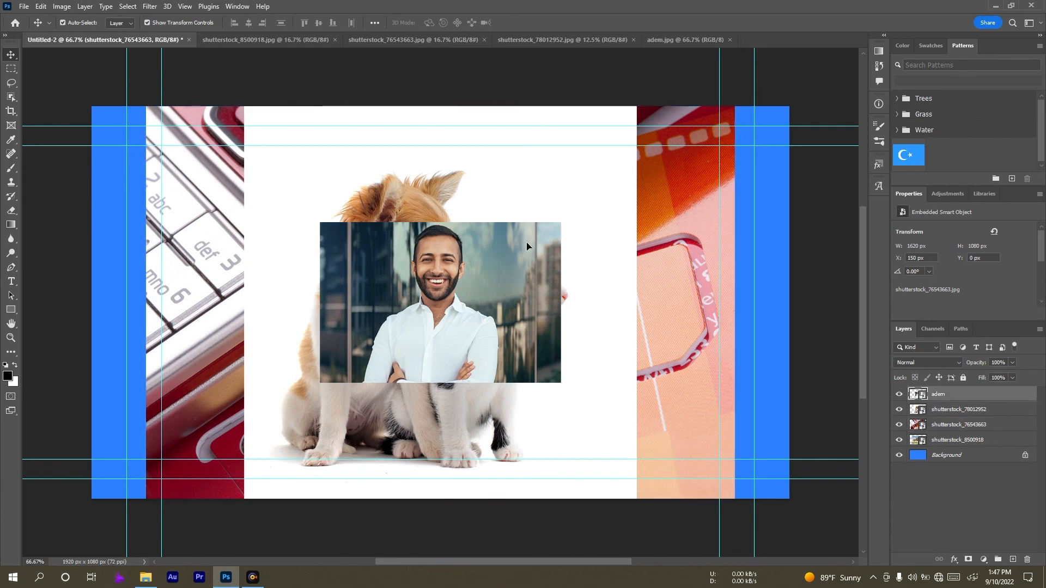